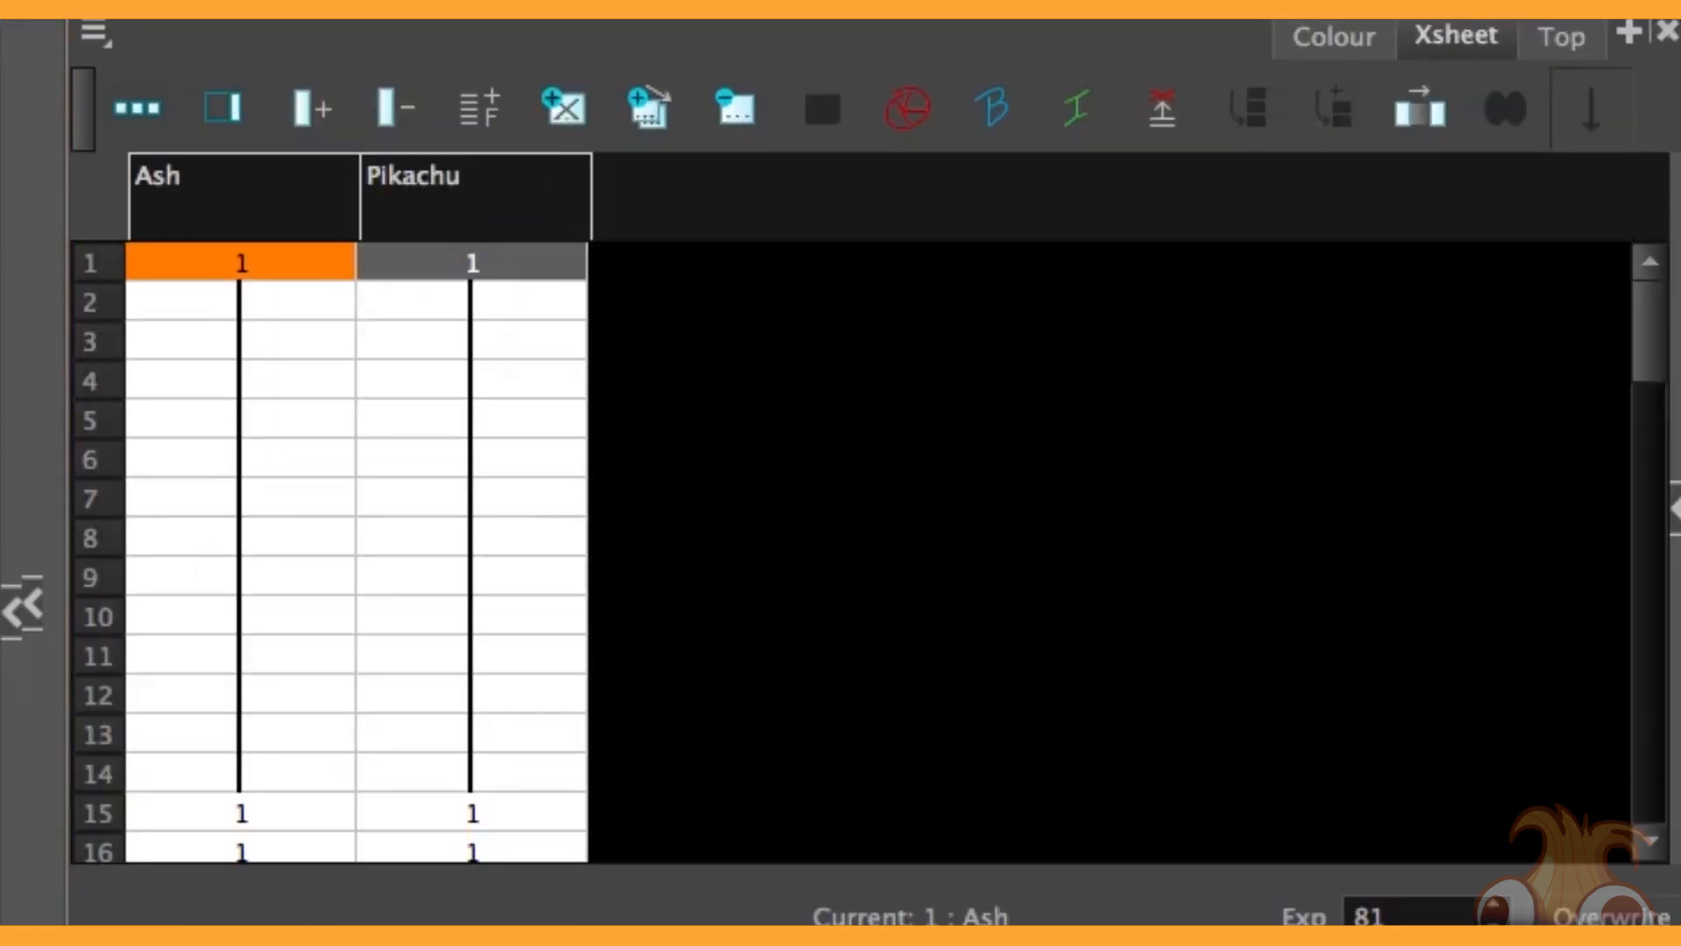
Add a Bezier Curve column named Walking to the Xsheet.
left_click_drag(840, 933, 840, 945)
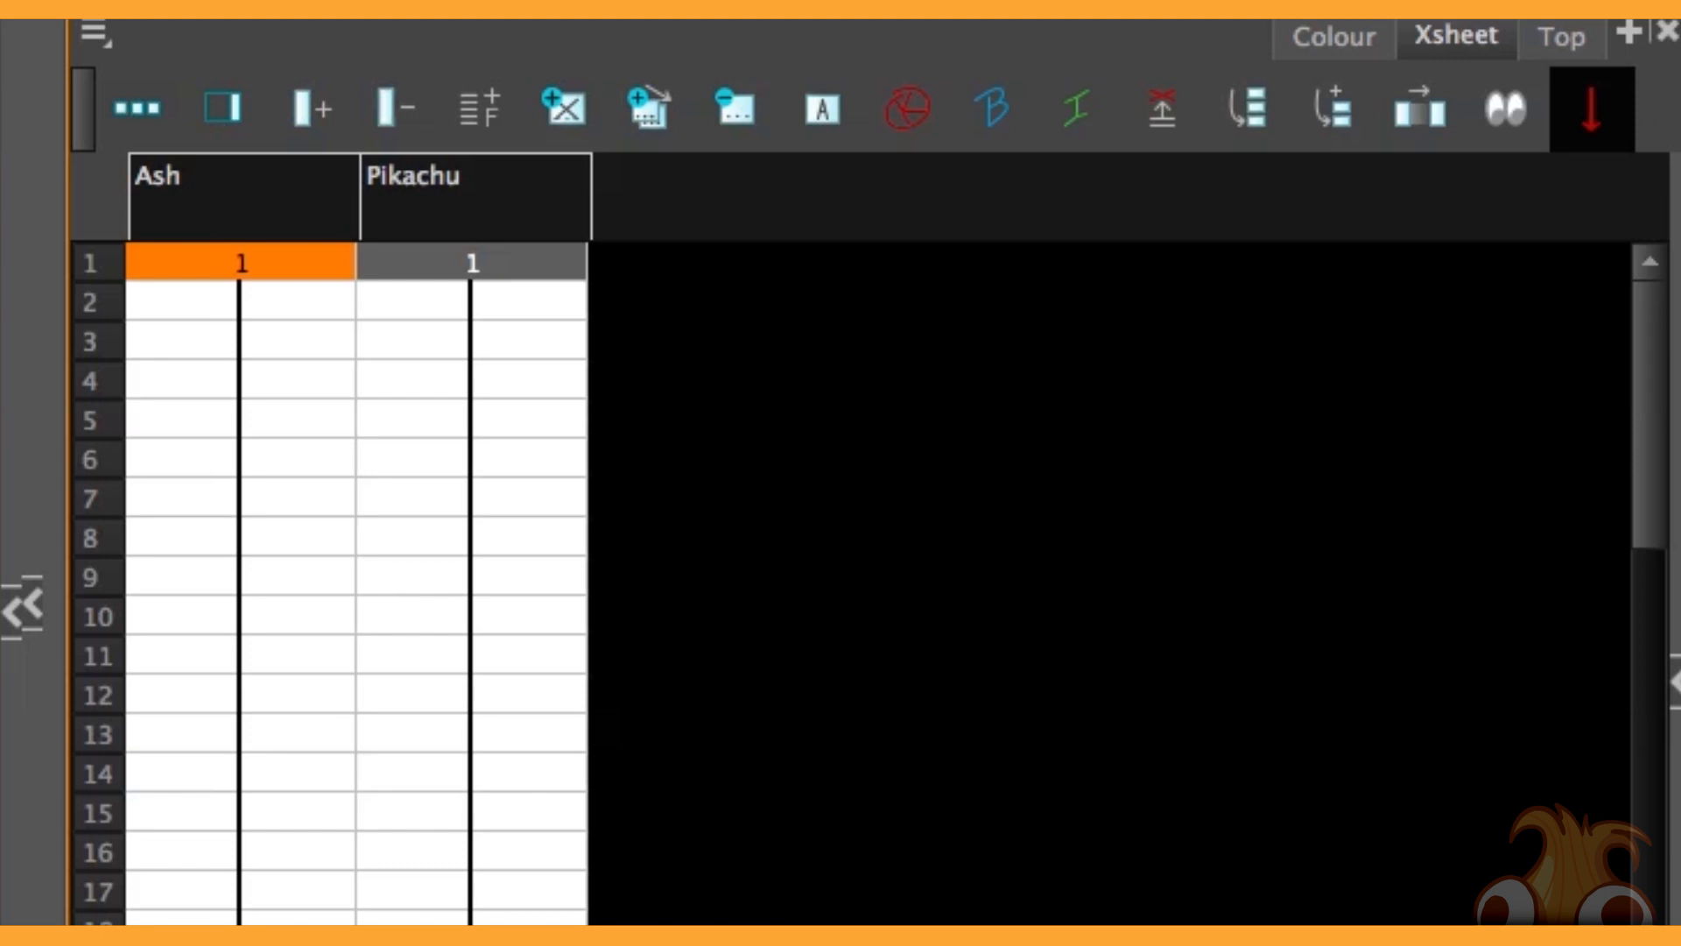
right_click(307, 102)
left_click(383, 52)
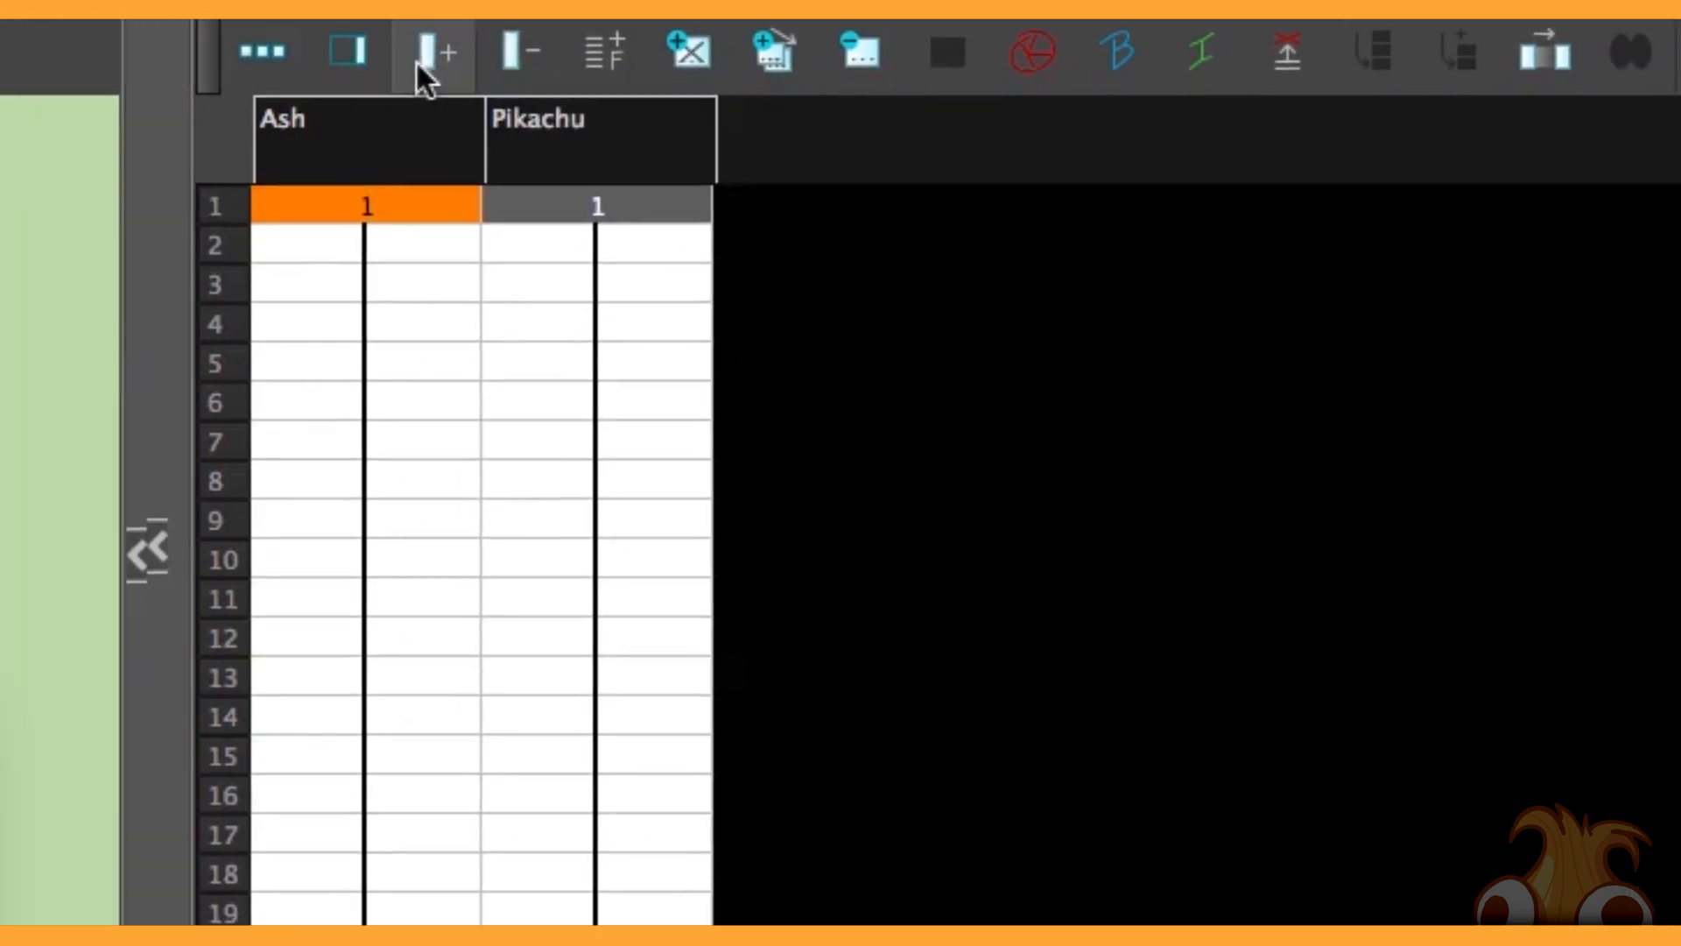
left_click(296, 109)
left_click(688, 292)
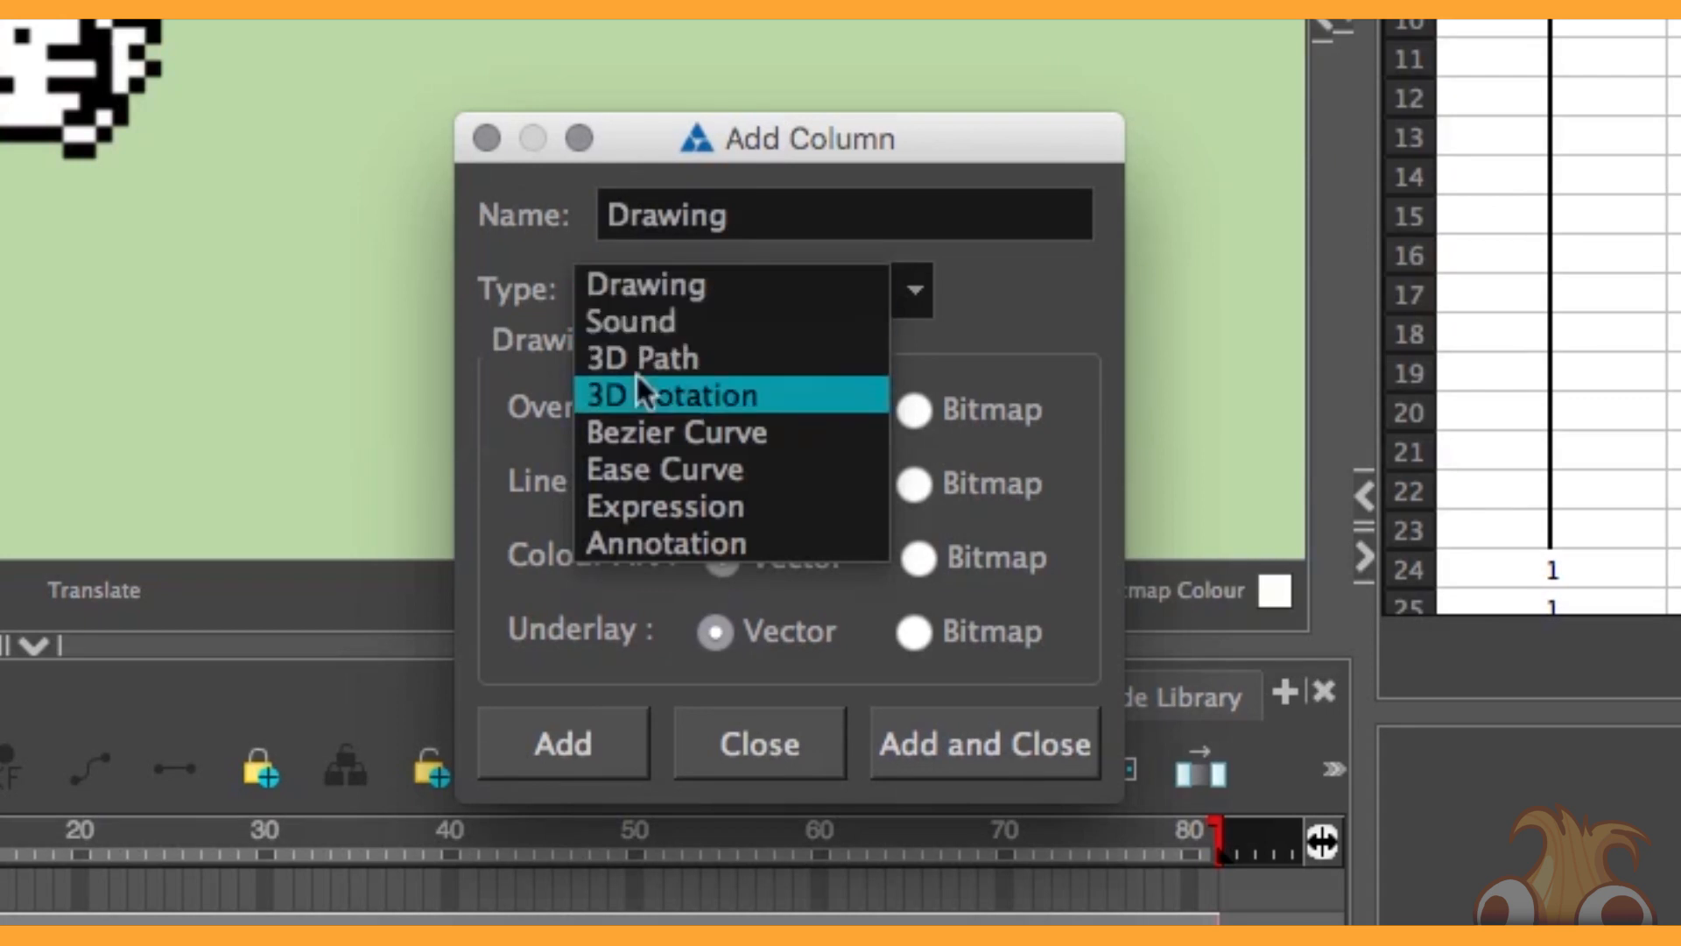
left_click(601, 425)
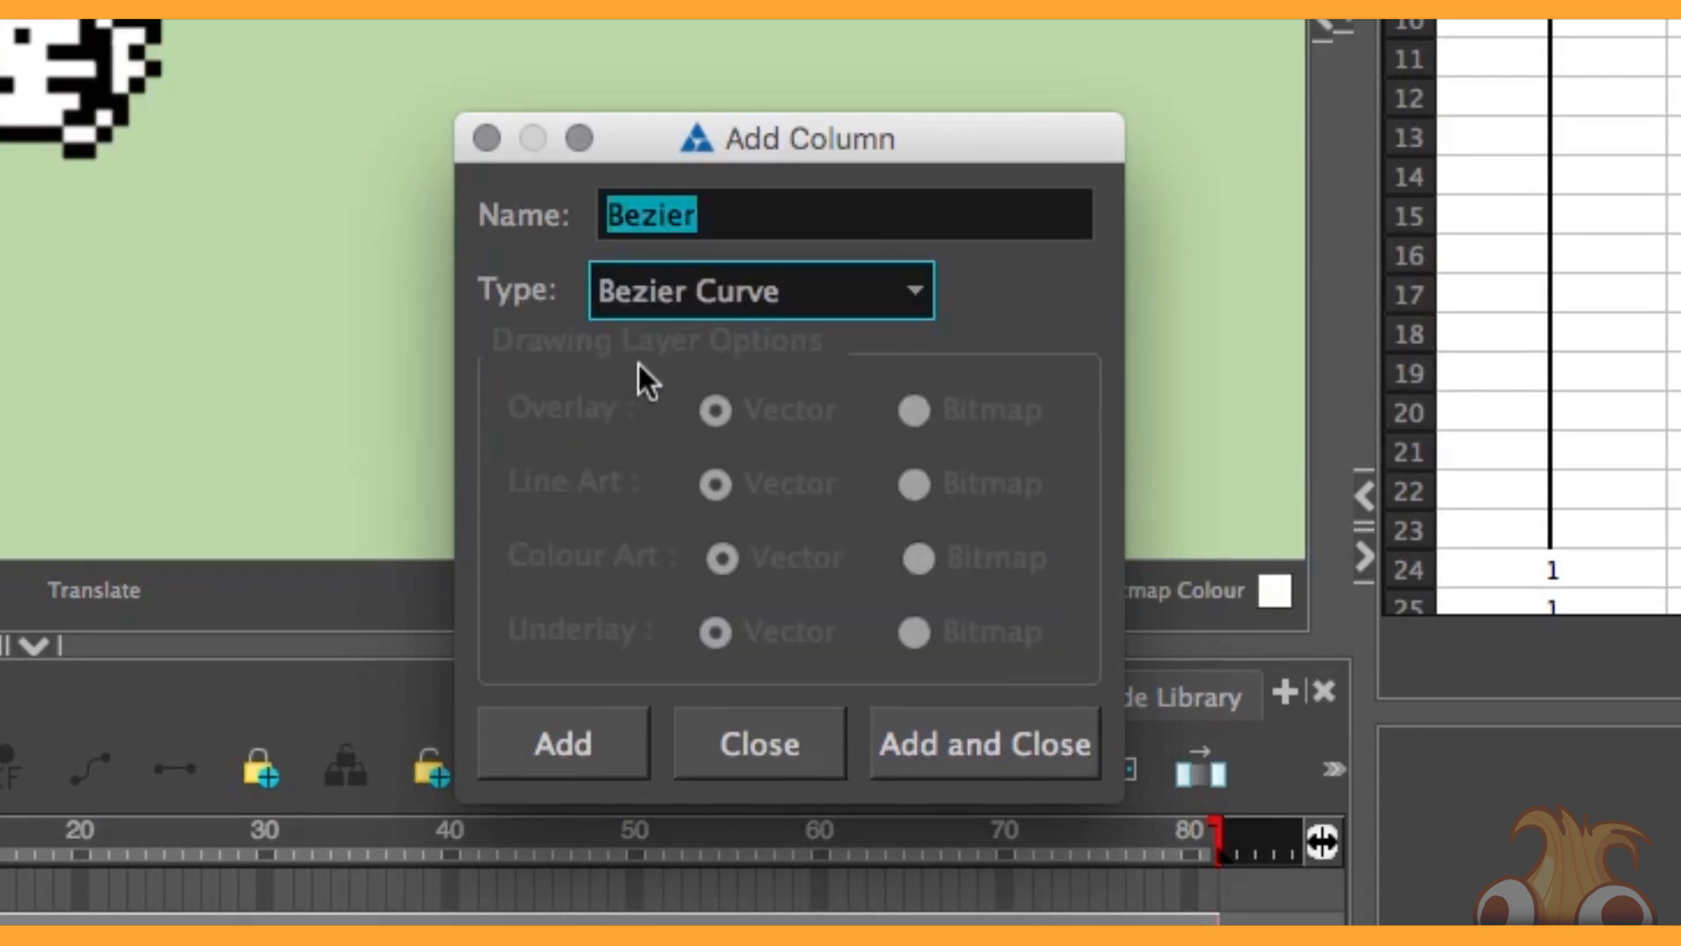
type("Walking")
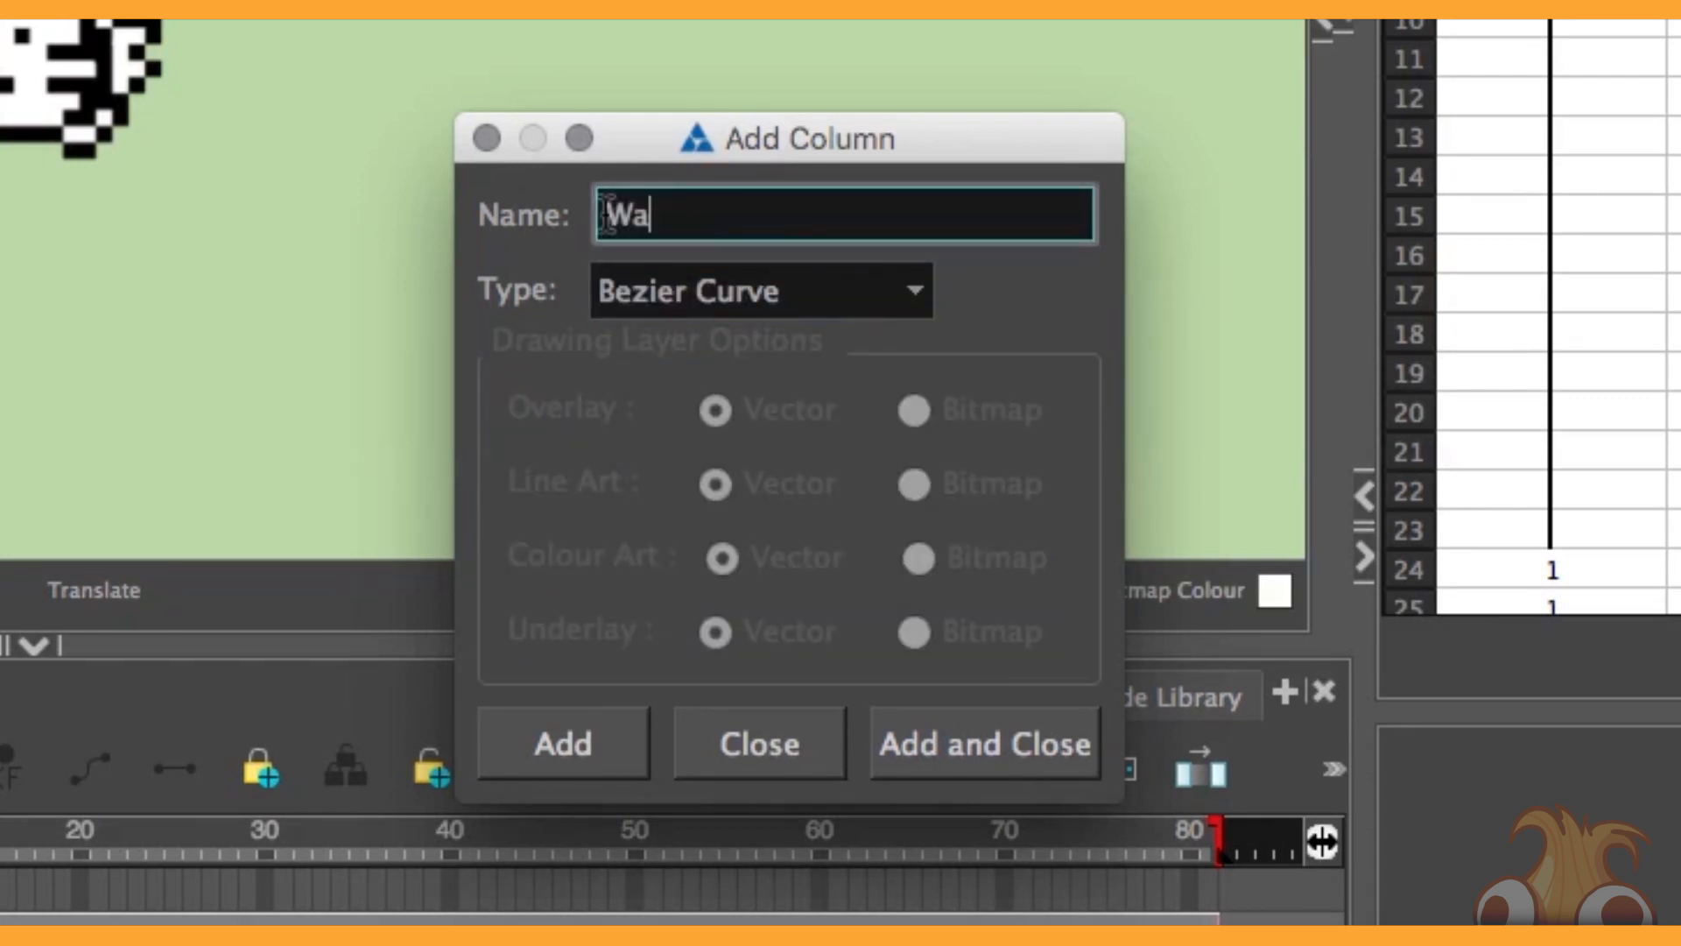
left_click(517, 740)
Add an Expression column named Follow to the Xsheet and finish adding columns.
left_click(670, 301)
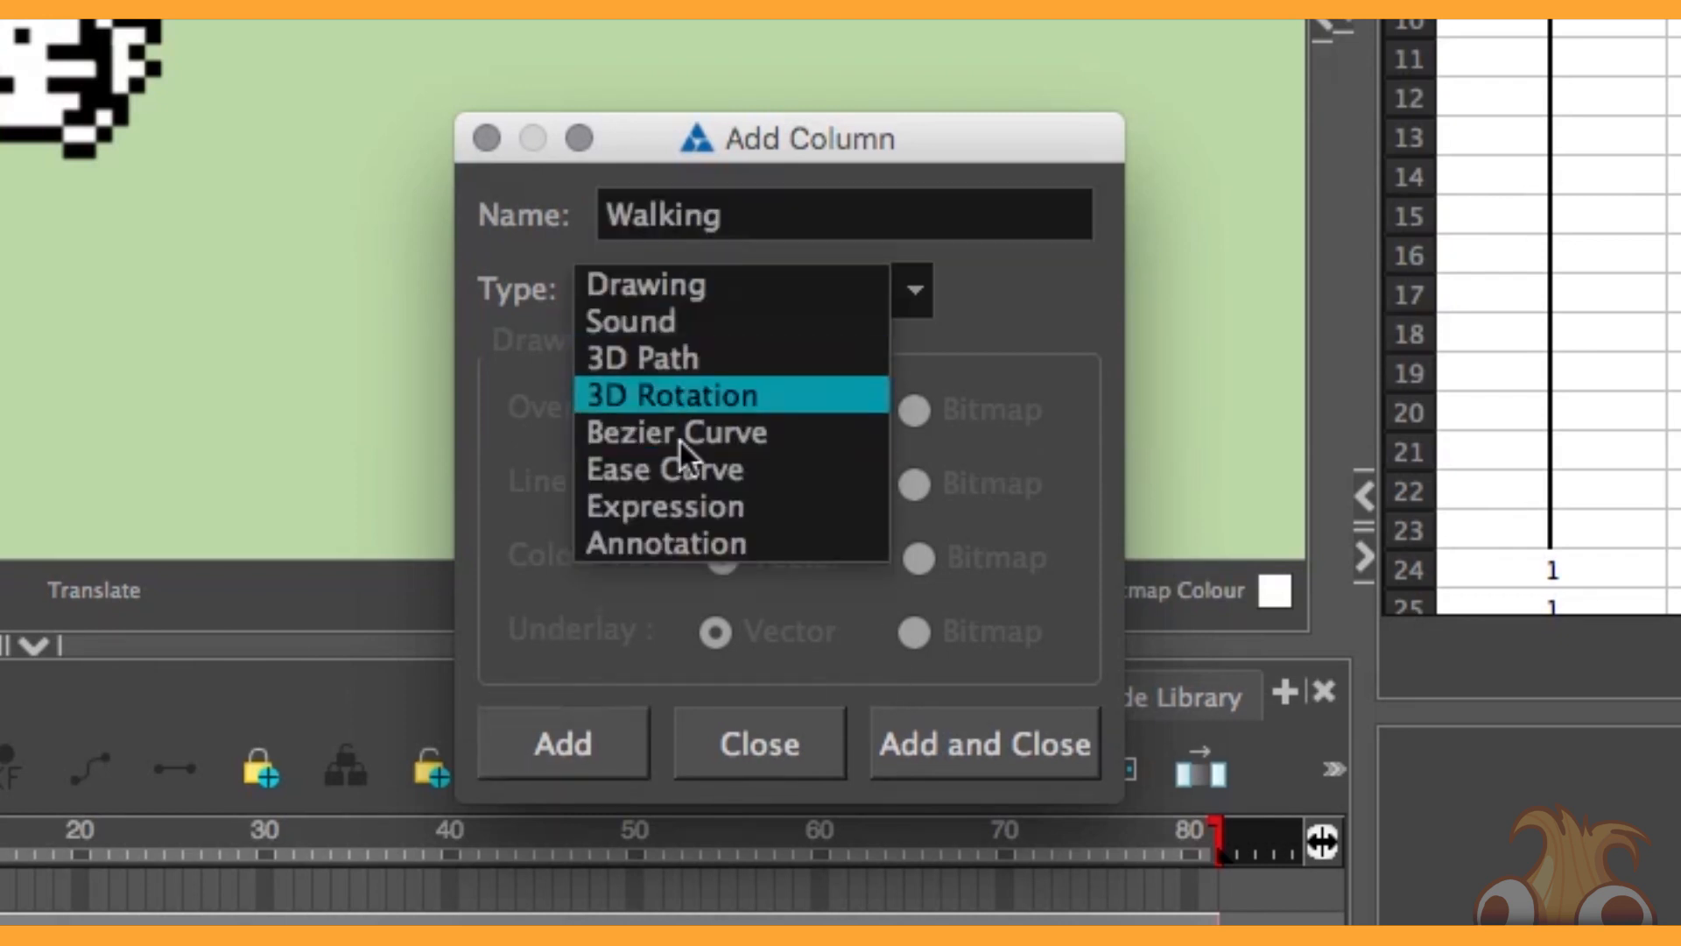
left_click(676, 507)
left_click_drag(744, 214, 575, 218)
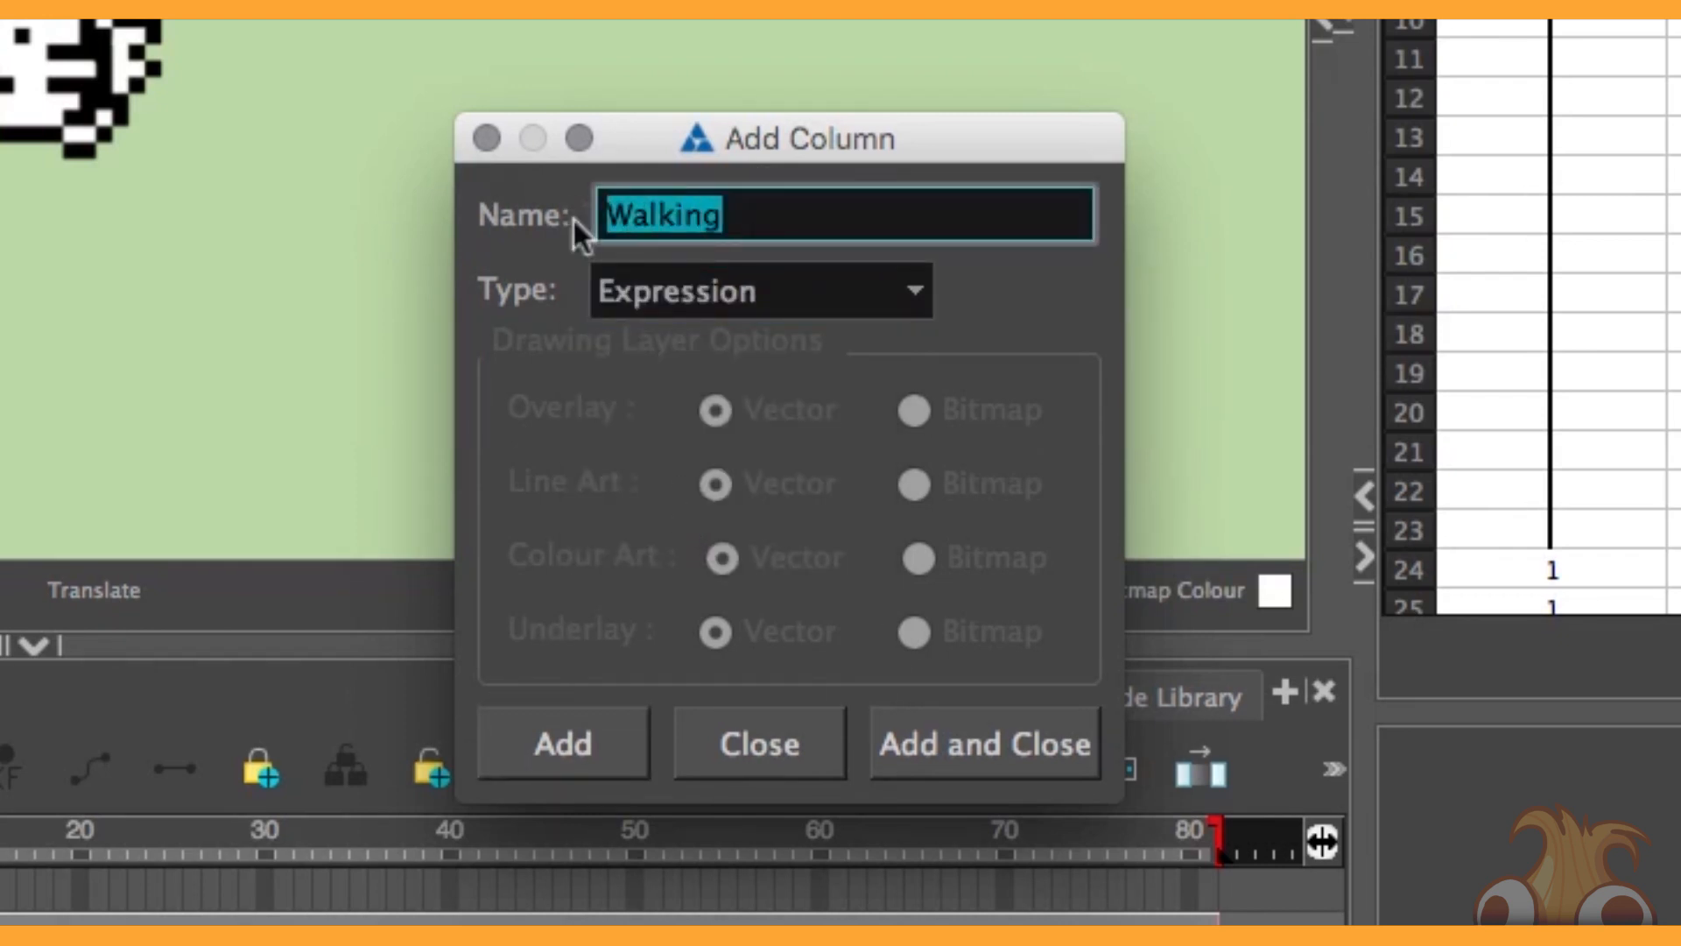
type("Follow")
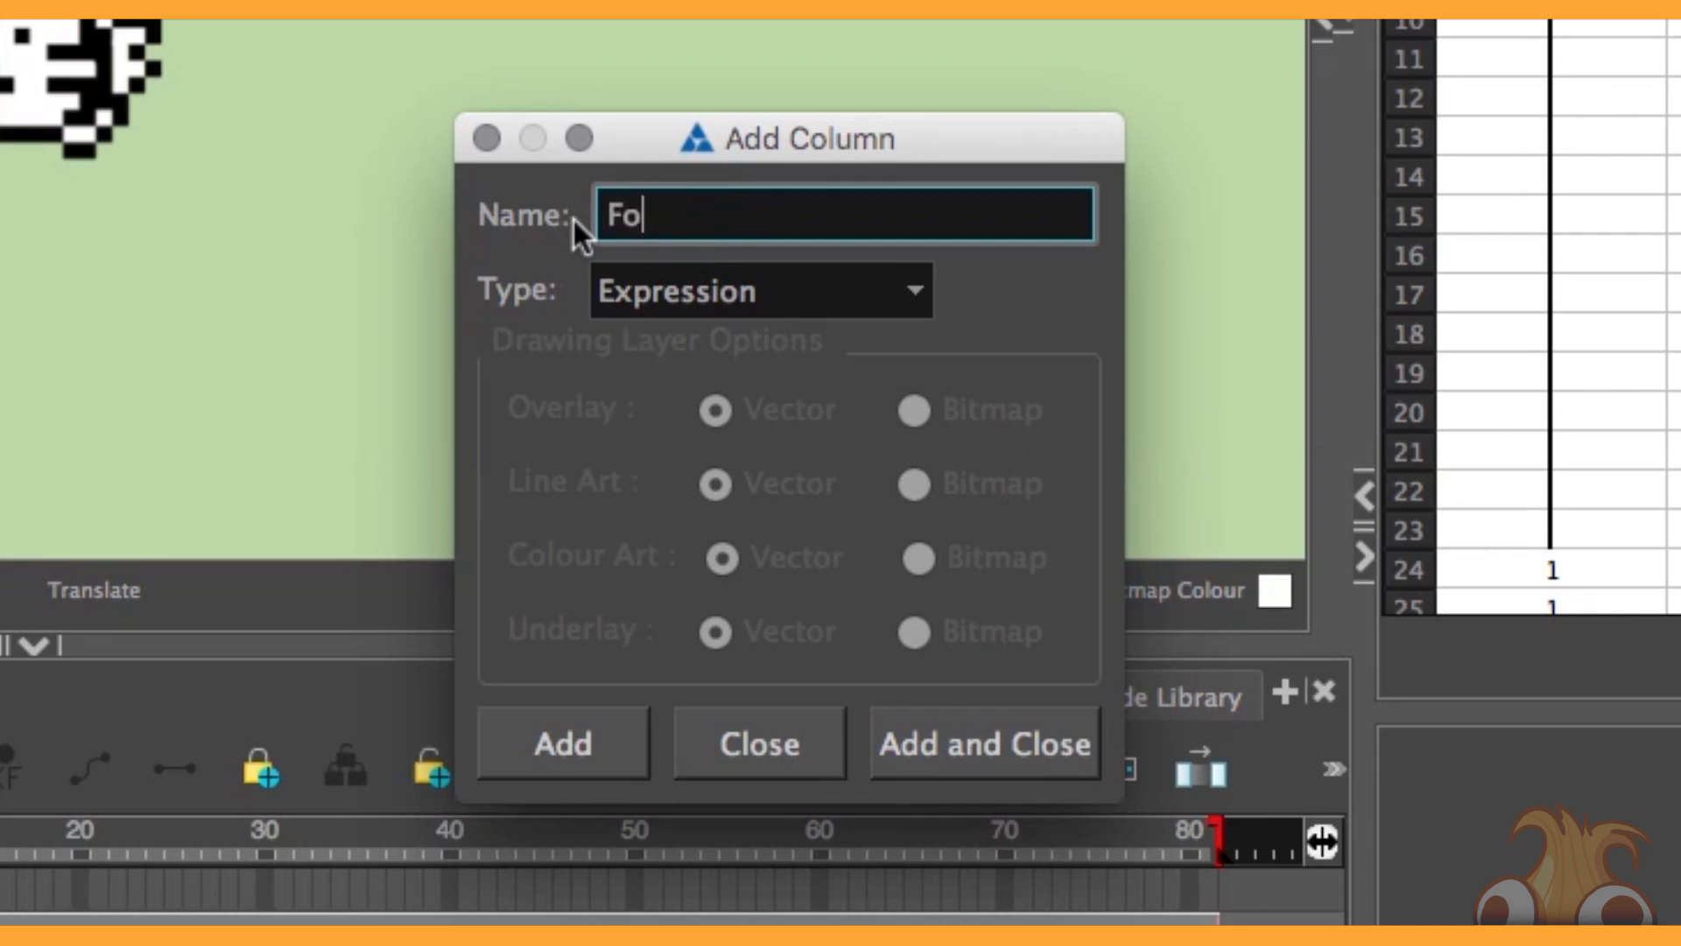
left_click(902, 743)
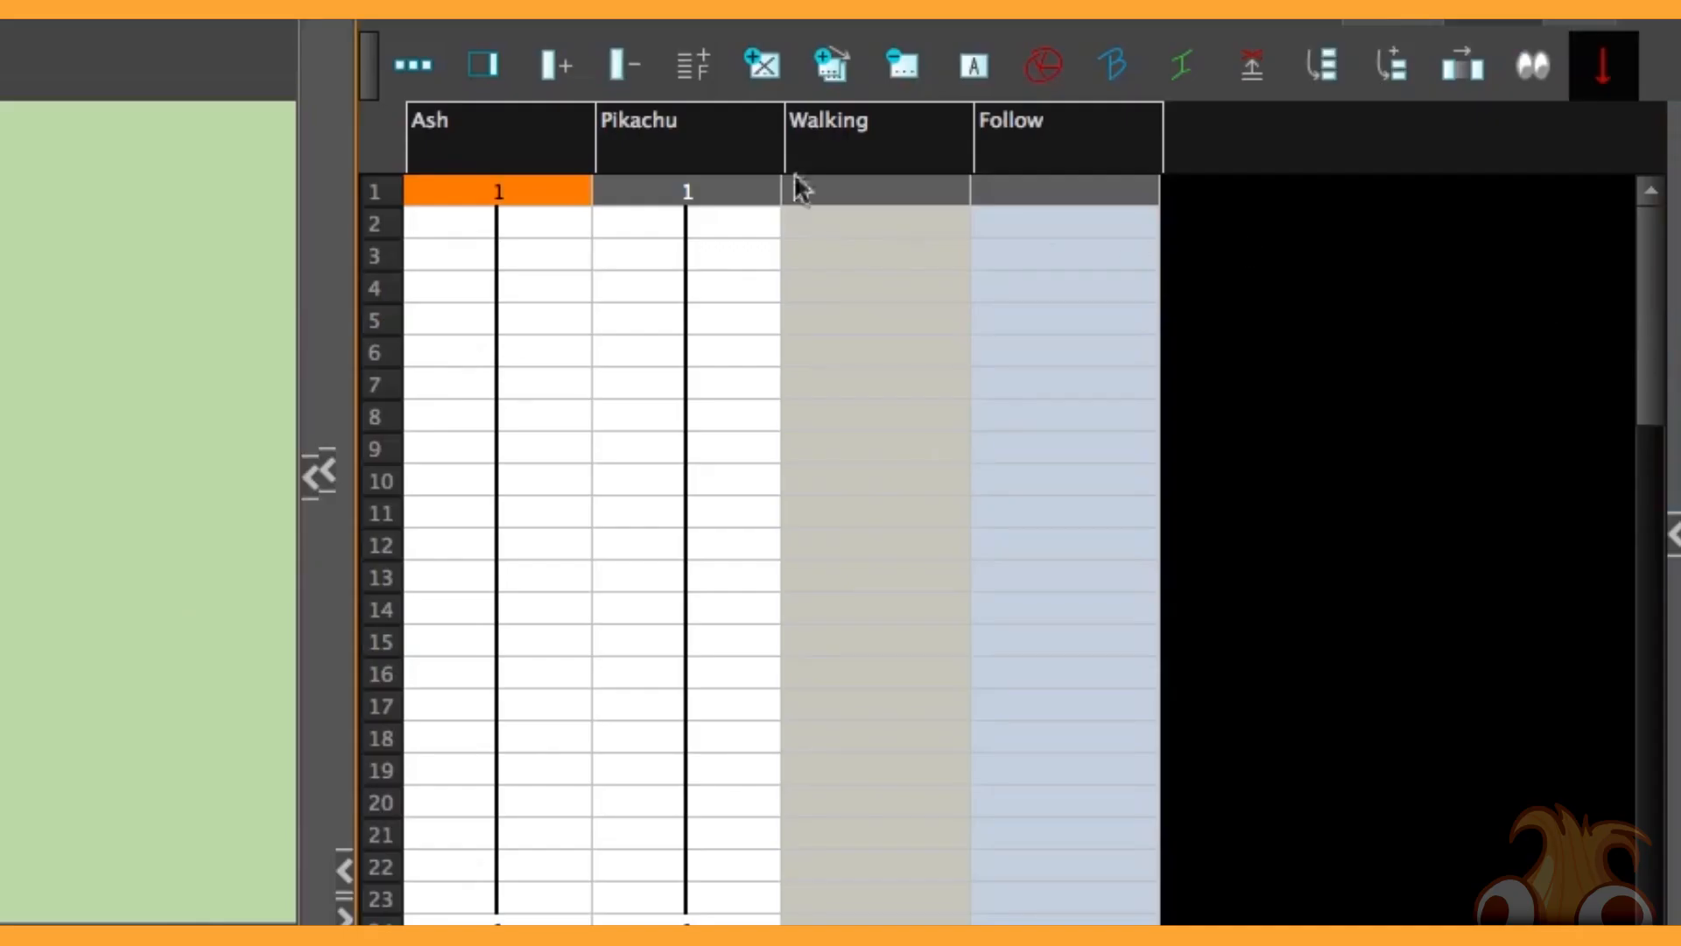
Link the Ash layer's x-axis position to the Walking bezier function.
left_click(902, 150)
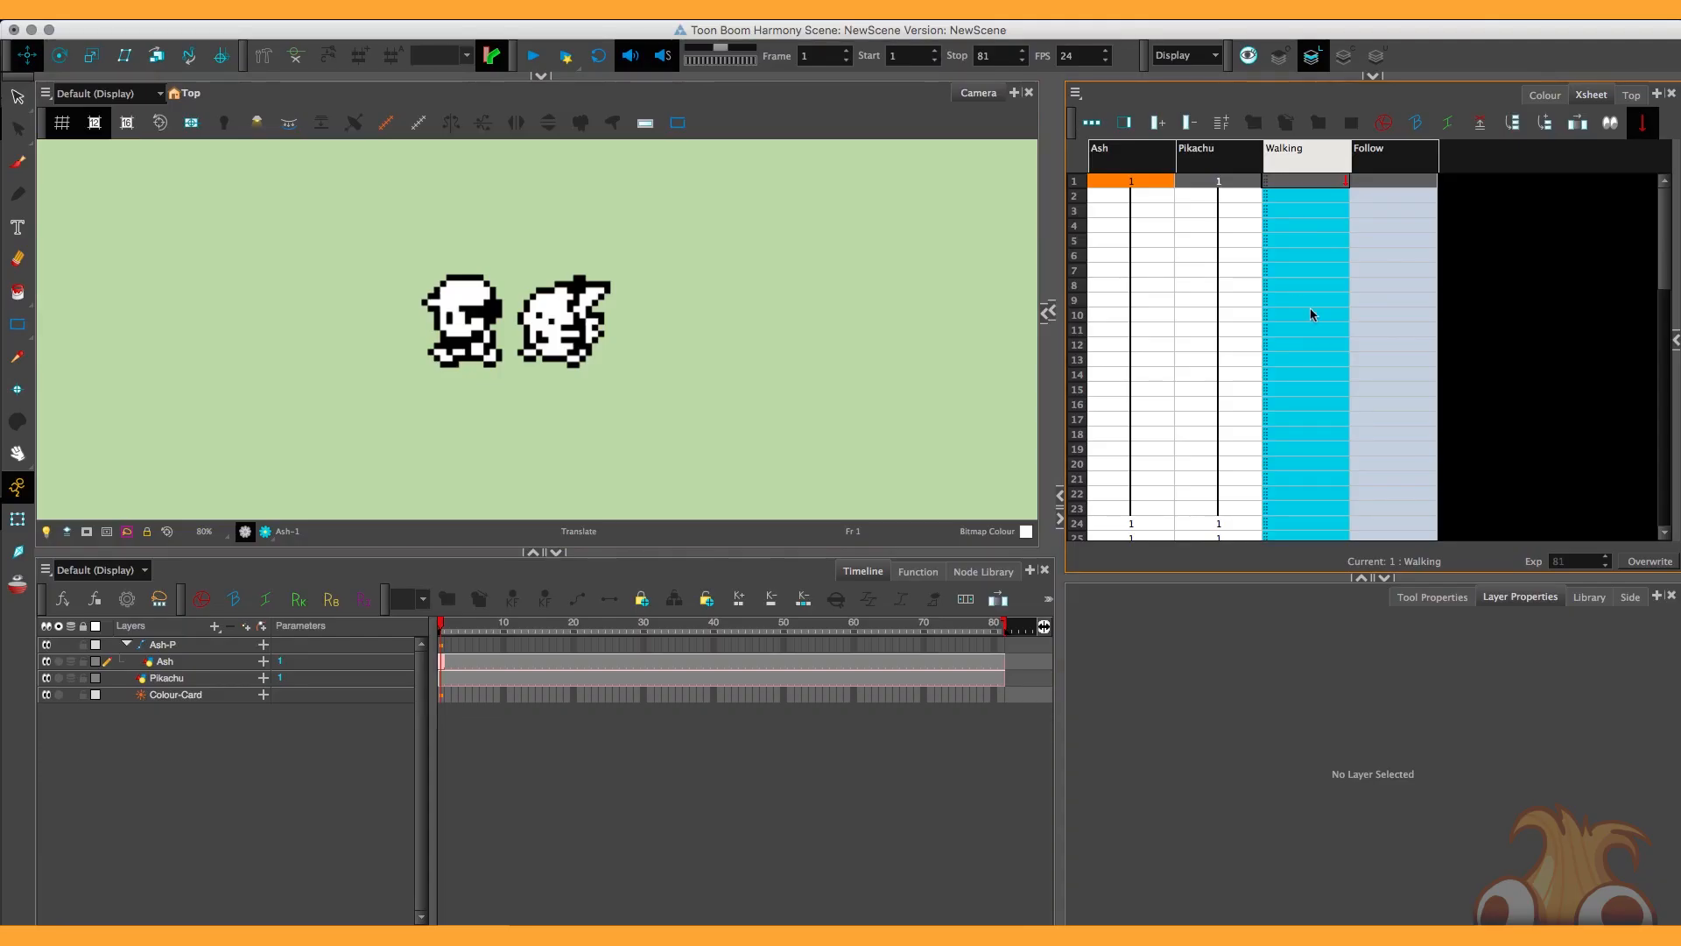
left_click(1110, 156)
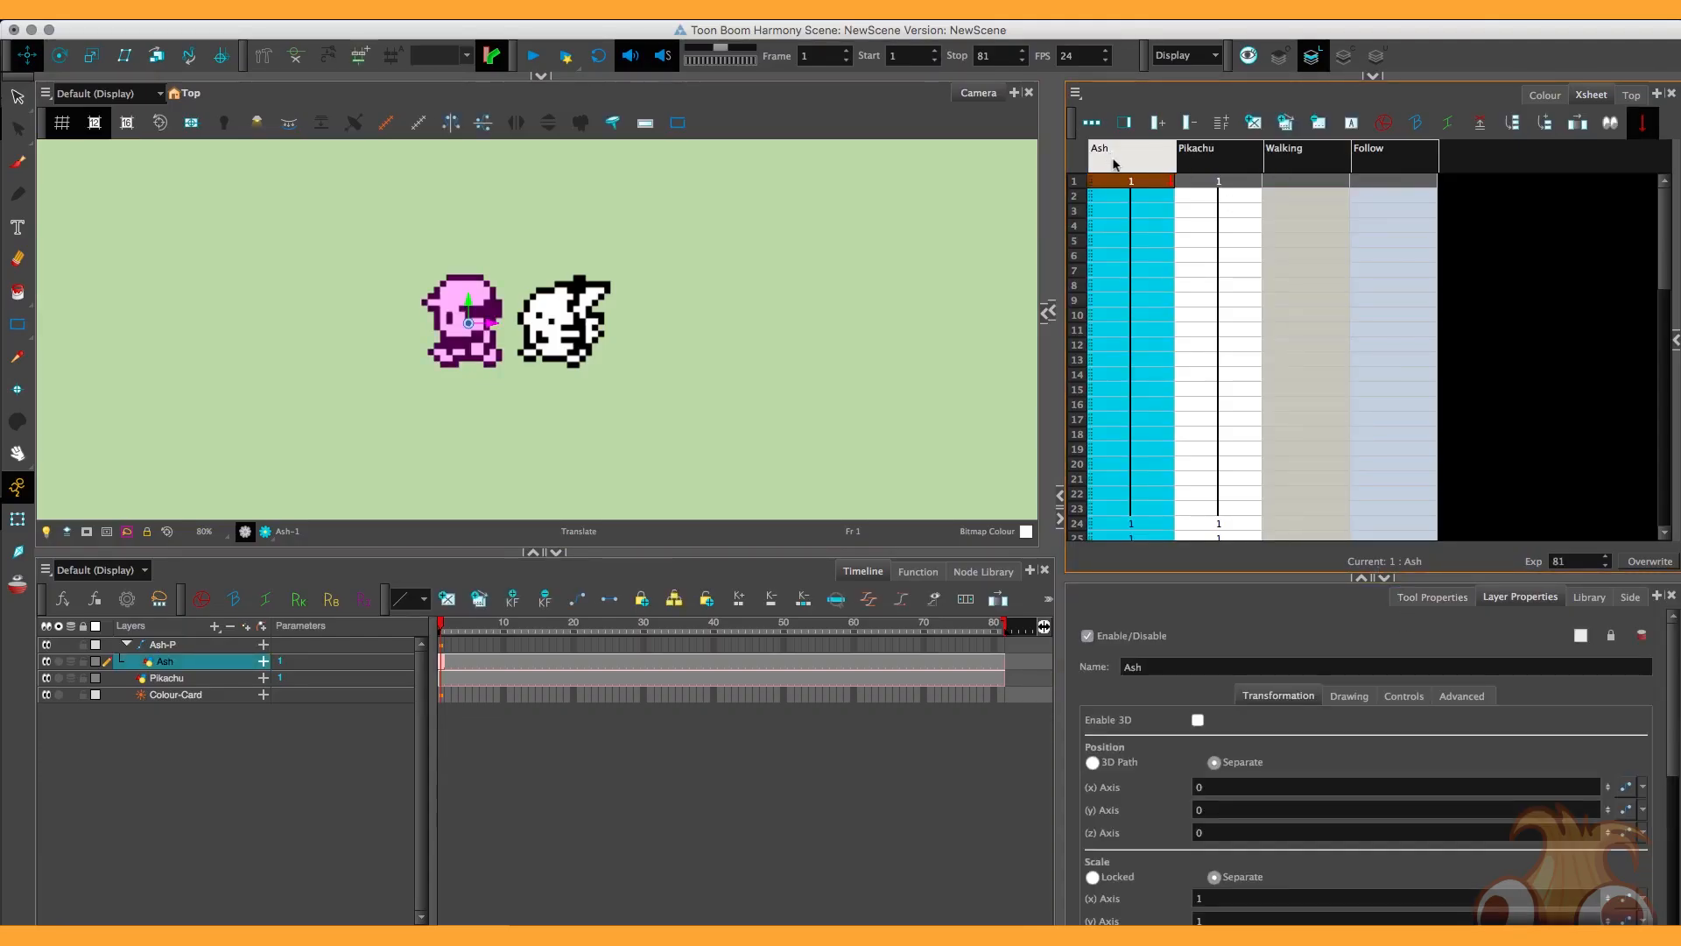
left_click_drag(1284, 579, 1284, 436)
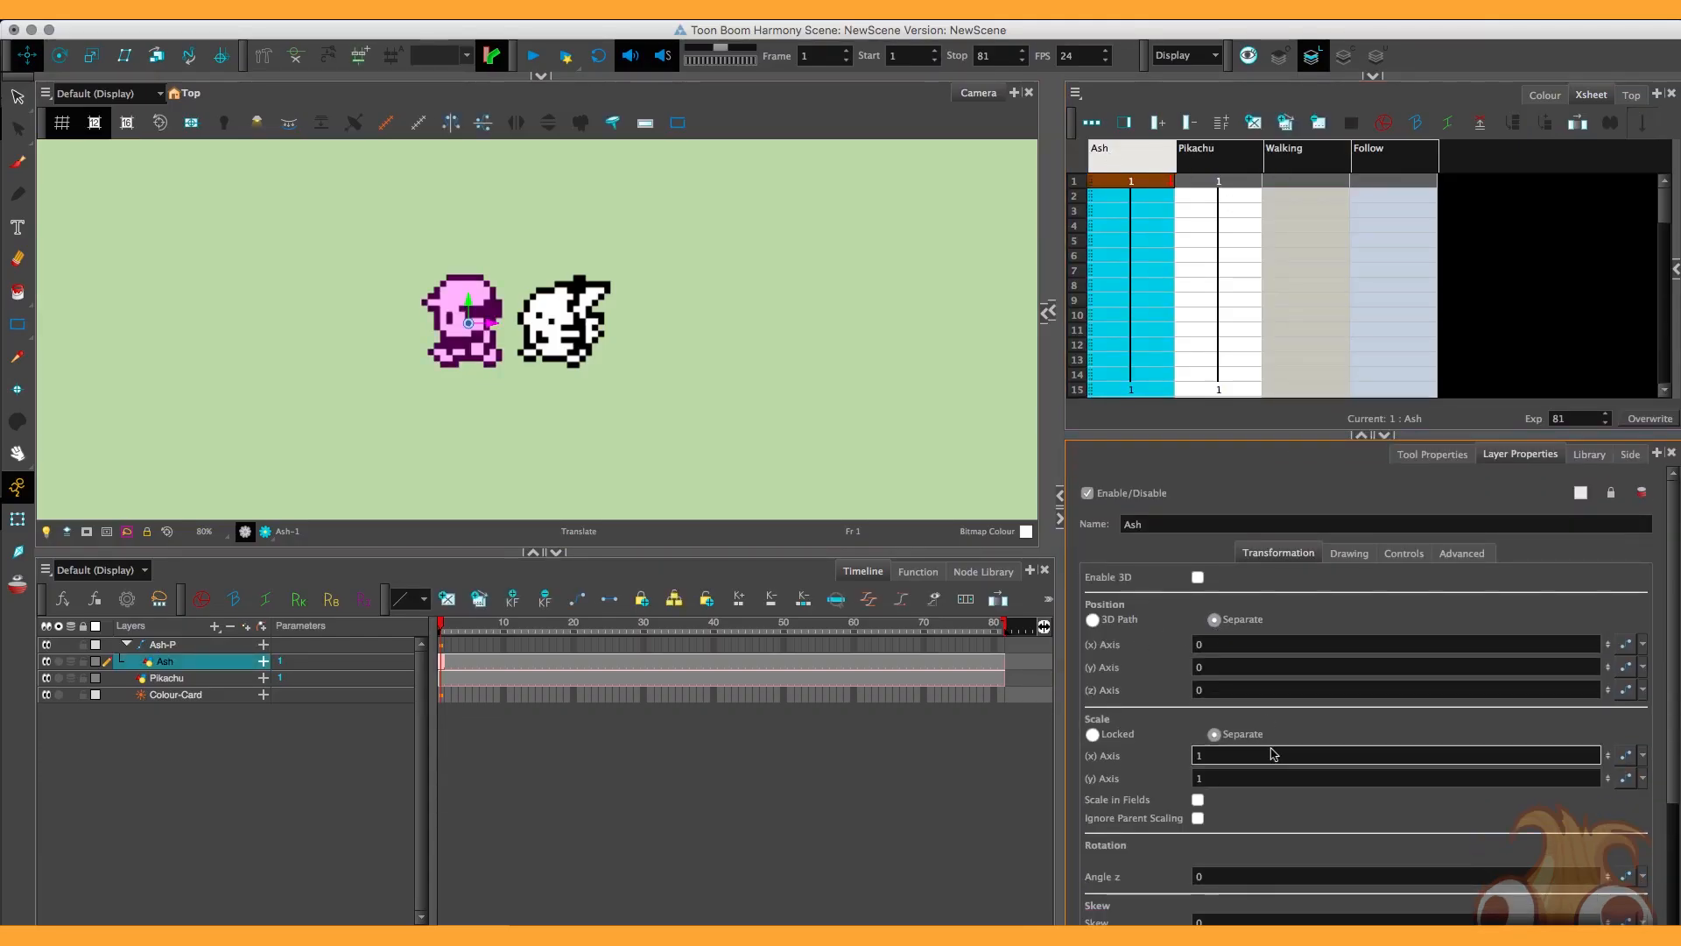
scroll(1177, 784, "down", 5)
scroll(1176, 784, "up", 5)
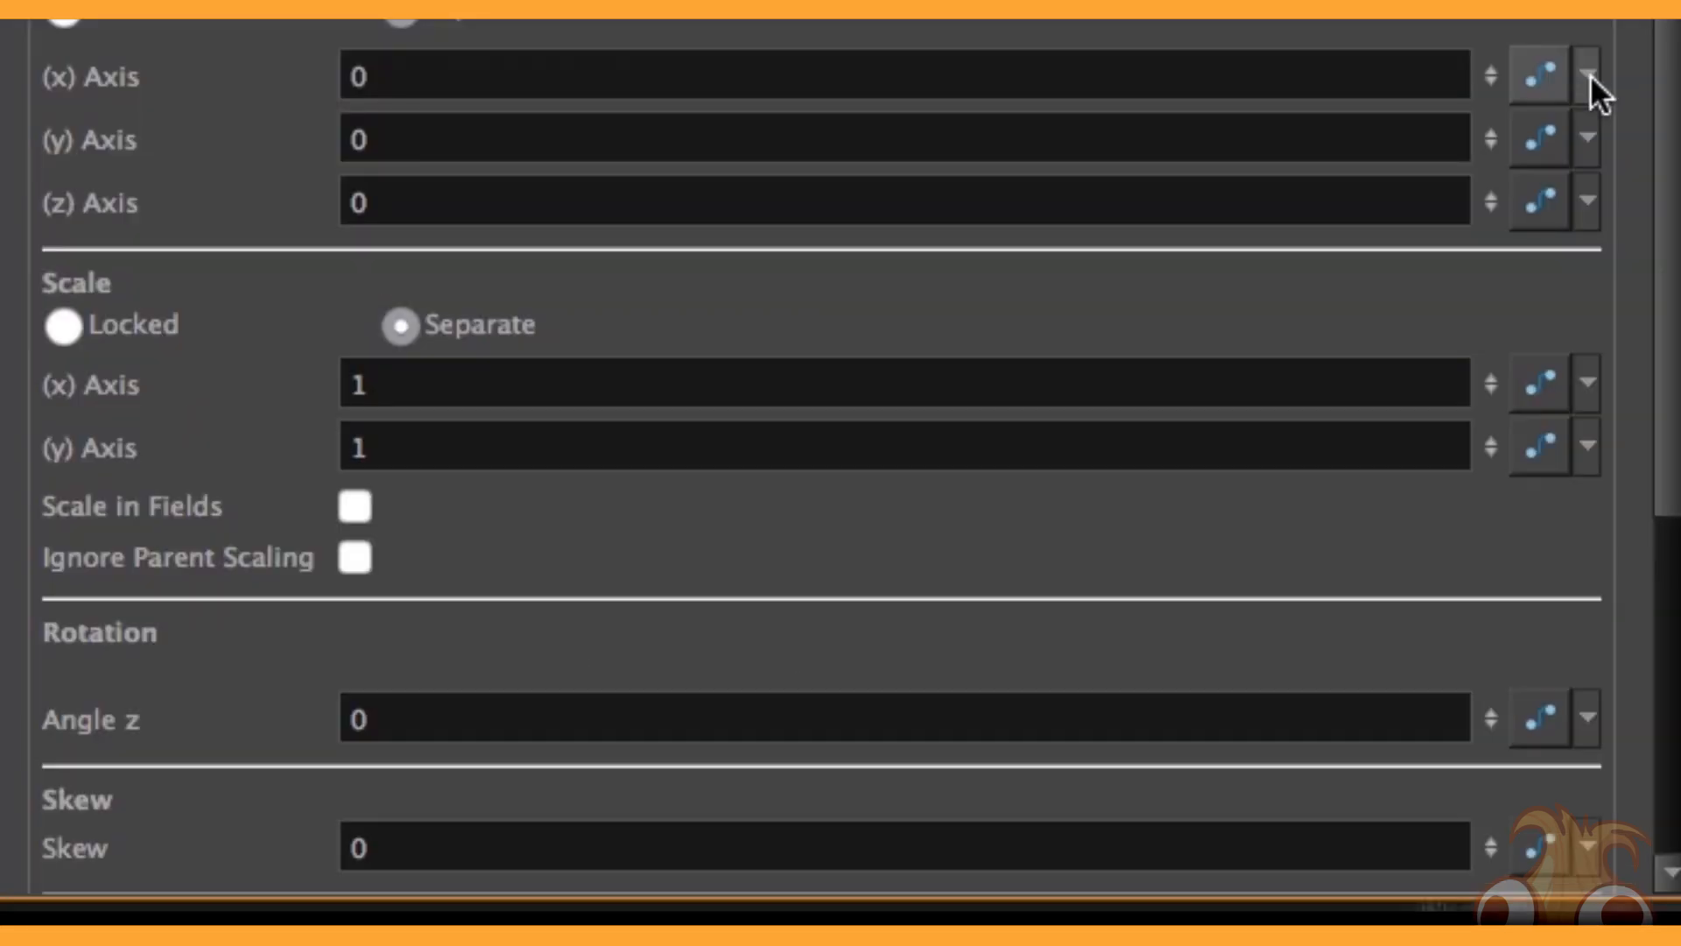
left_click(1632, 508)
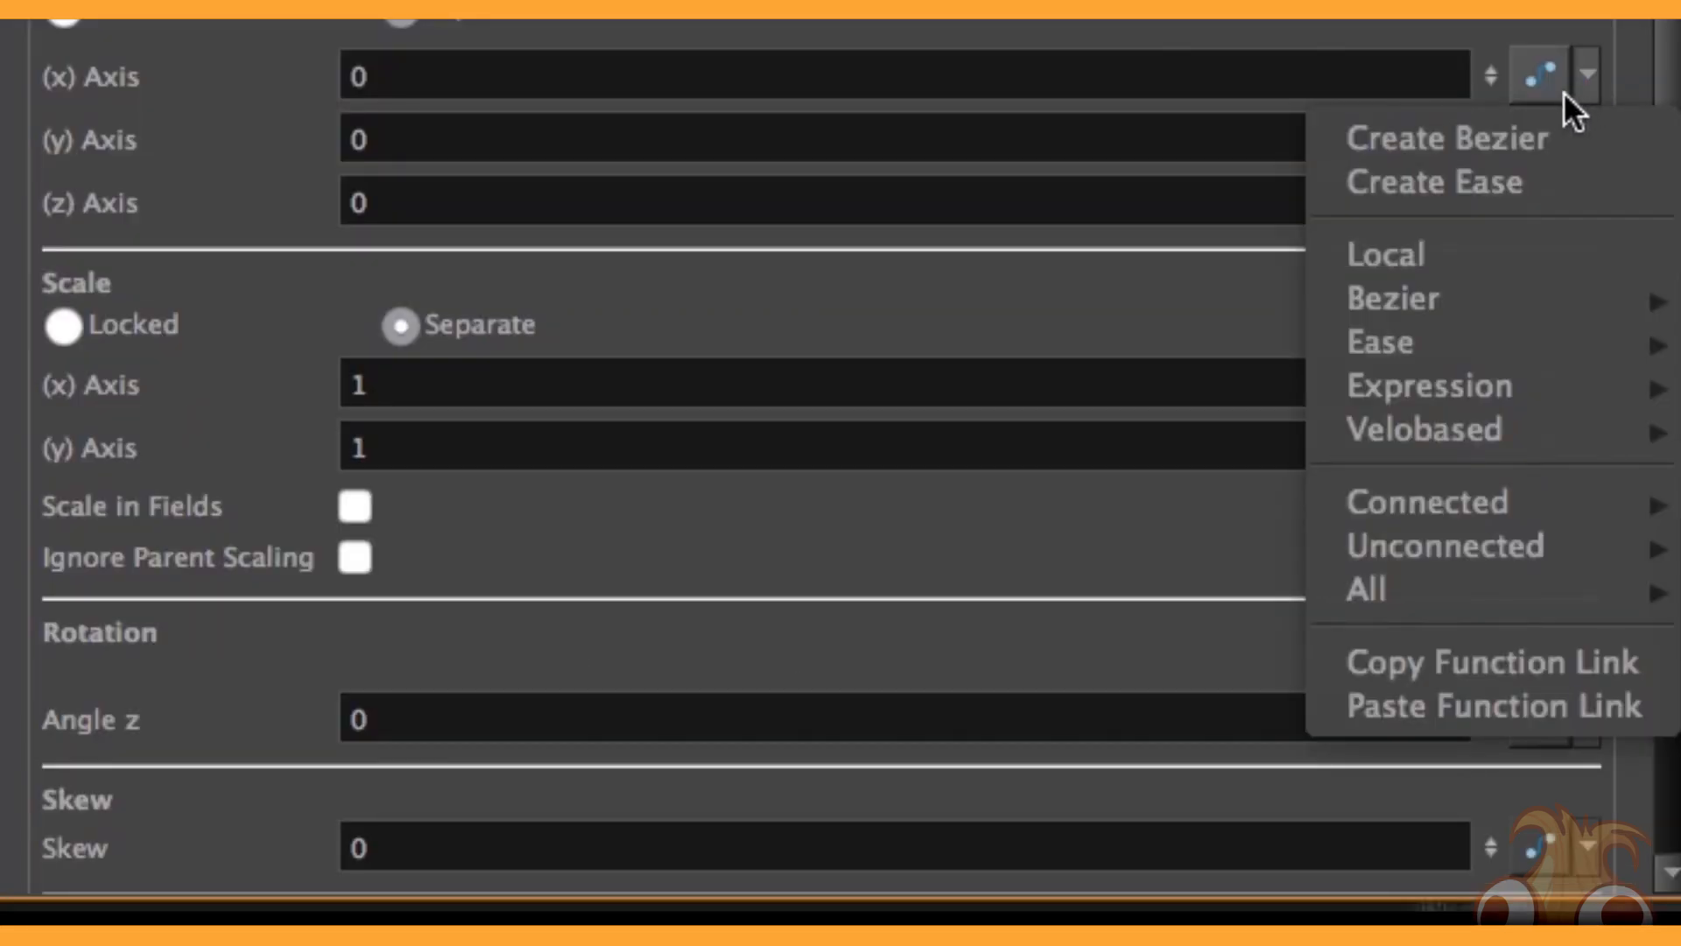
mouse_move(1485, 301)
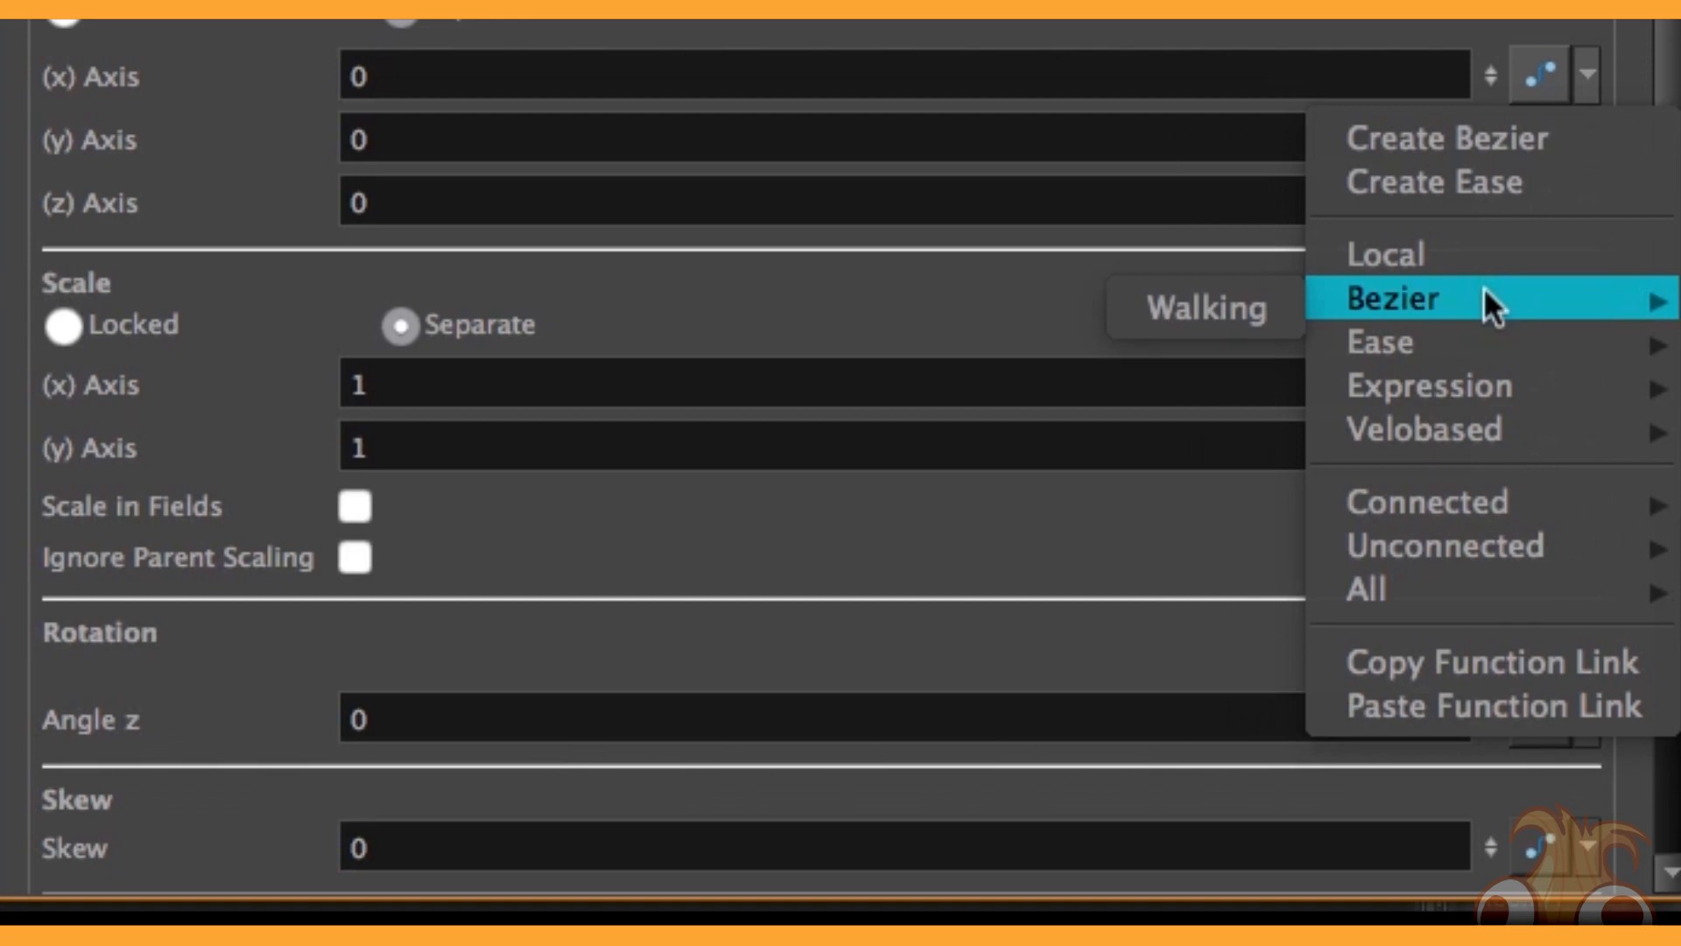
left_click(1168, 305)
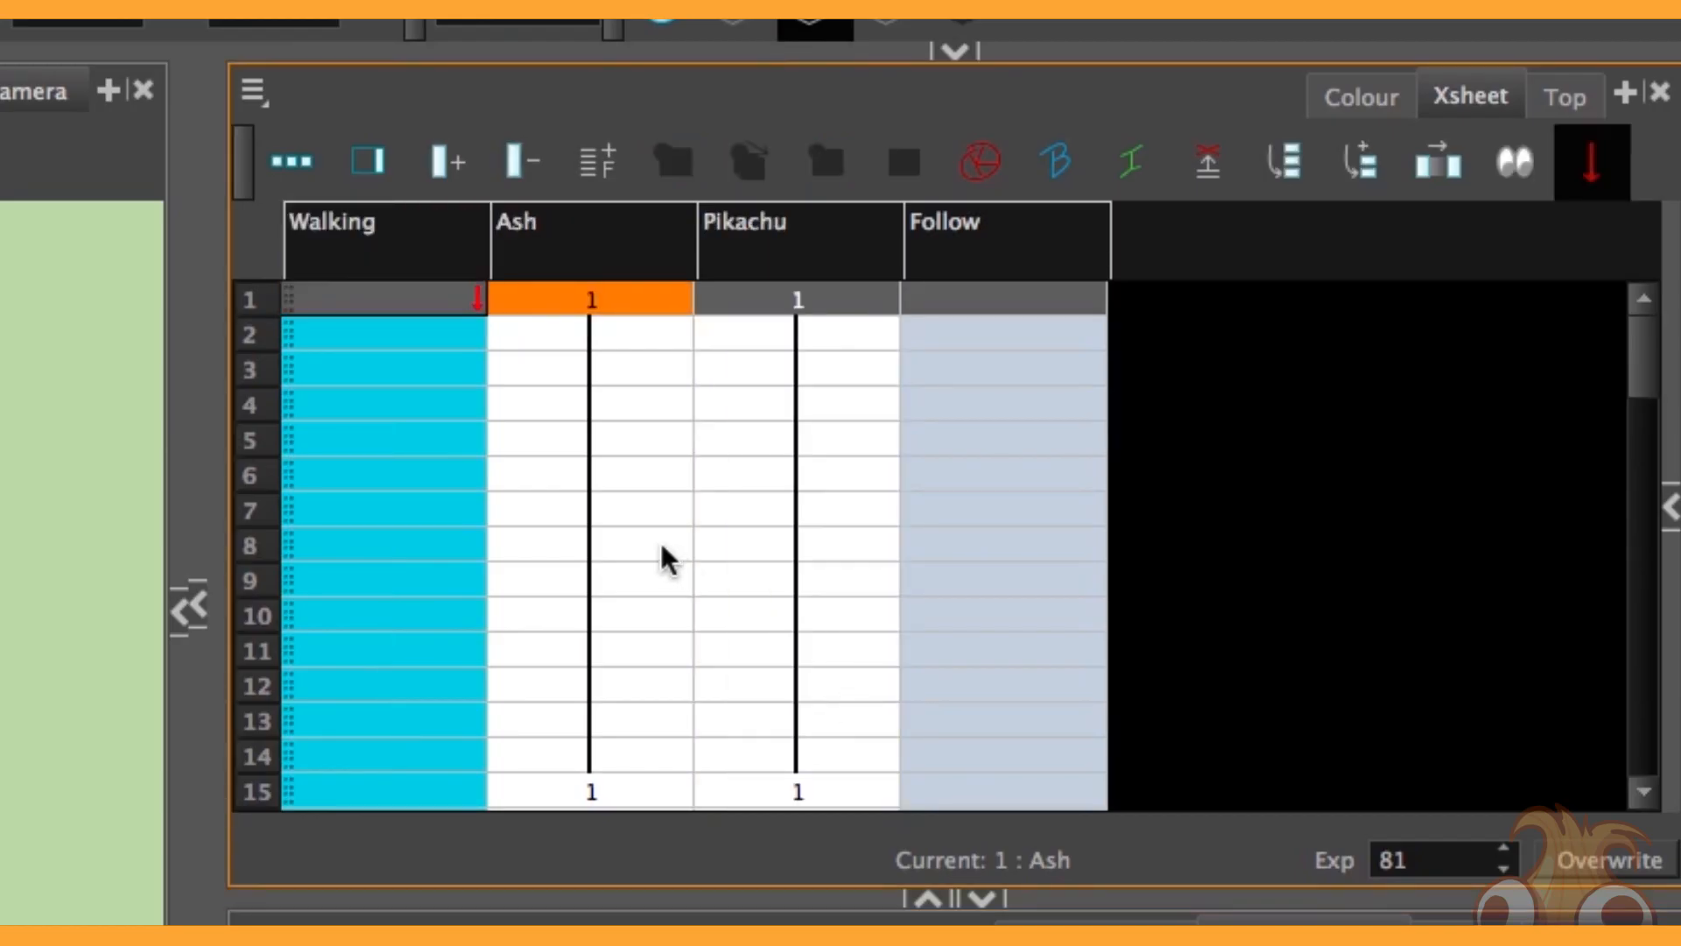
Keyframe Ash at its starting place on frame 1, and move it horizontally to about -12.05 near the camera frame's left edge on frame 31.
left_click(547, 241)
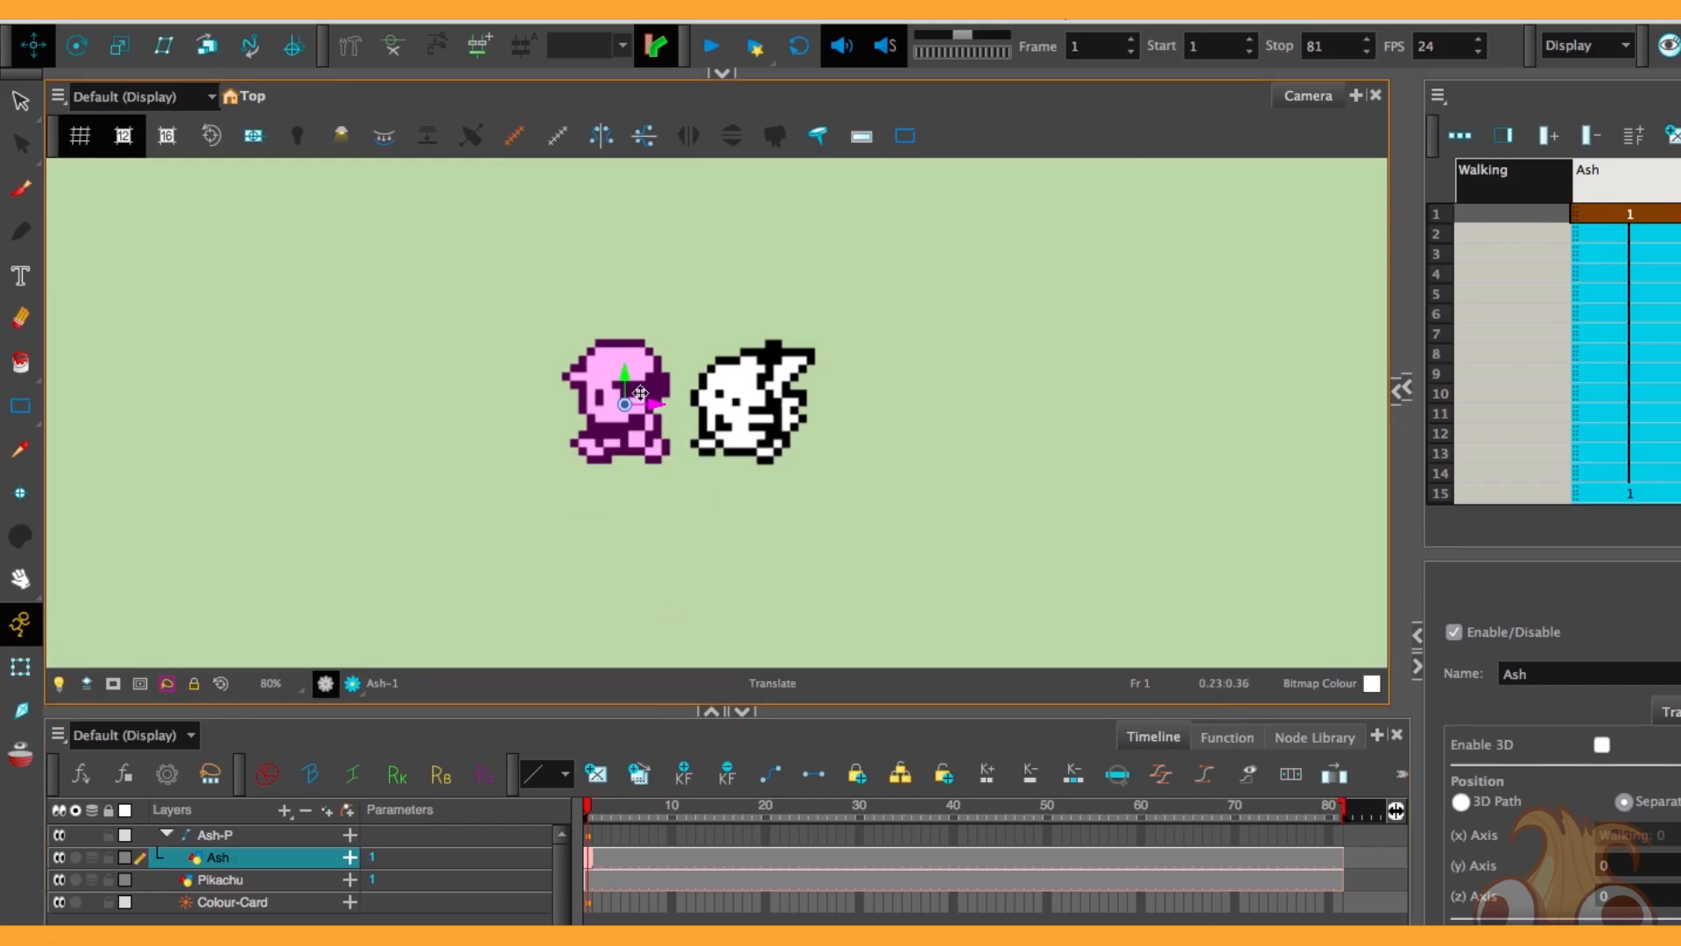
key("1")
key("1")
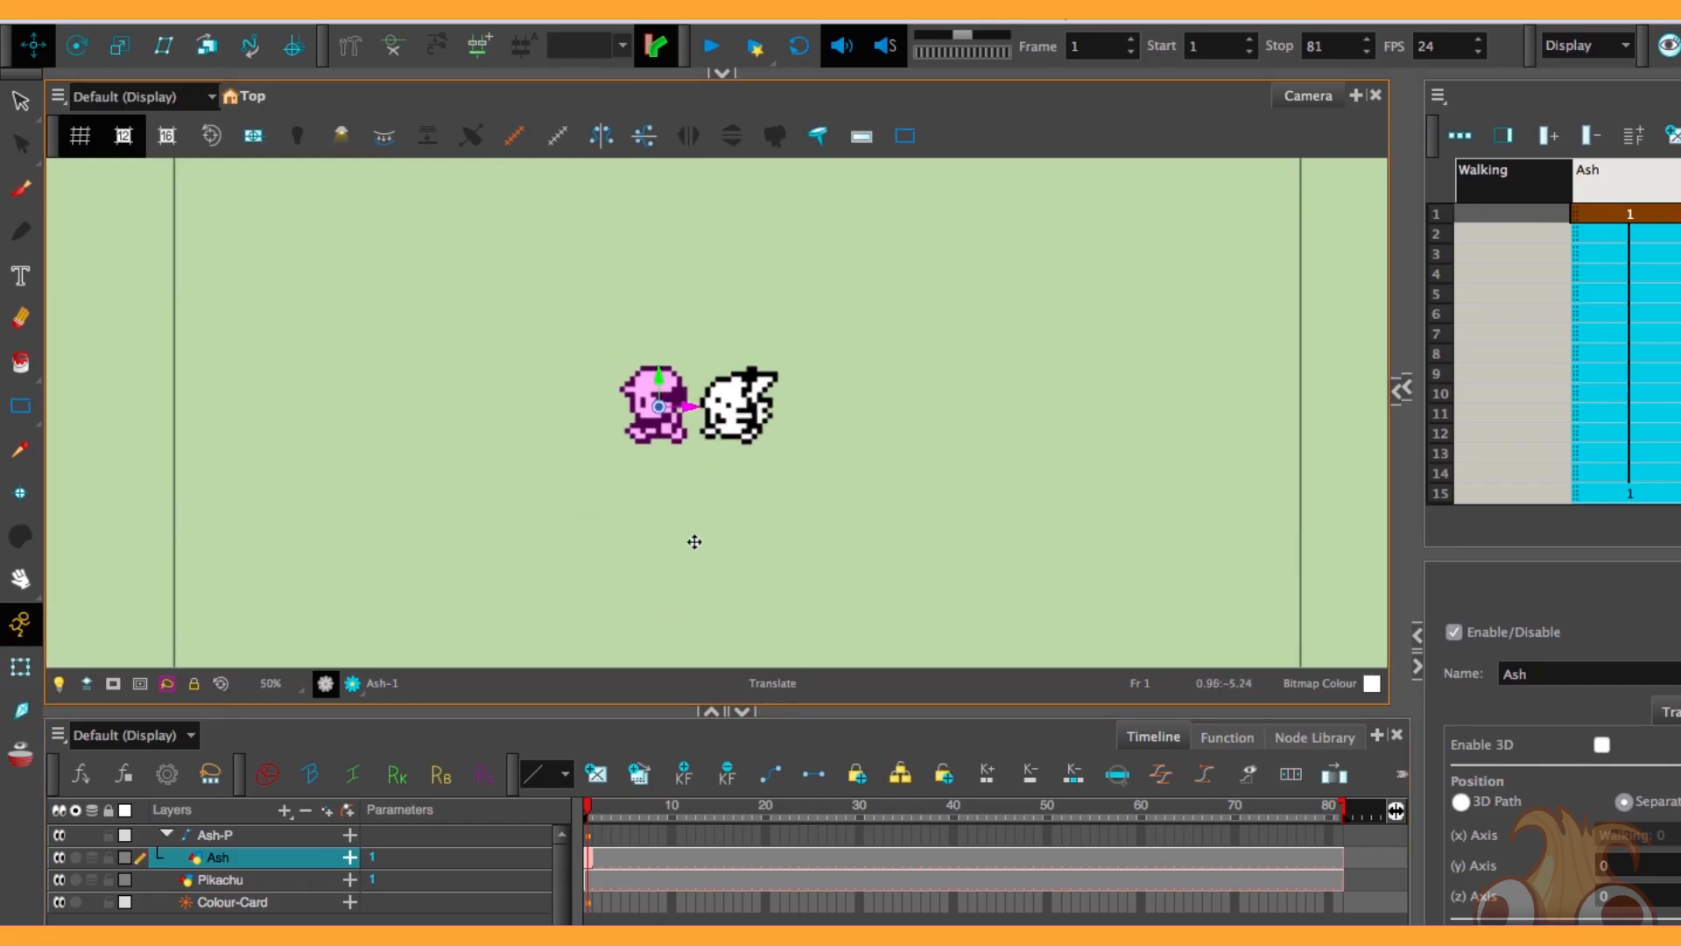
scroll(694, 541, "left", 2)
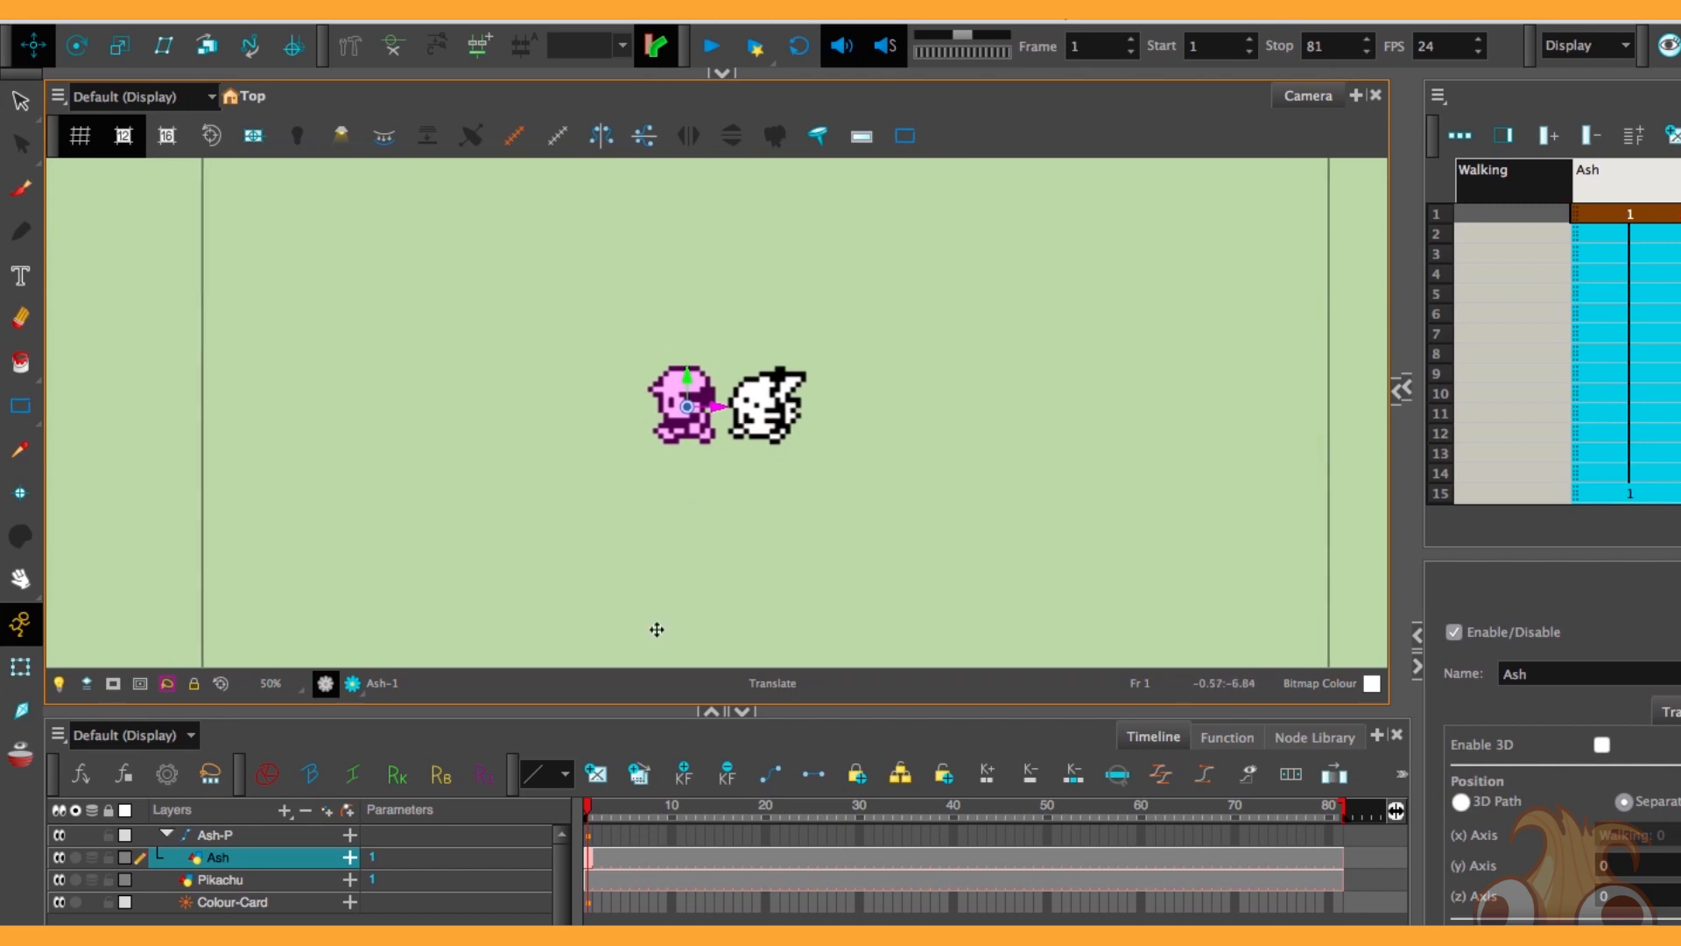
left_click(588, 856)
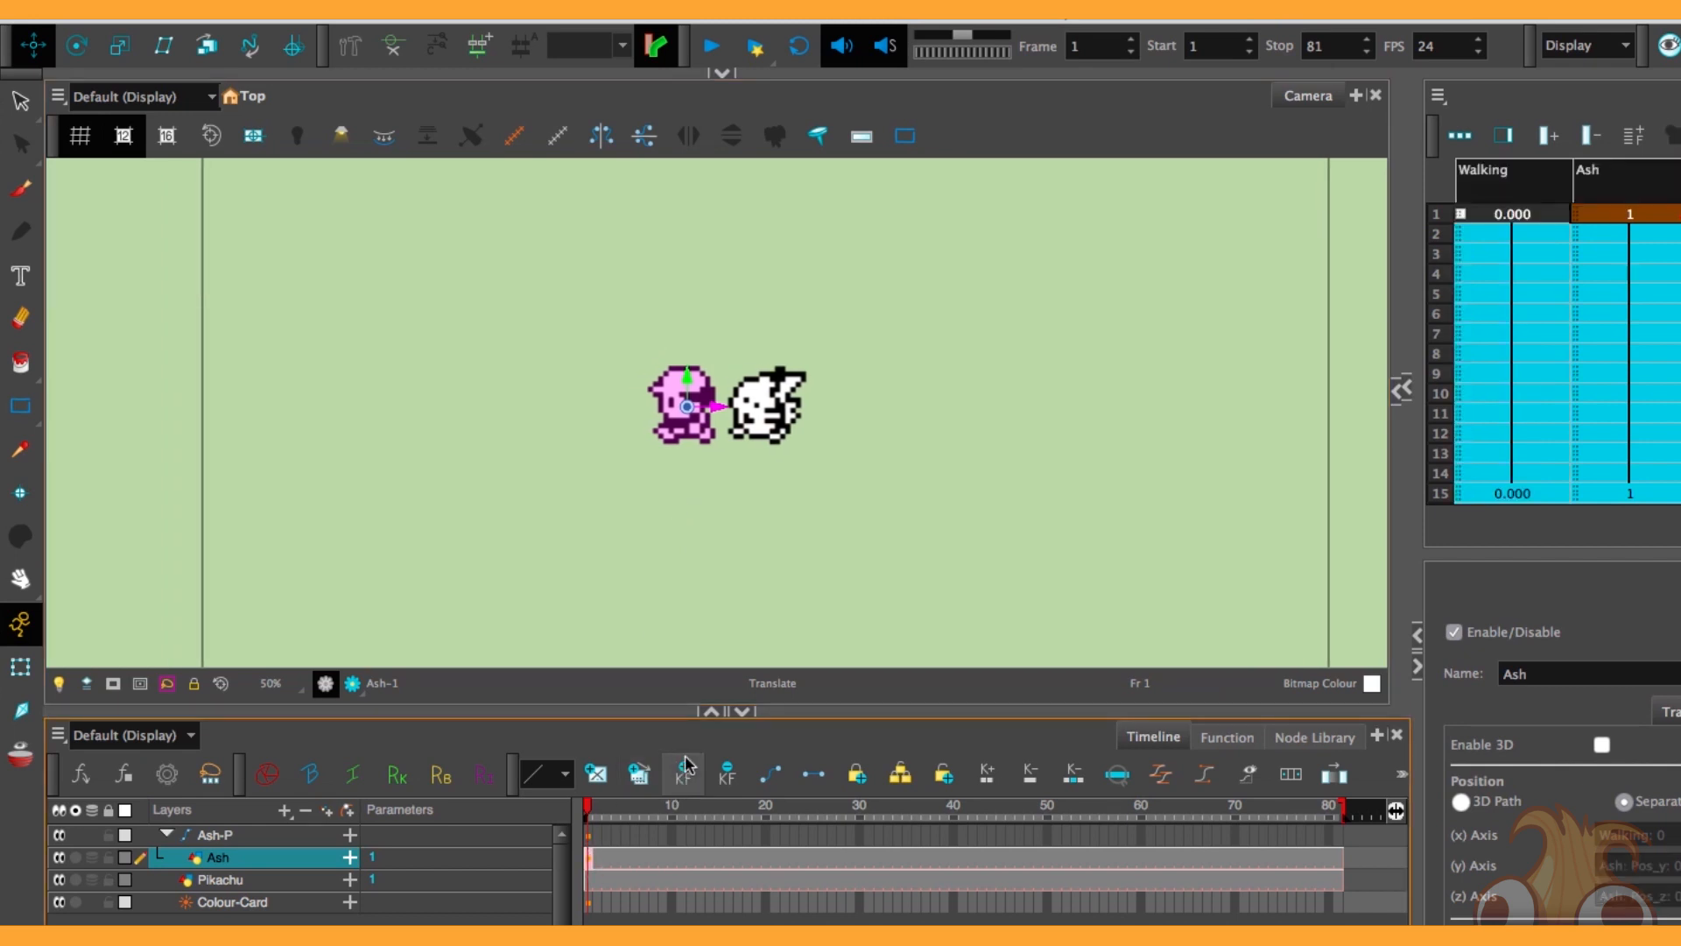
left_click(869, 813)
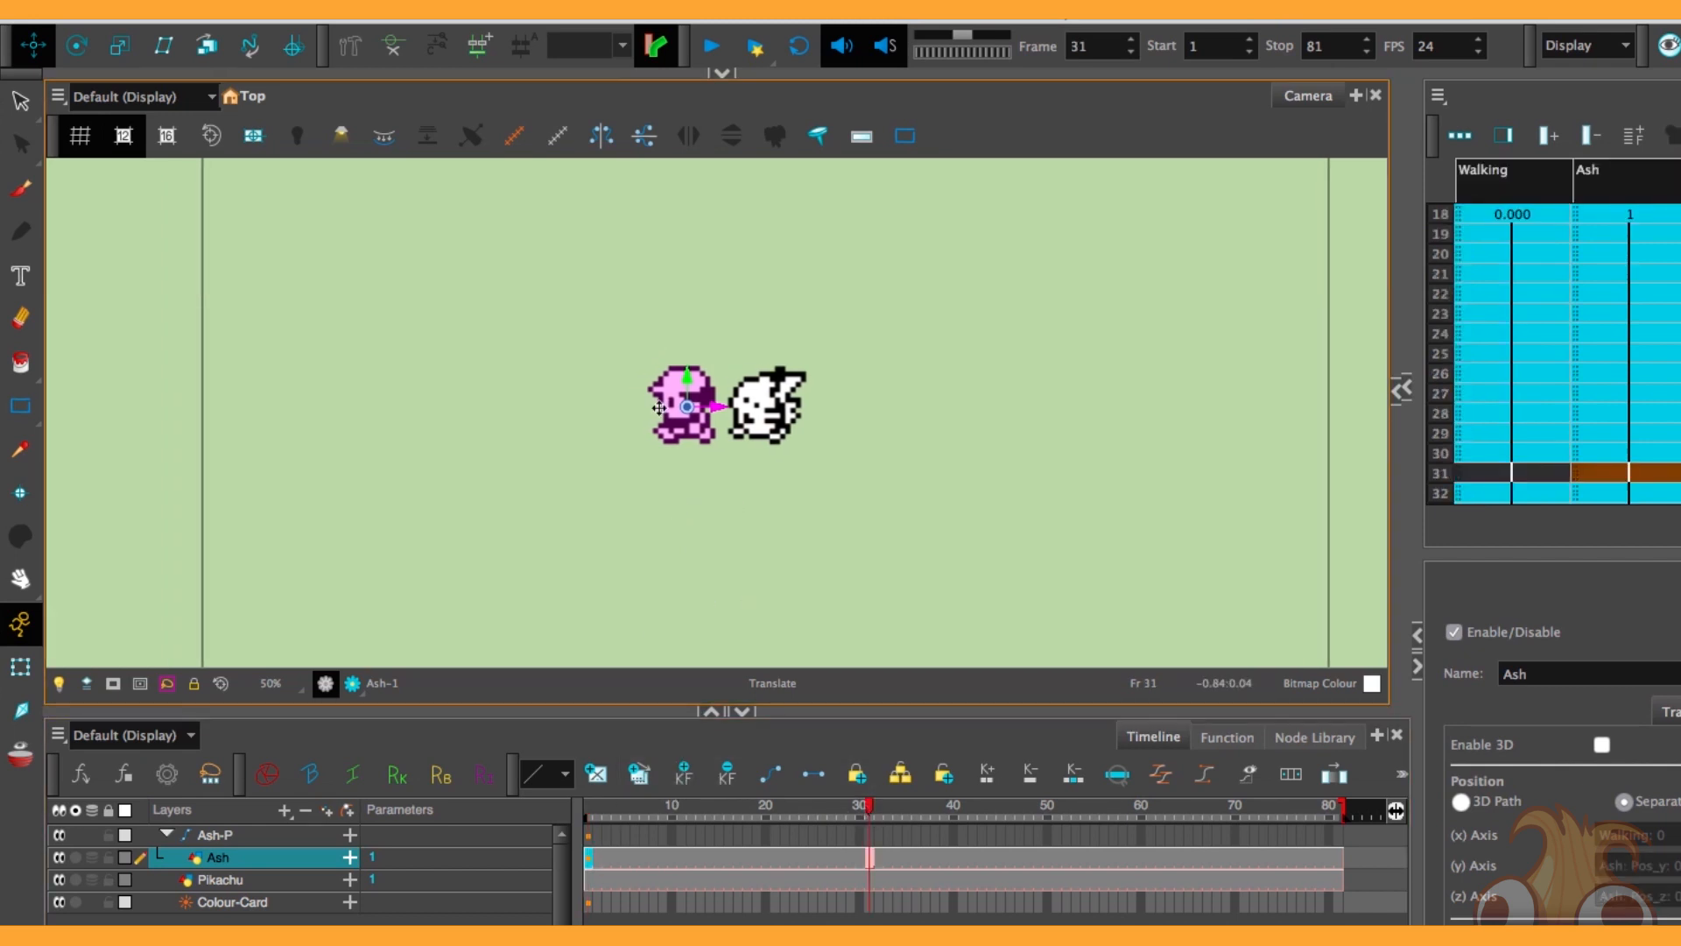
left_click_drag(717, 407, 294, 407)
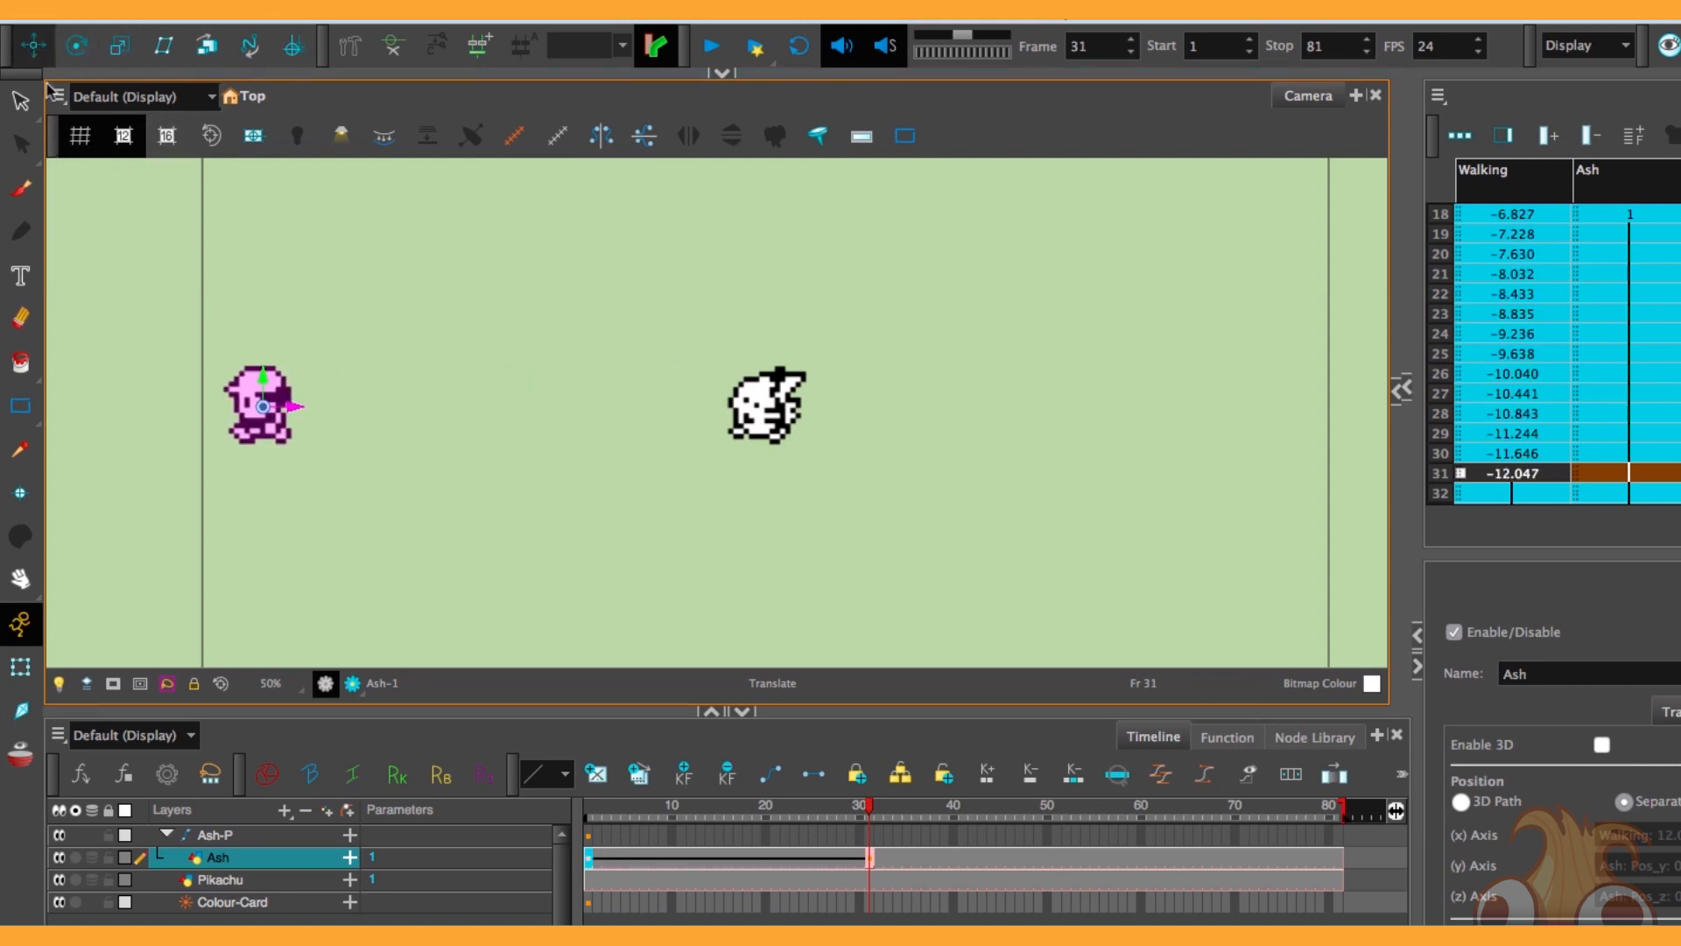
Move Ash horizontally to about 13.32 at frame 58 and back to about 7.45 at frame 72.
left_click_drag(836, 813, 1122, 813)
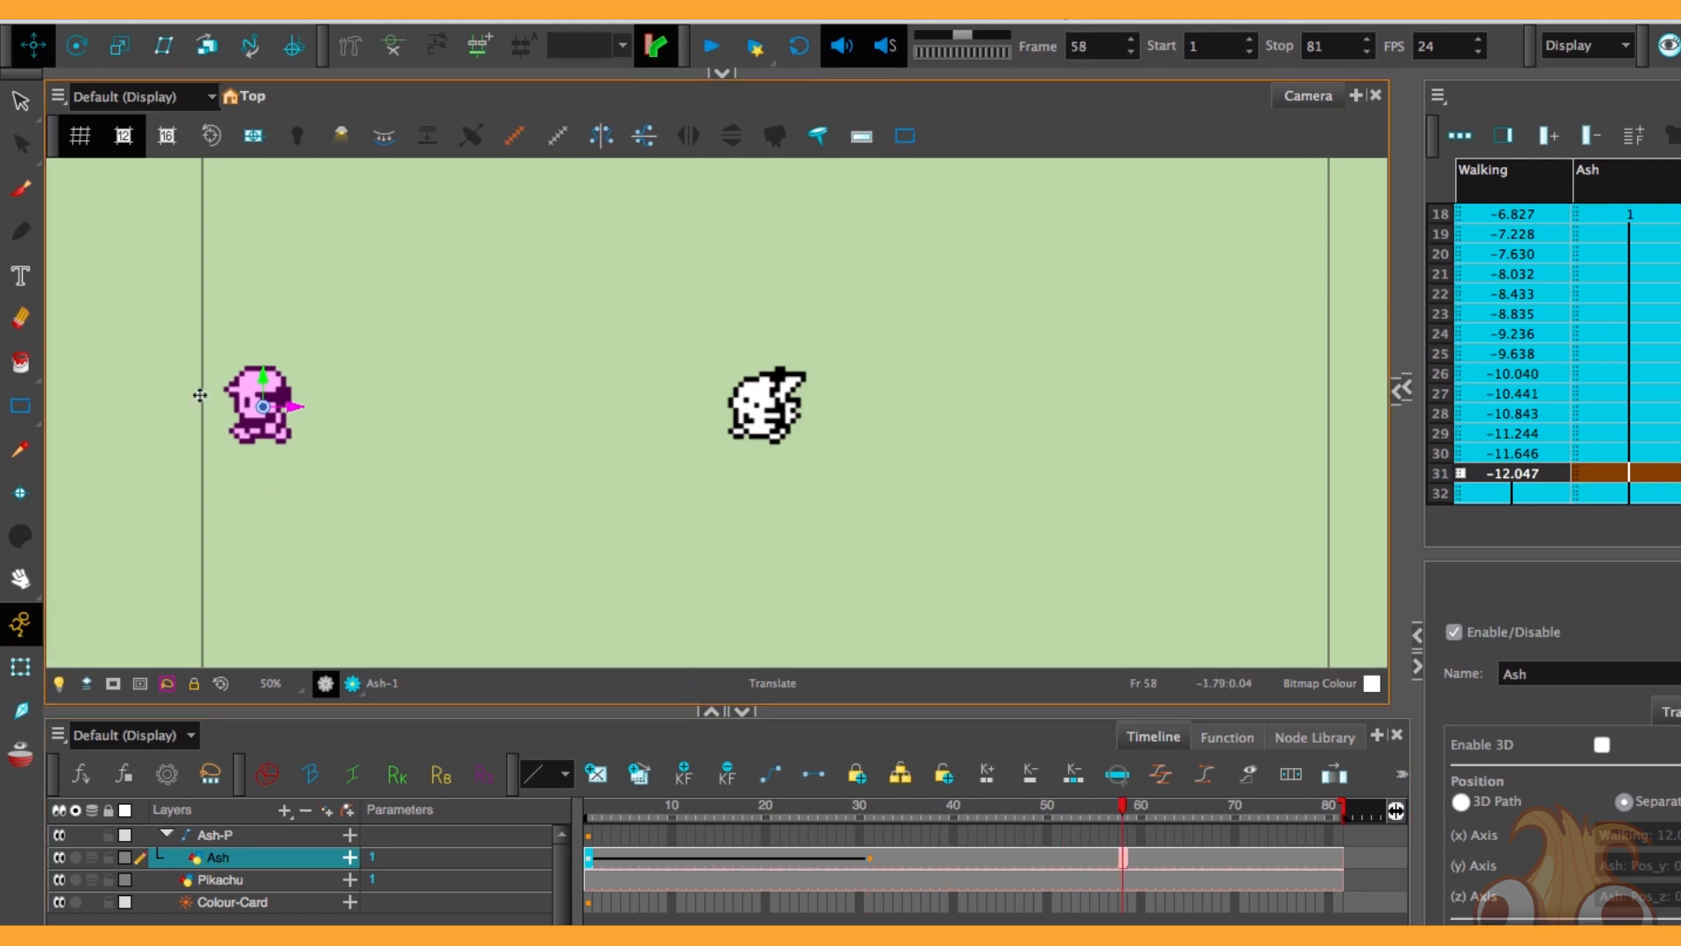
left_click_drag(296, 407, 1185, 407)
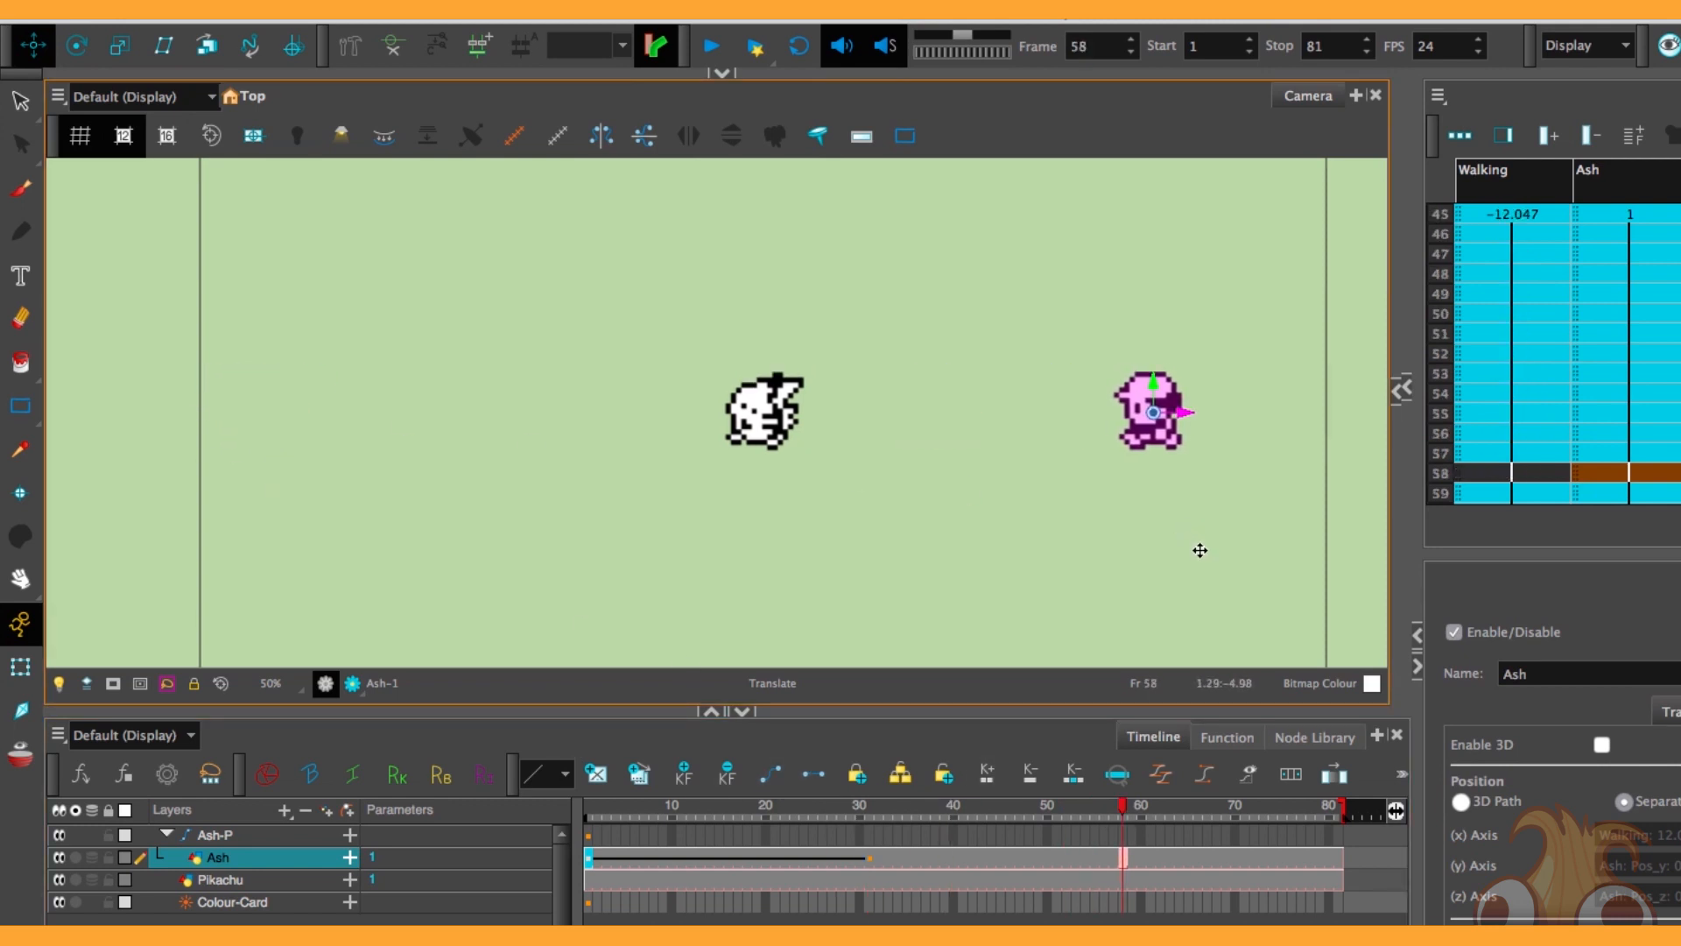
left_click_drag(1197, 812, 1254, 813)
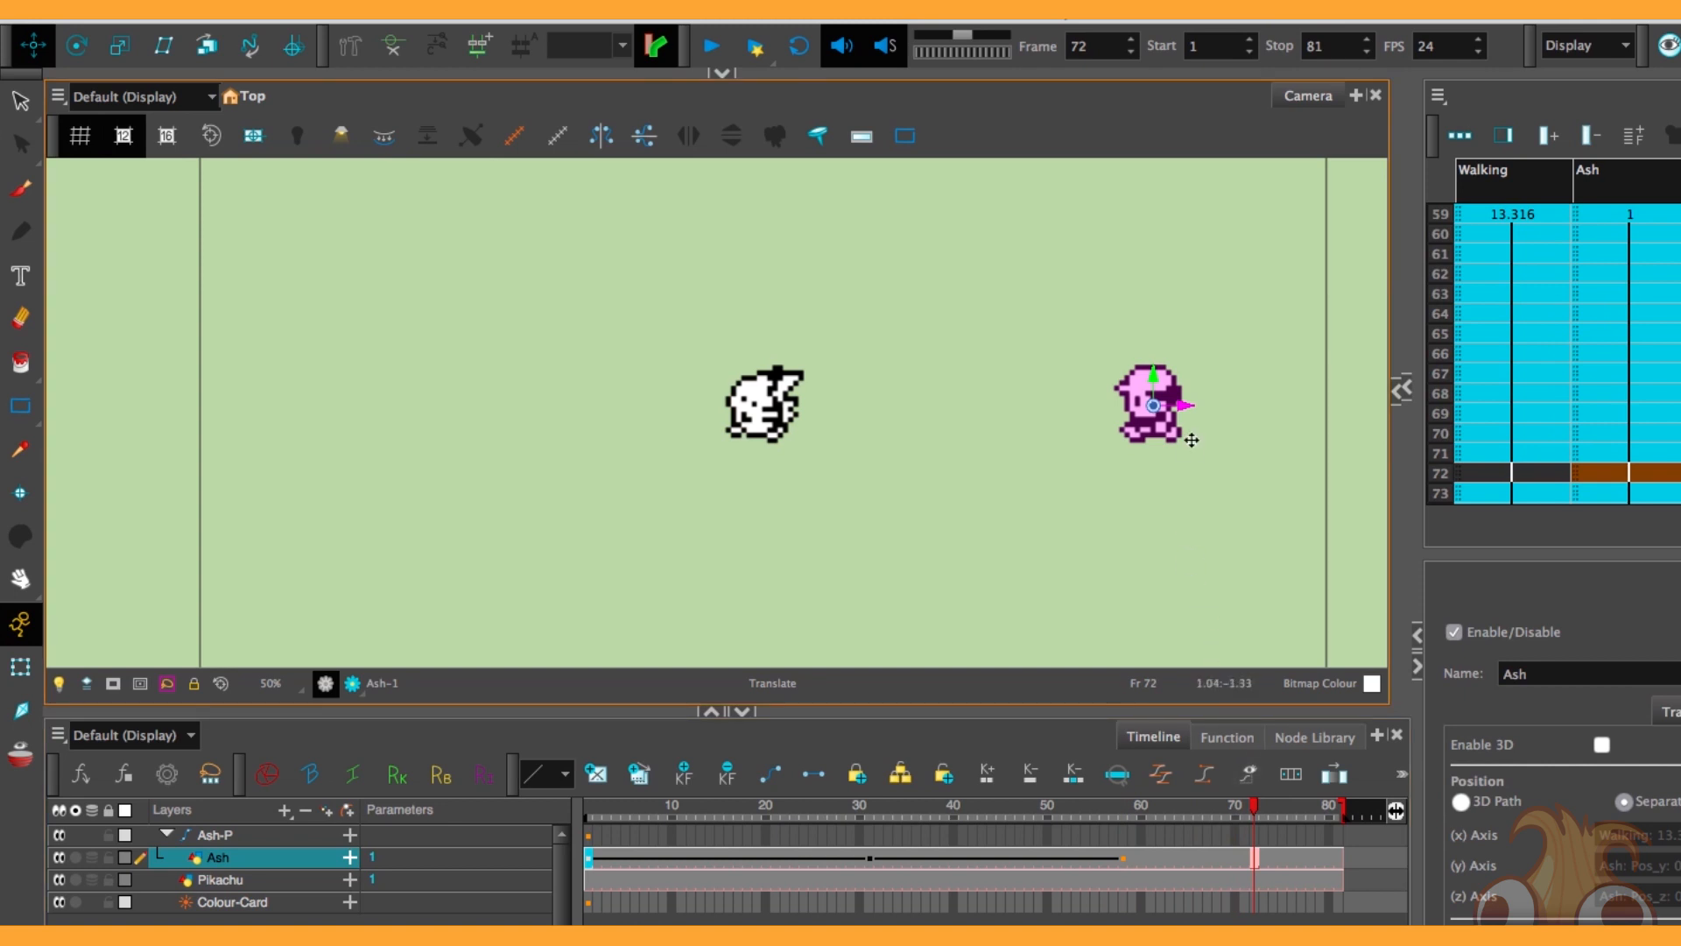
left_click_drag(1215, 416, 949, 424)
key("ctrl+z")
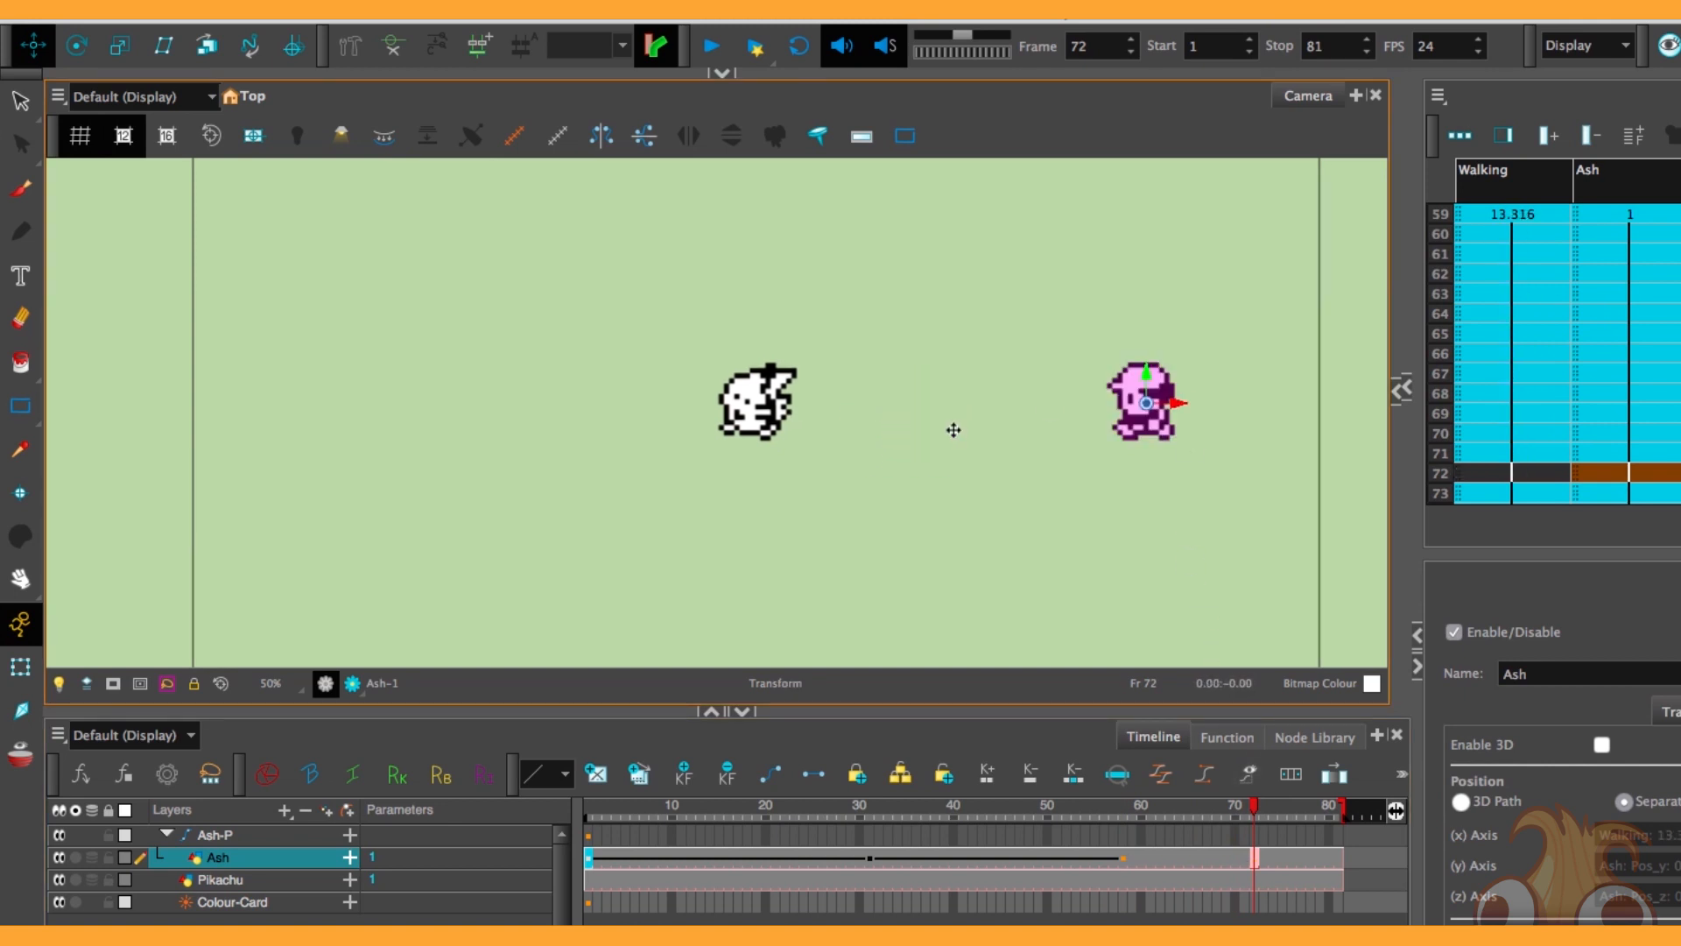
left_click_drag(1181, 403, 975, 404)
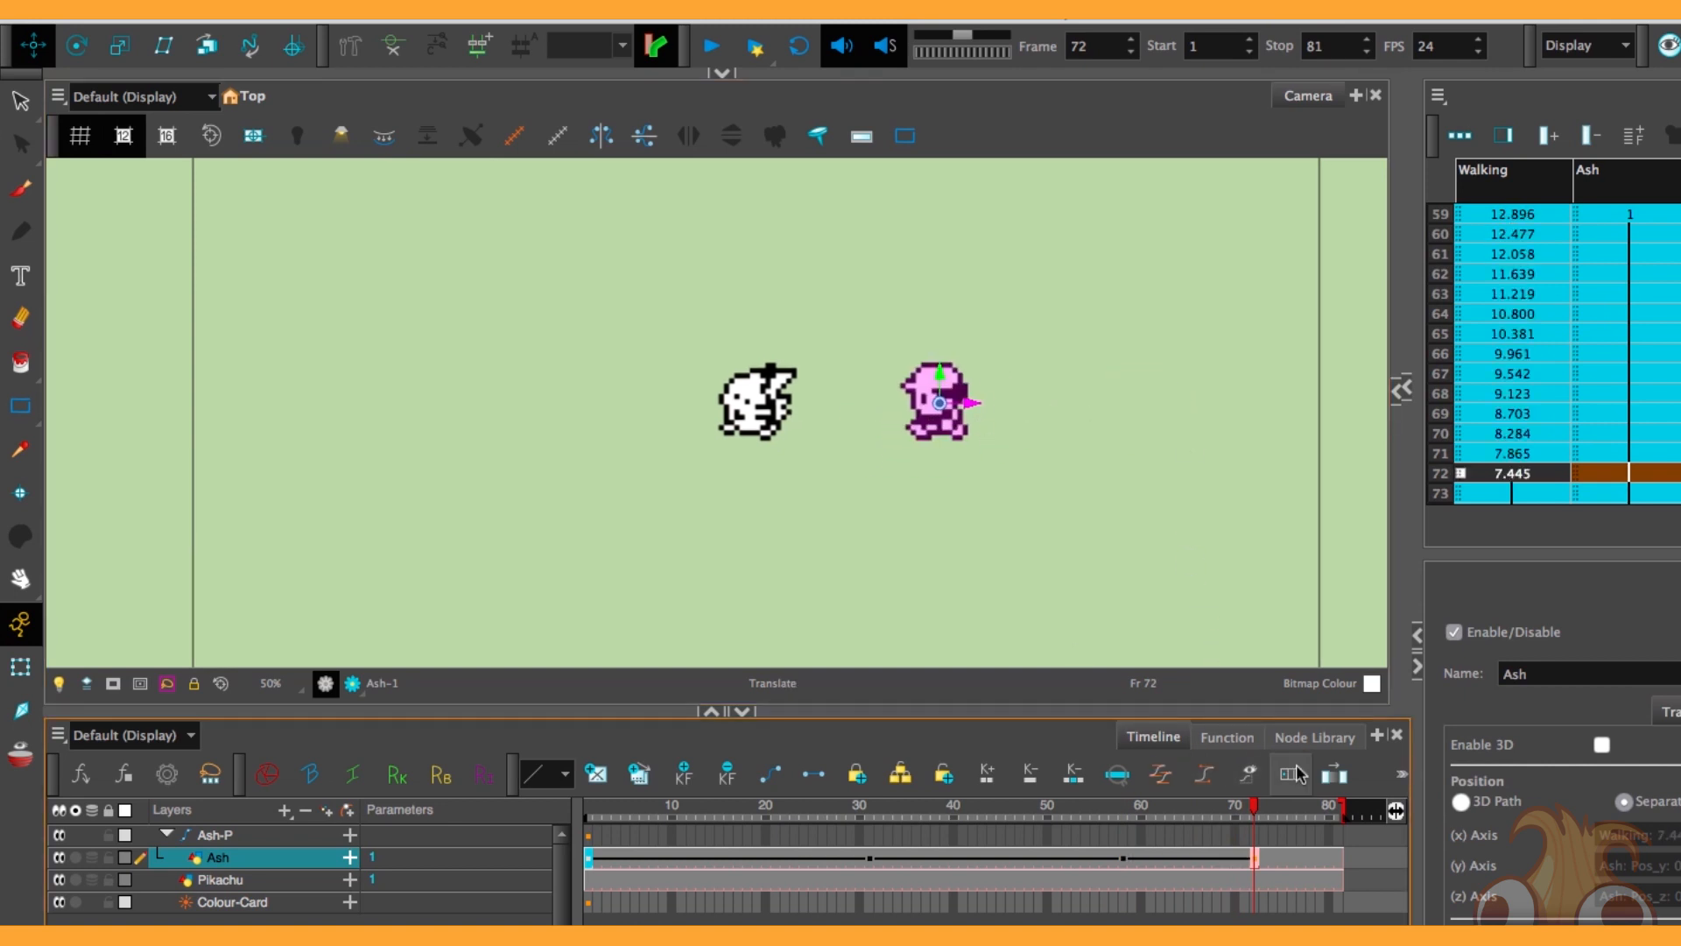
Move Ash left to about its starting place at frame 81 and play the animation back from the beginning.
left_click(1331, 813)
left_click_drag(980, 426, 715, 427)
left_click_drag(1213, 809, 522, 794)
key("Return")
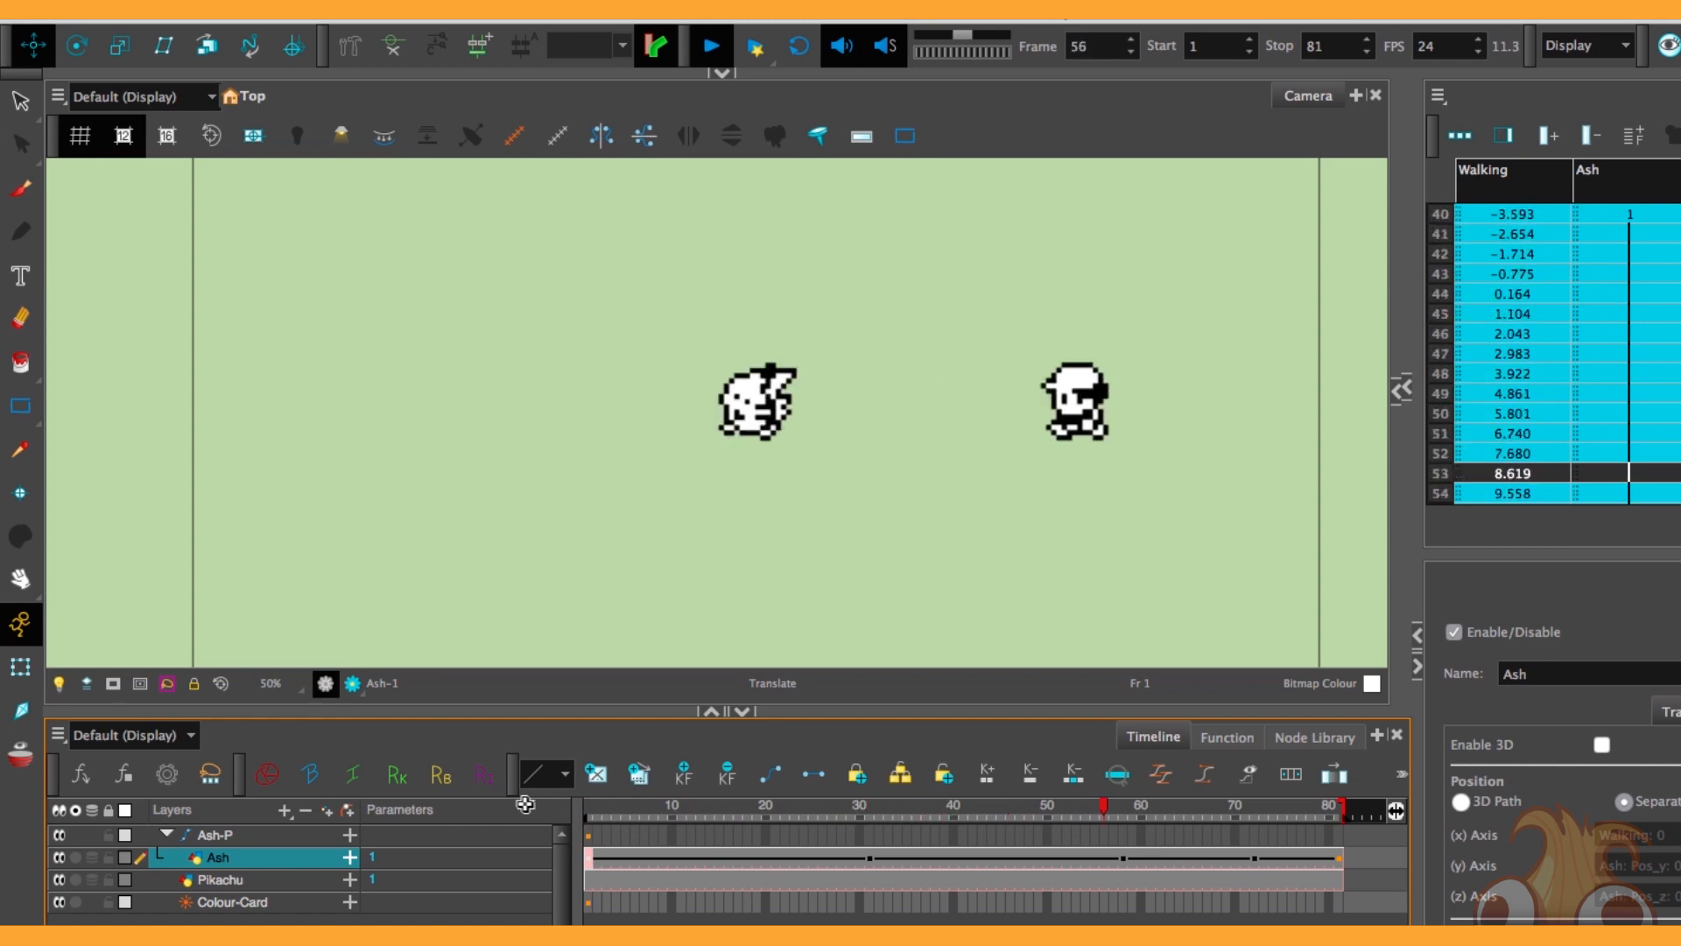
key("Return")
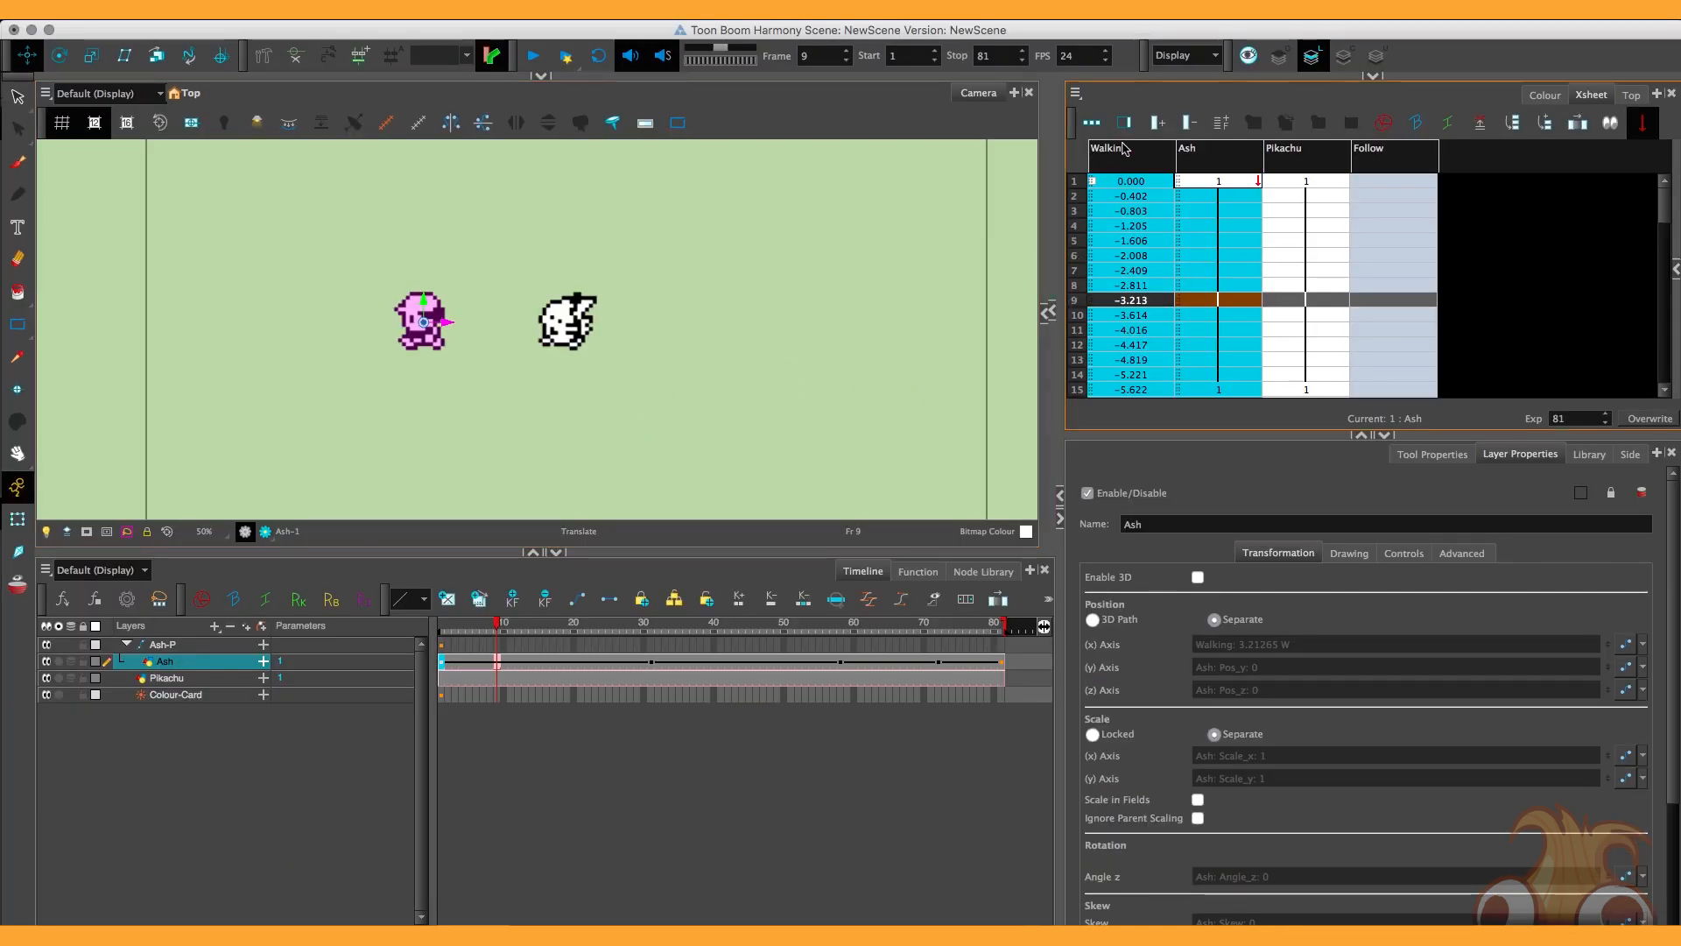
Examine the frame-by-frame position values and keyframes in the Walking column.
left_click(1125, 149)
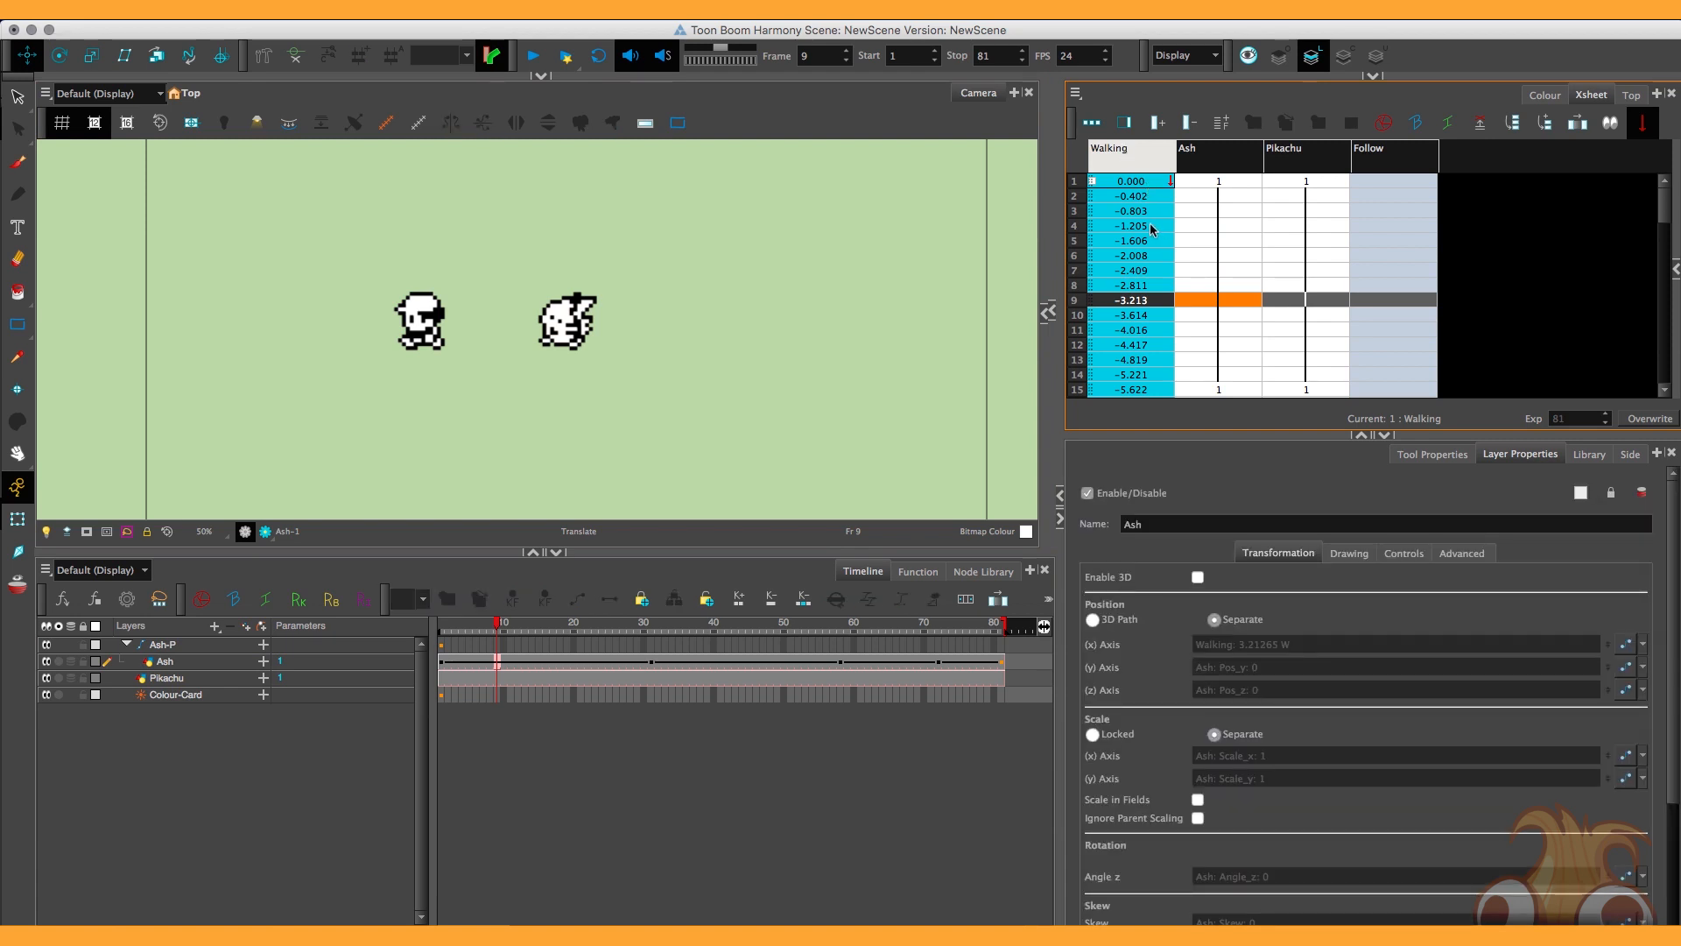
left_click(1160, 226)
scroll(1153, 253, "down", 8)
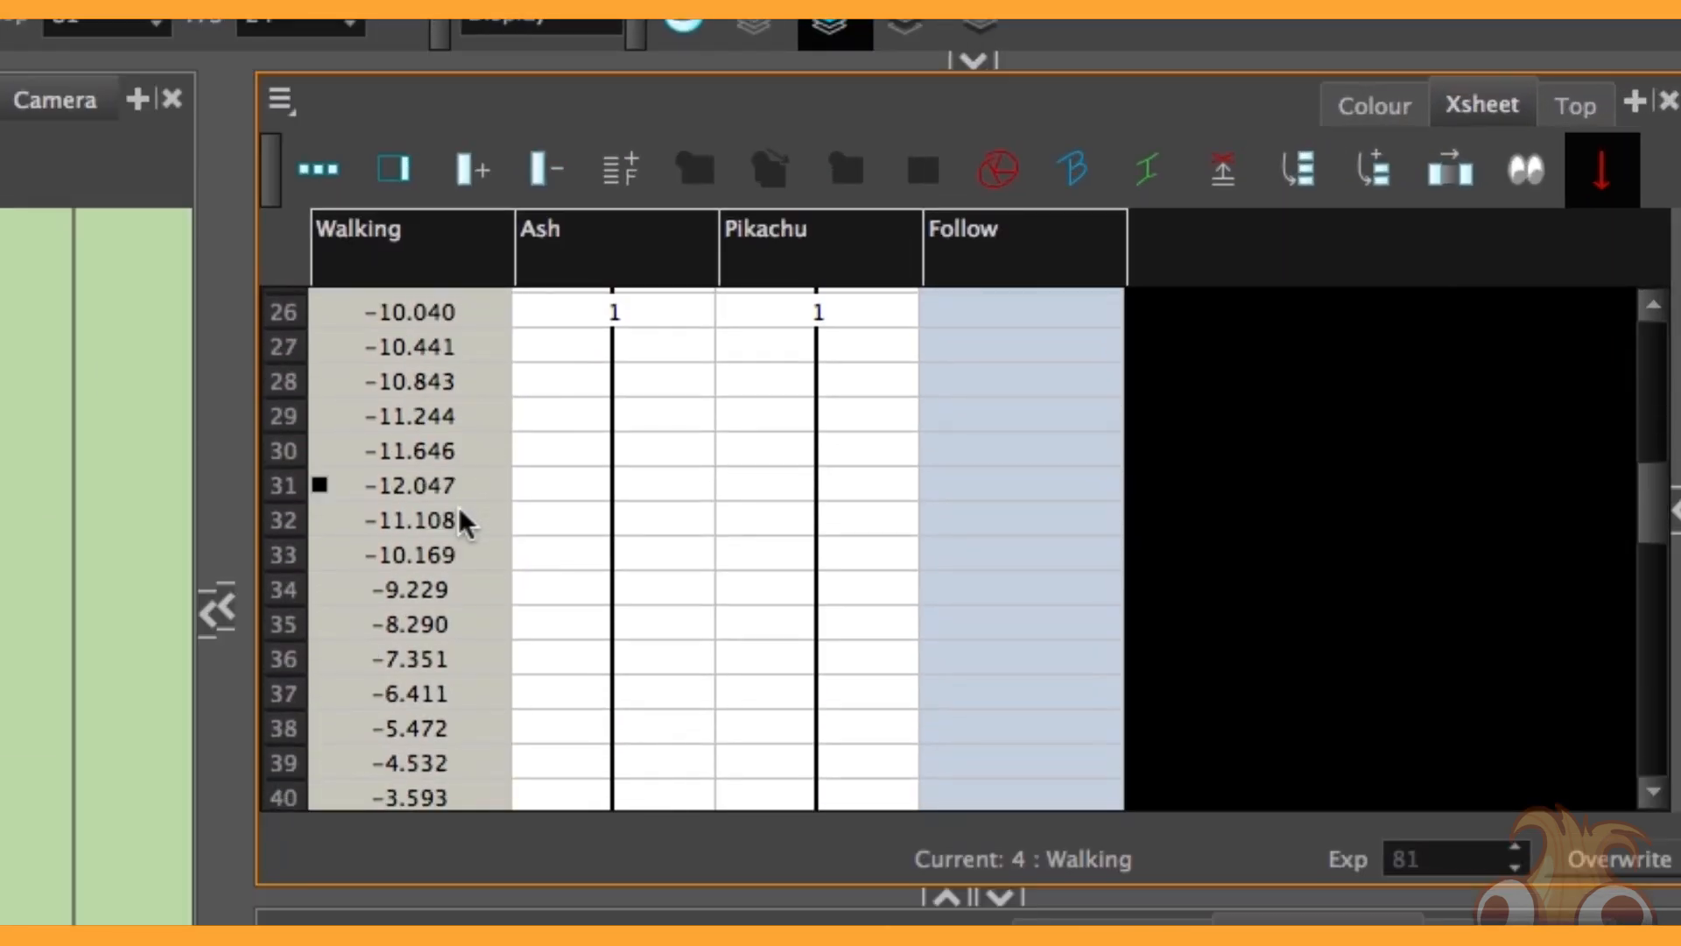
scroll(464, 523, "down", 11)
scroll(464, 523, "up", 17)
scroll(464, 523, "down", 5)
scroll(464, 526, "up", 1)
scroll(464, 525, "up", 7)
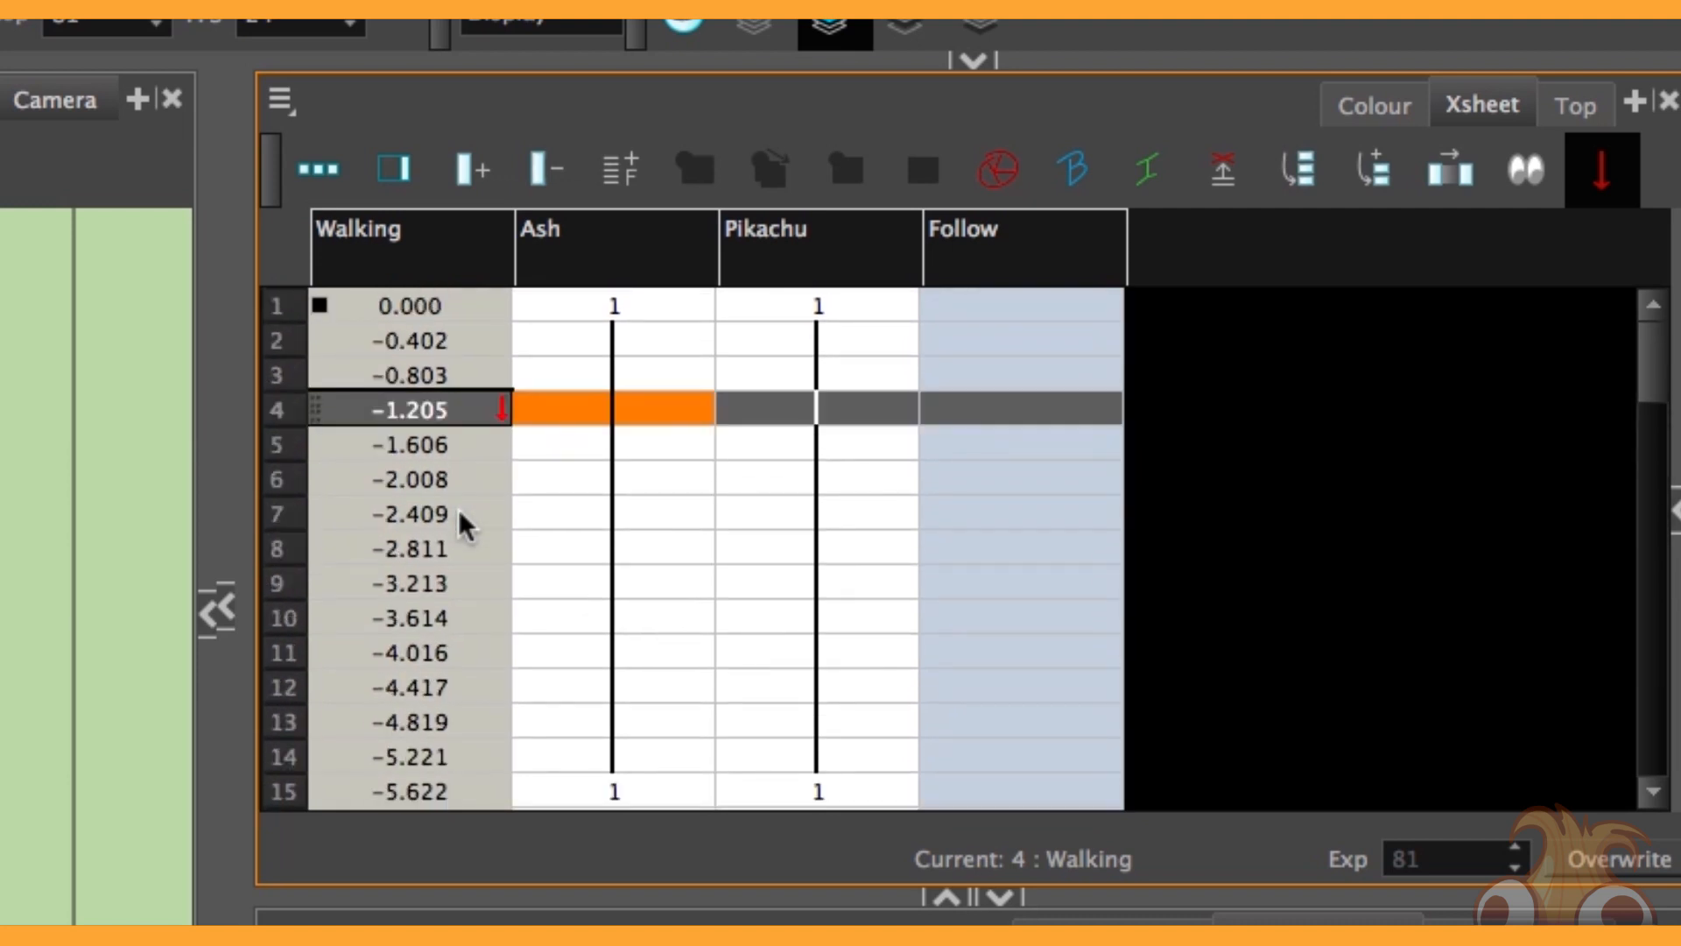
left_click(402, 255)
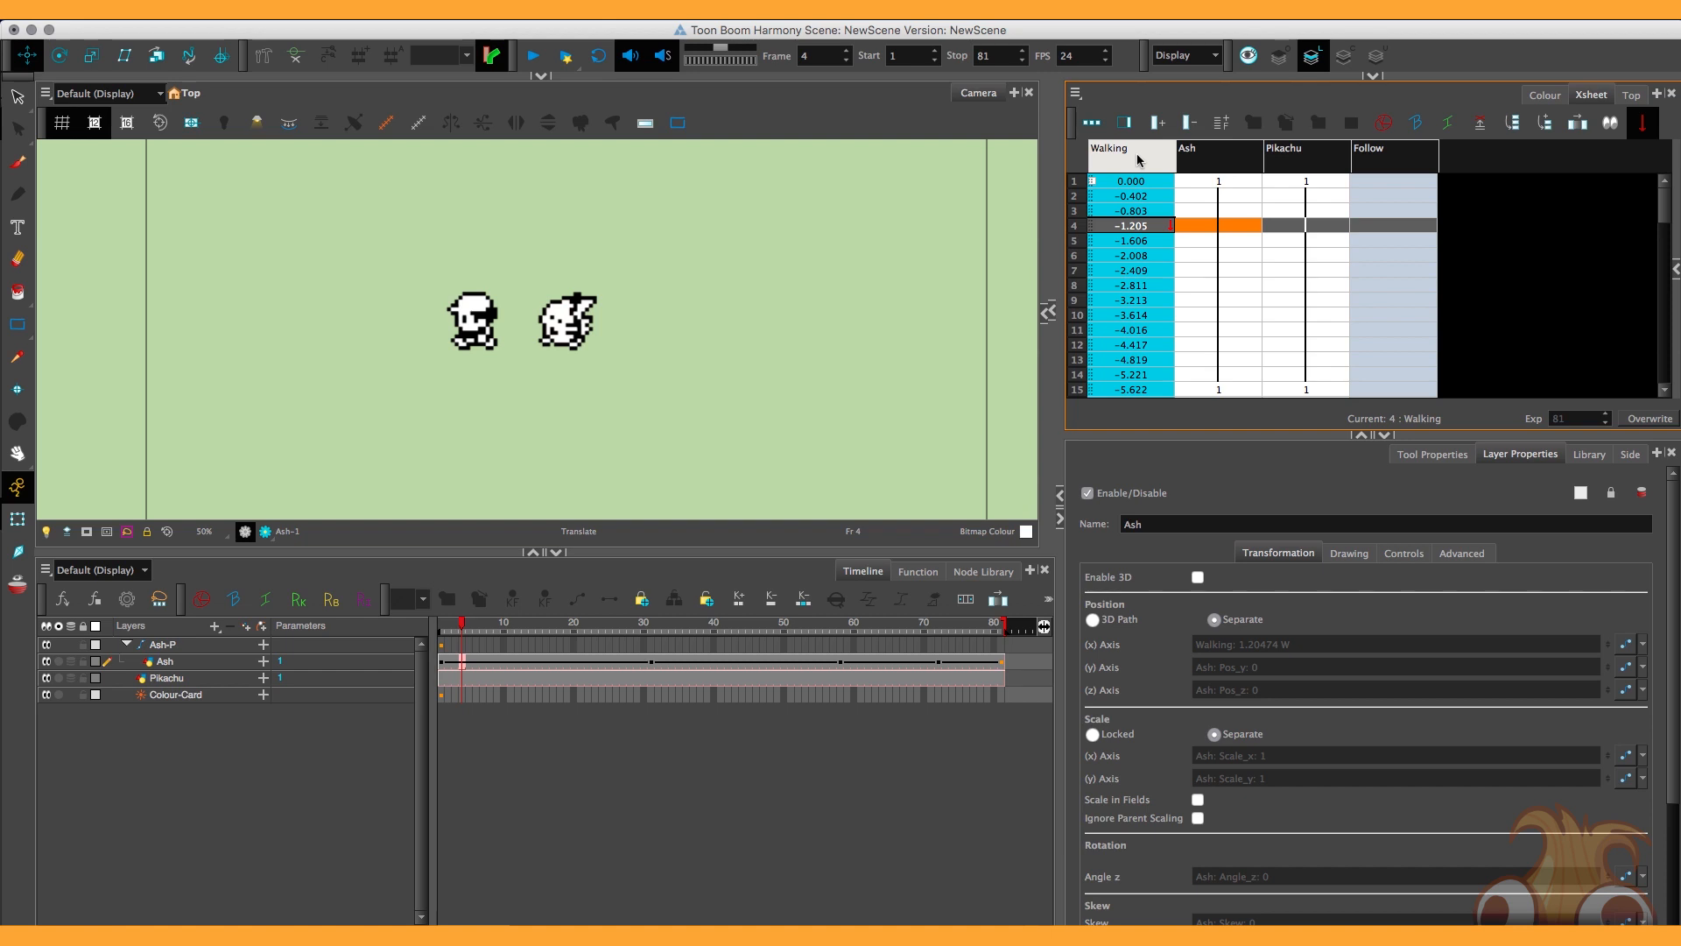
scroll(1116, 178, "down", 1)
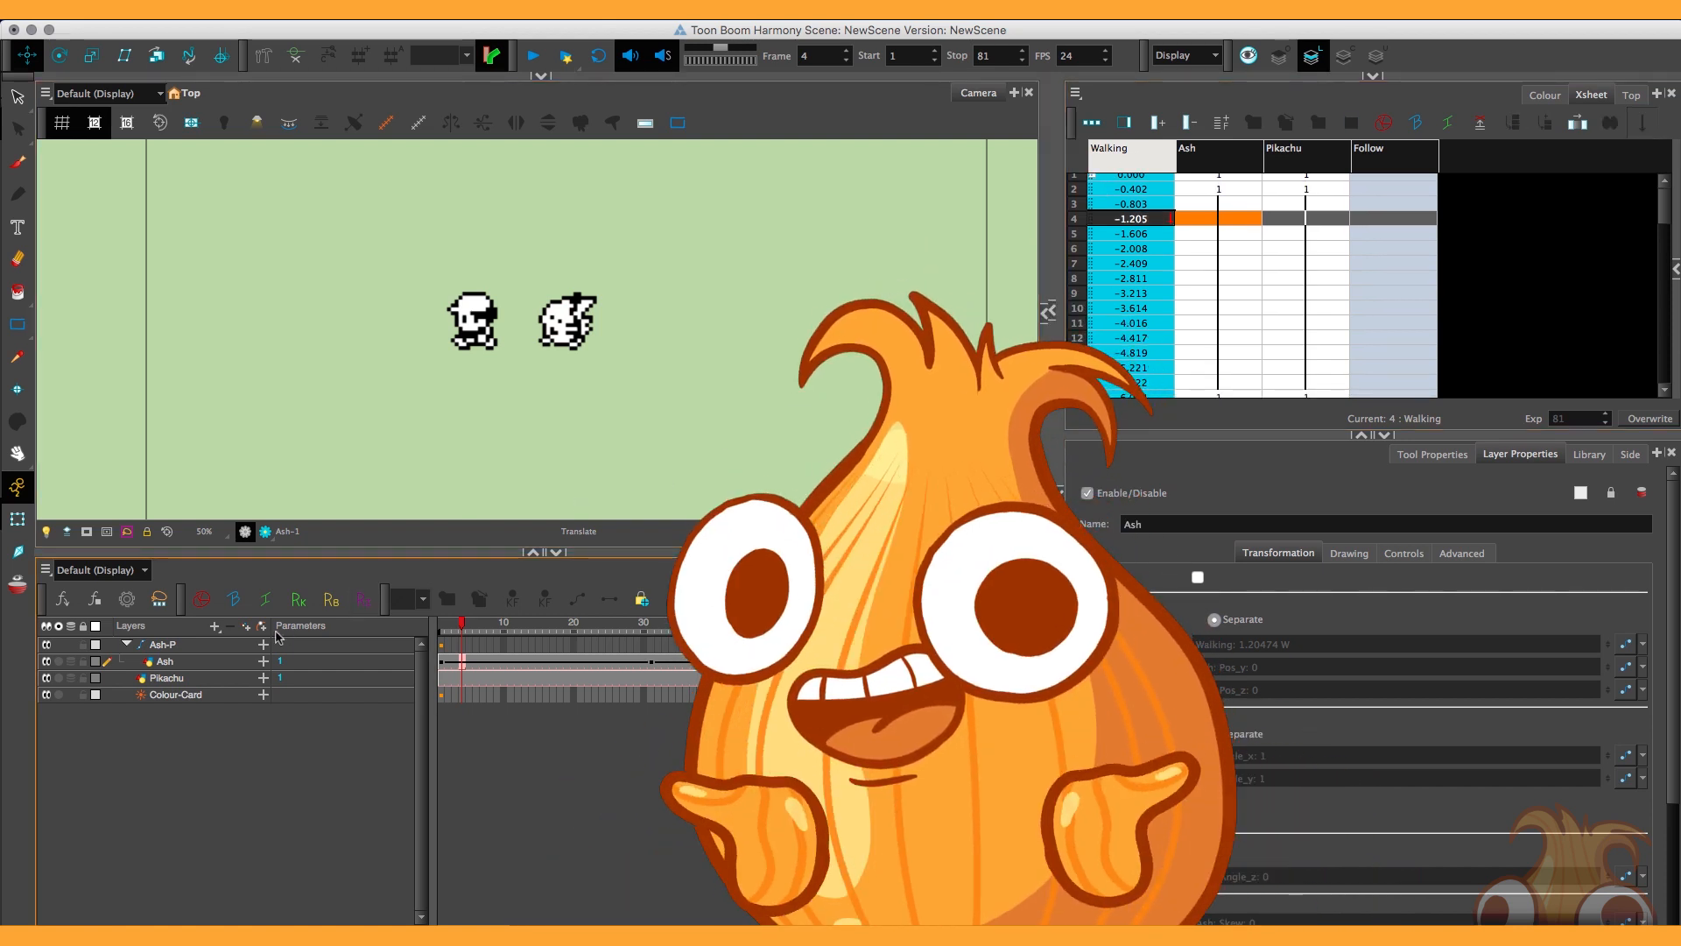
Undo adding the Ash-P peg above the Ash layer and return to frame 1.
left_click(178, 662)
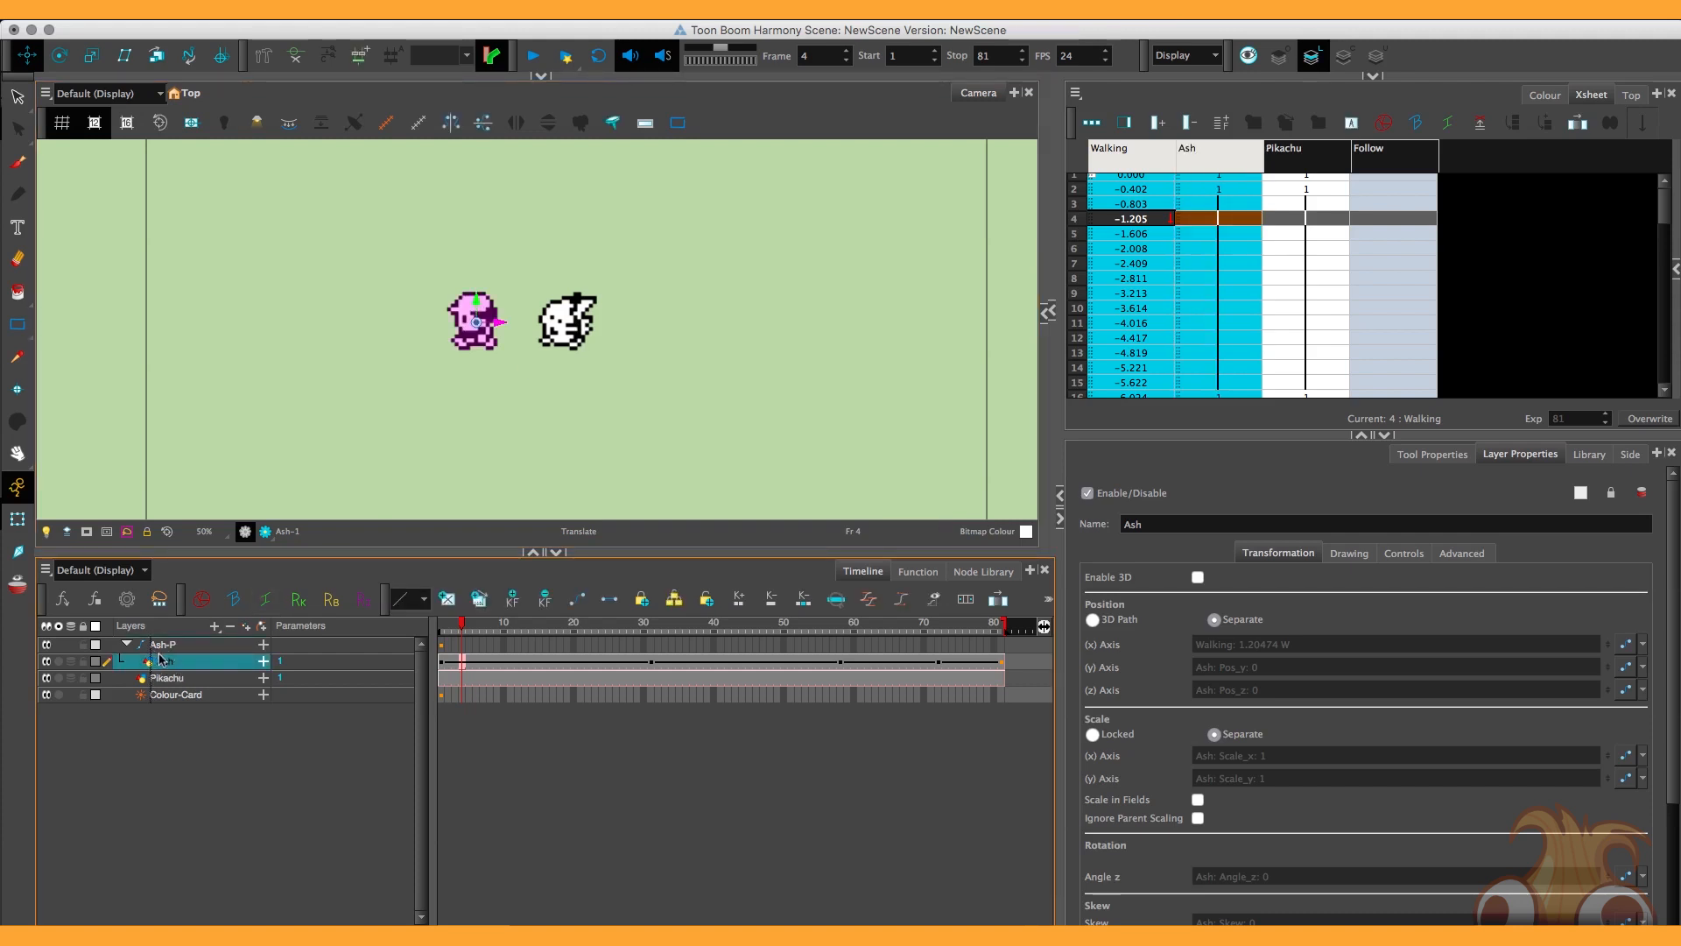
key("ctrl+z")
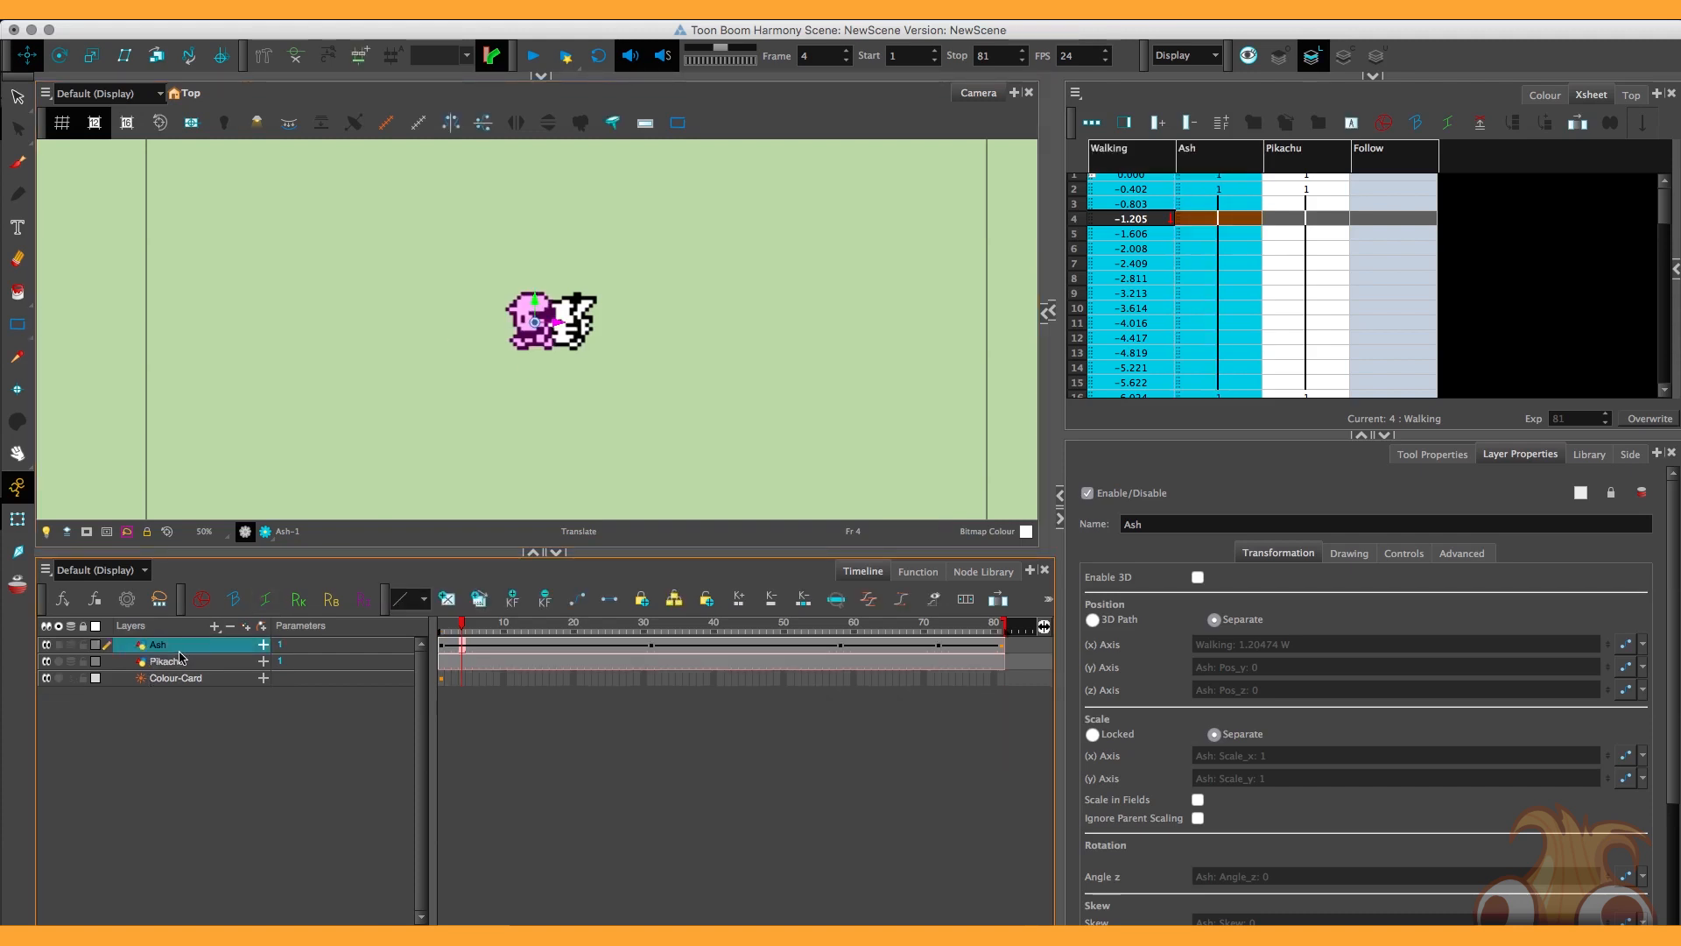
left_click(442, 627)
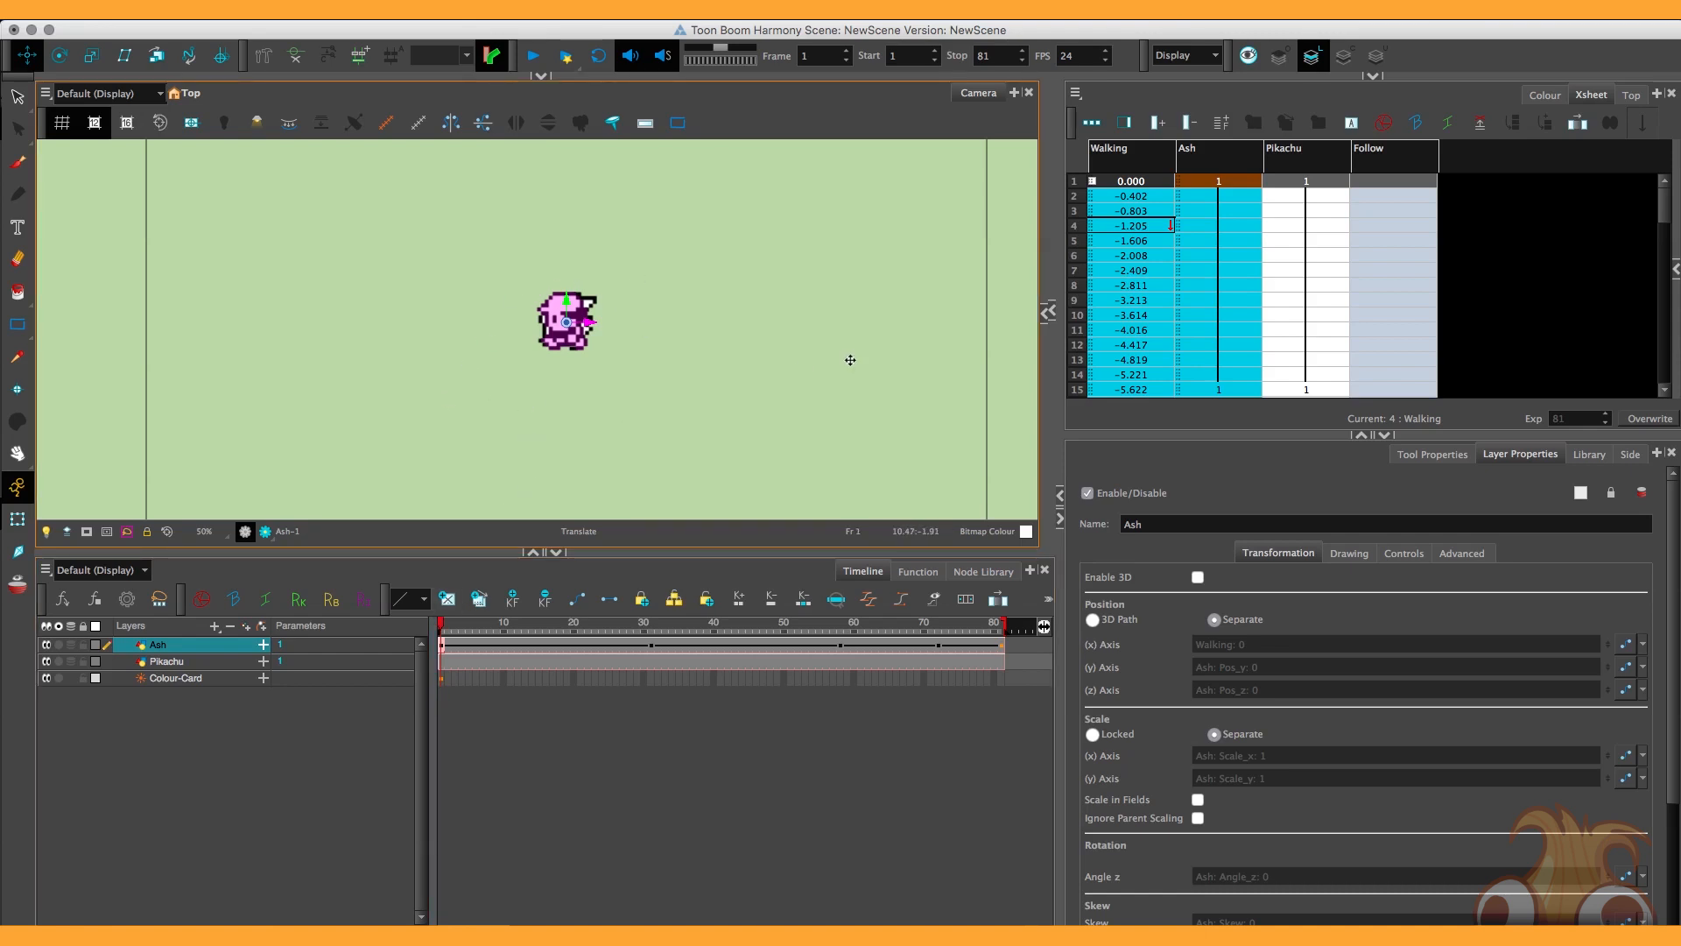
Link Pikachu's x-axis position to the Follow expression column.
left_click(1310, 155)
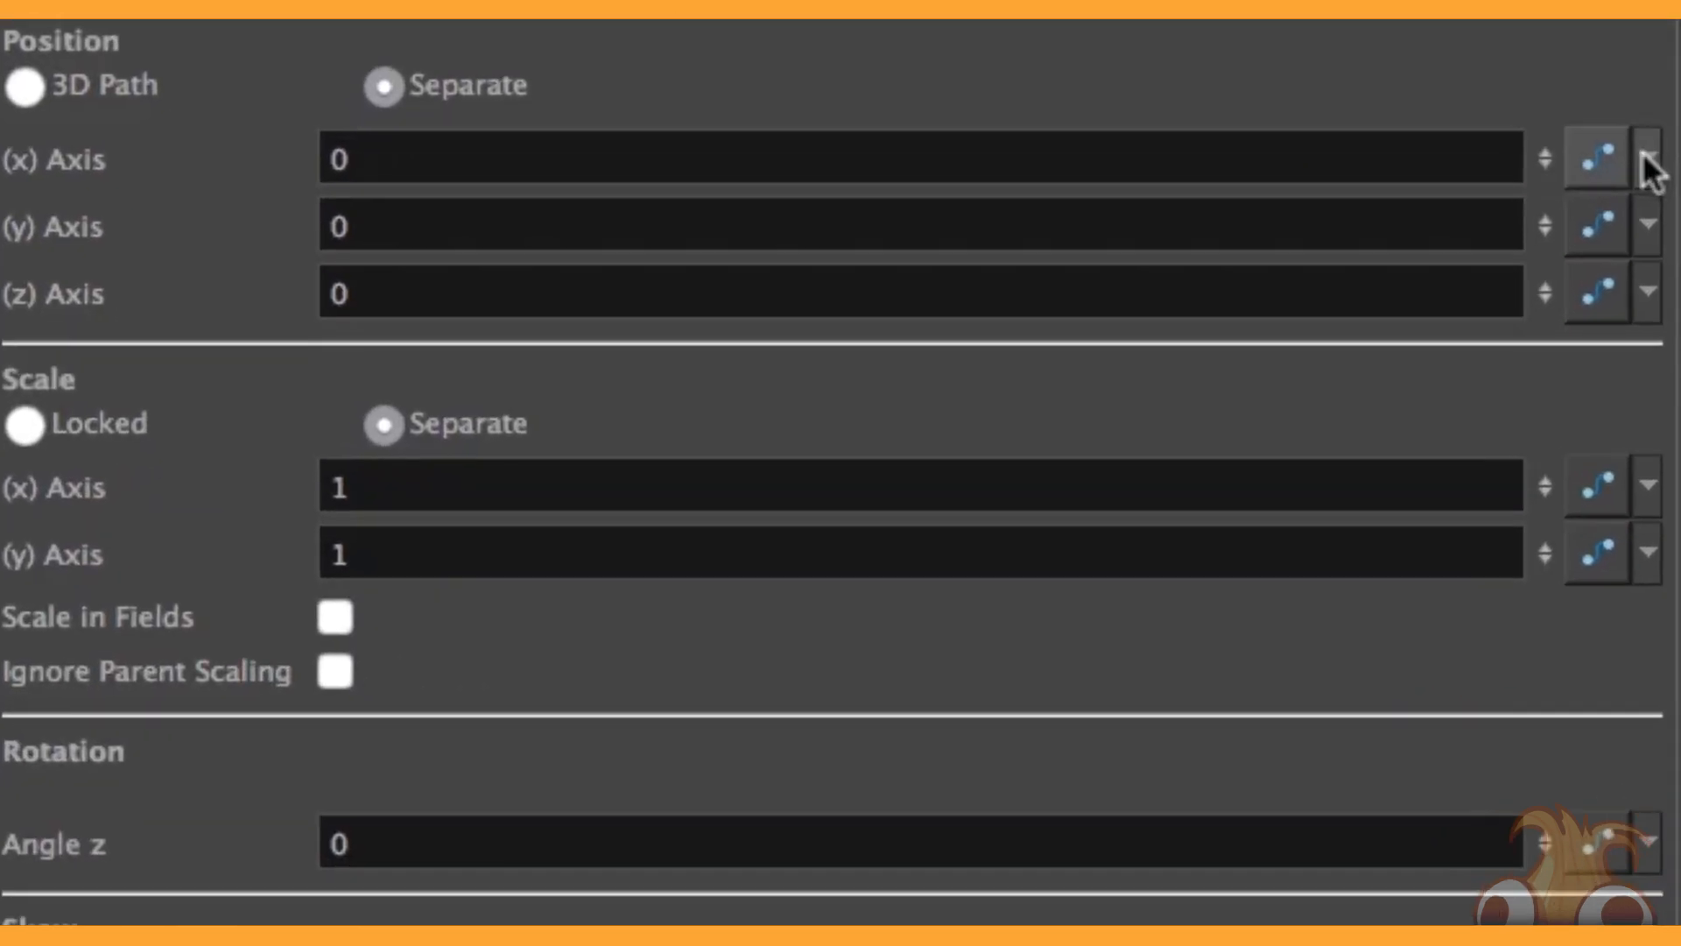
left_click(1618, 264)
mouse_move(1488, 488)
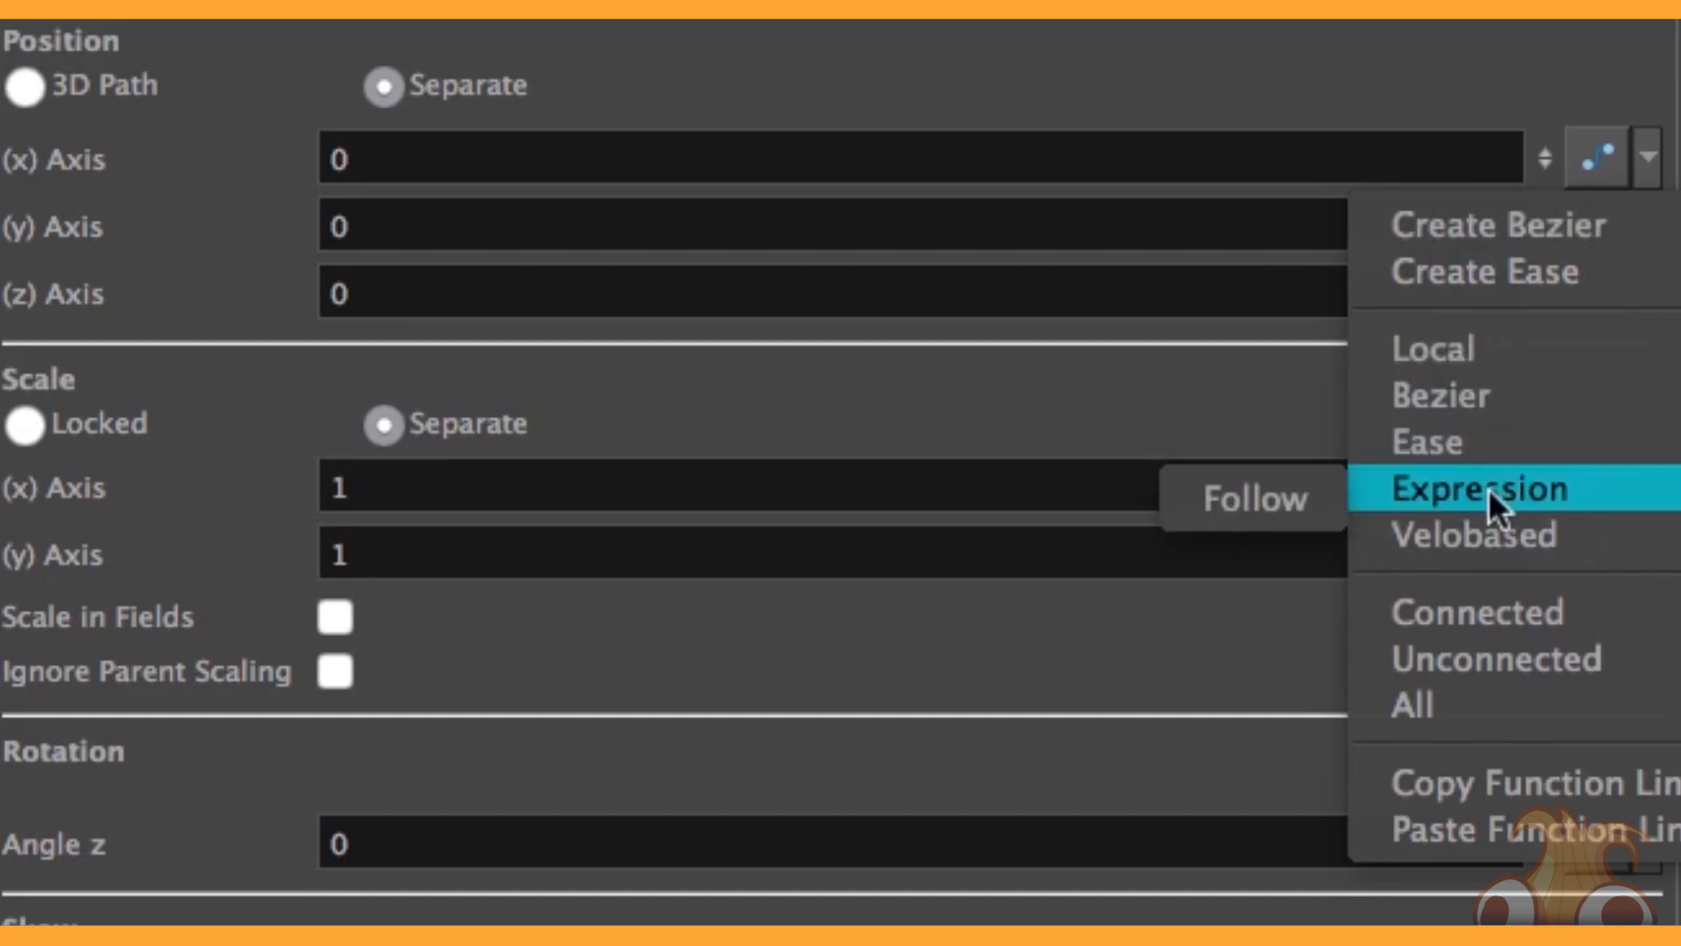
left_click(1292, 490)
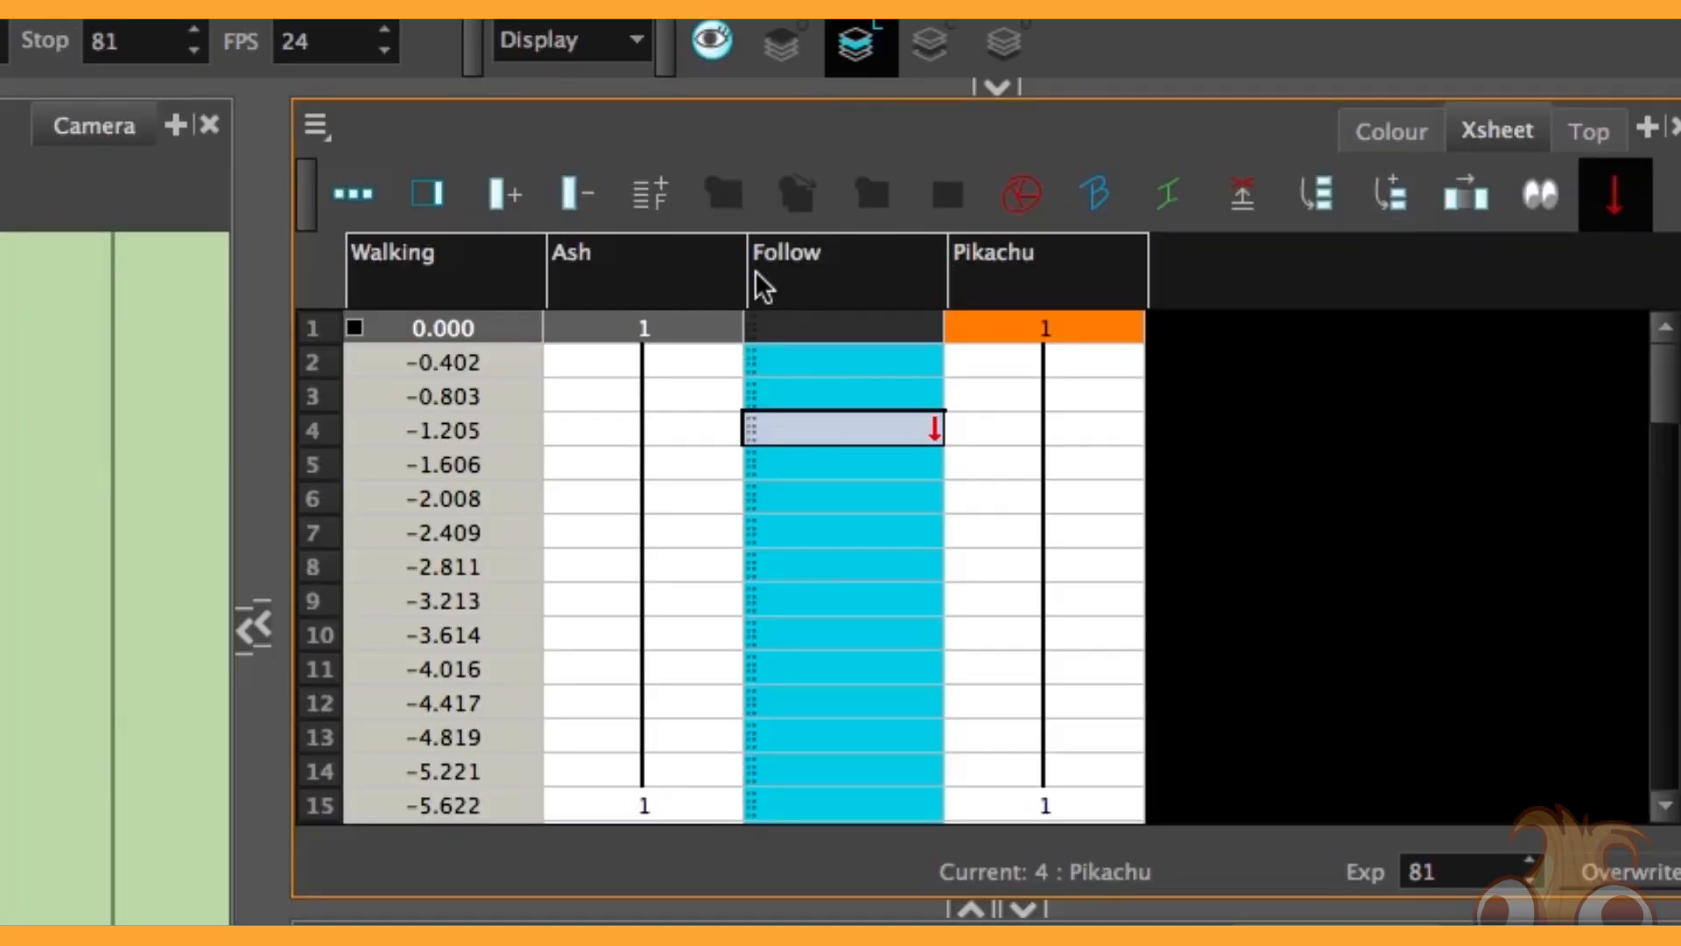
Open the Follow column's expression for editing and move its window clear of the characters.
left_click(809, 263)
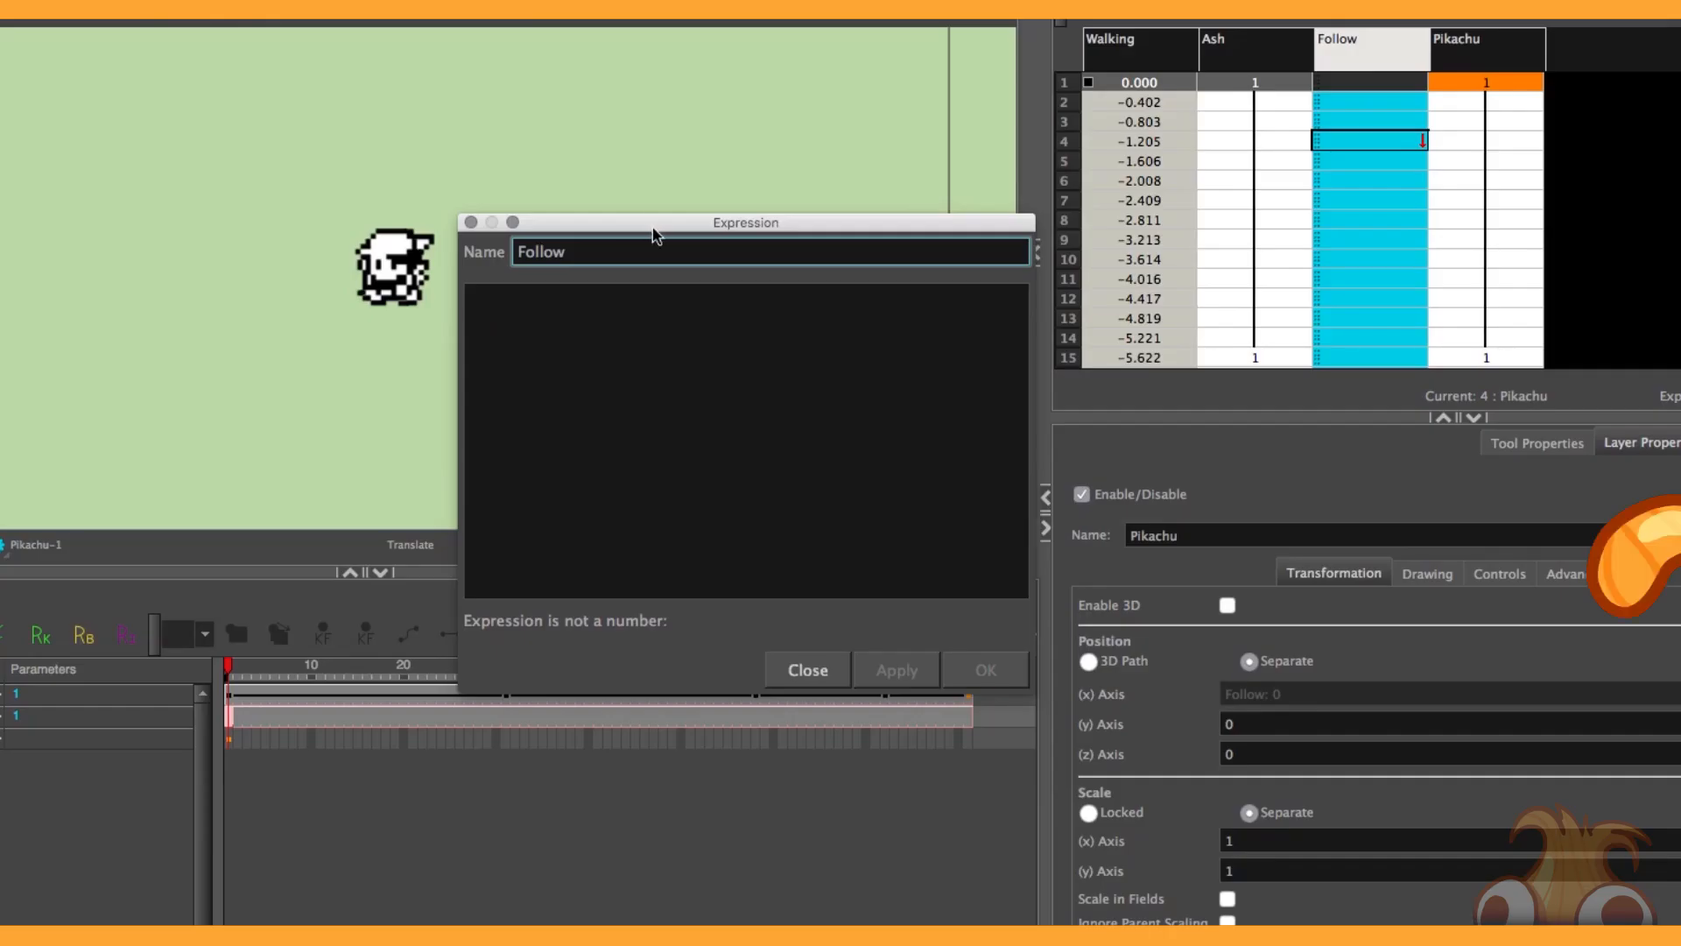
left_click_drag(653, 230, 295, 457)
left_click(368, 577)
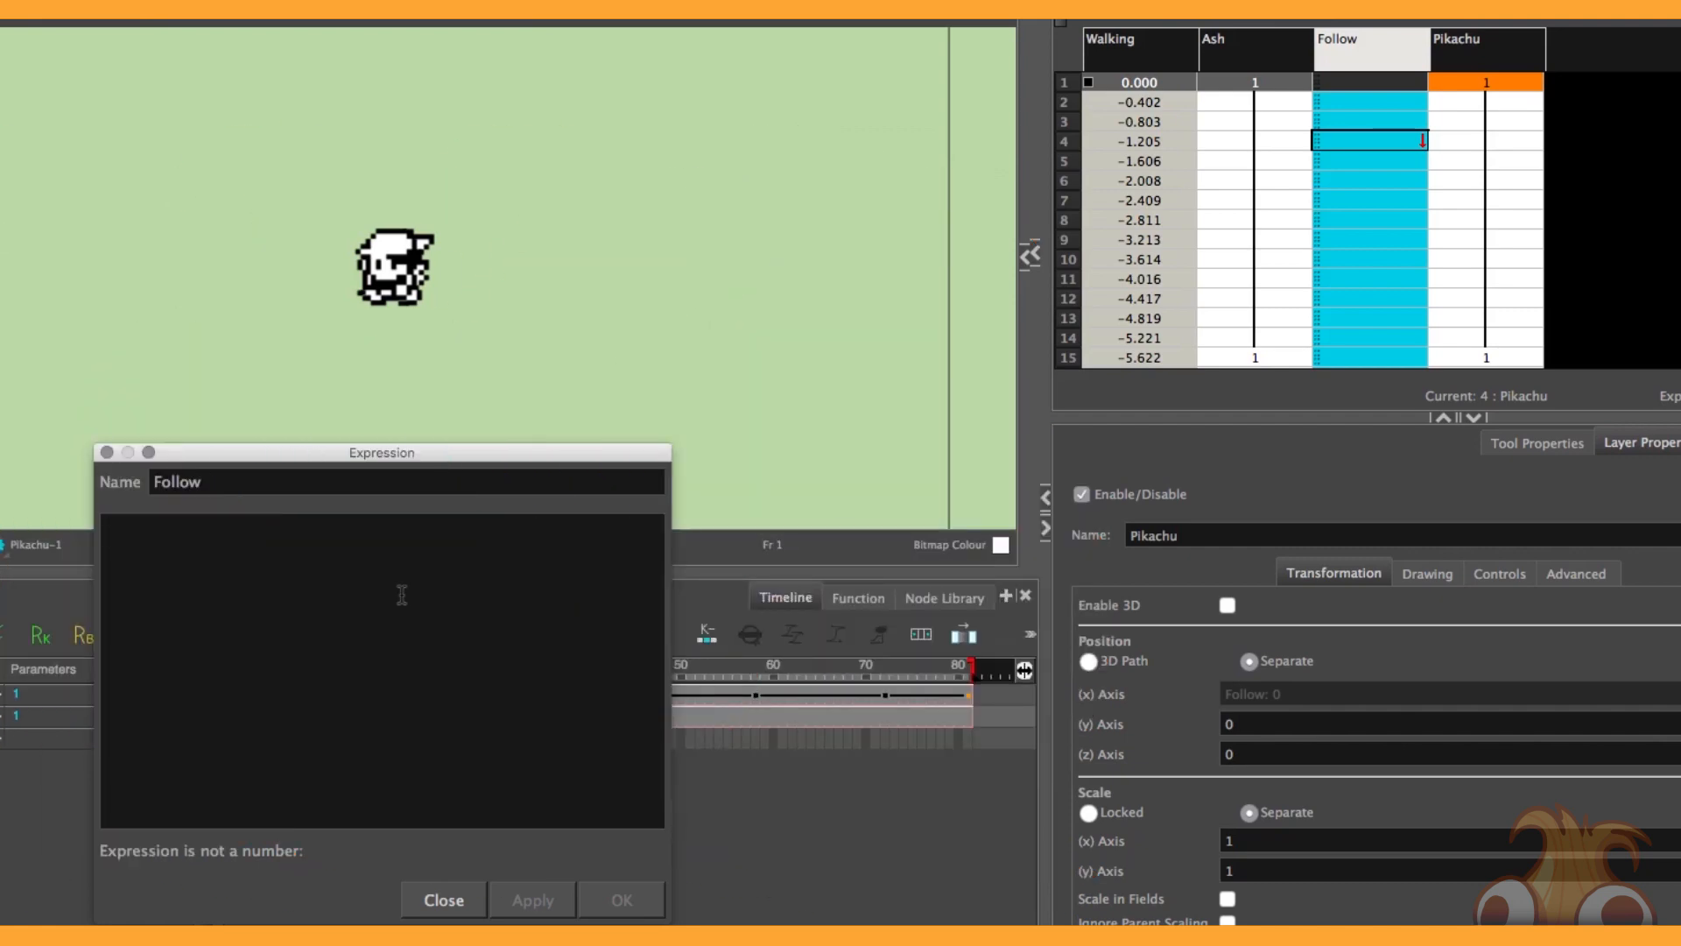
Set the Follow expression to 5, apply it, and check the column's values across the frames.
type("5")
left_click(536, 900)
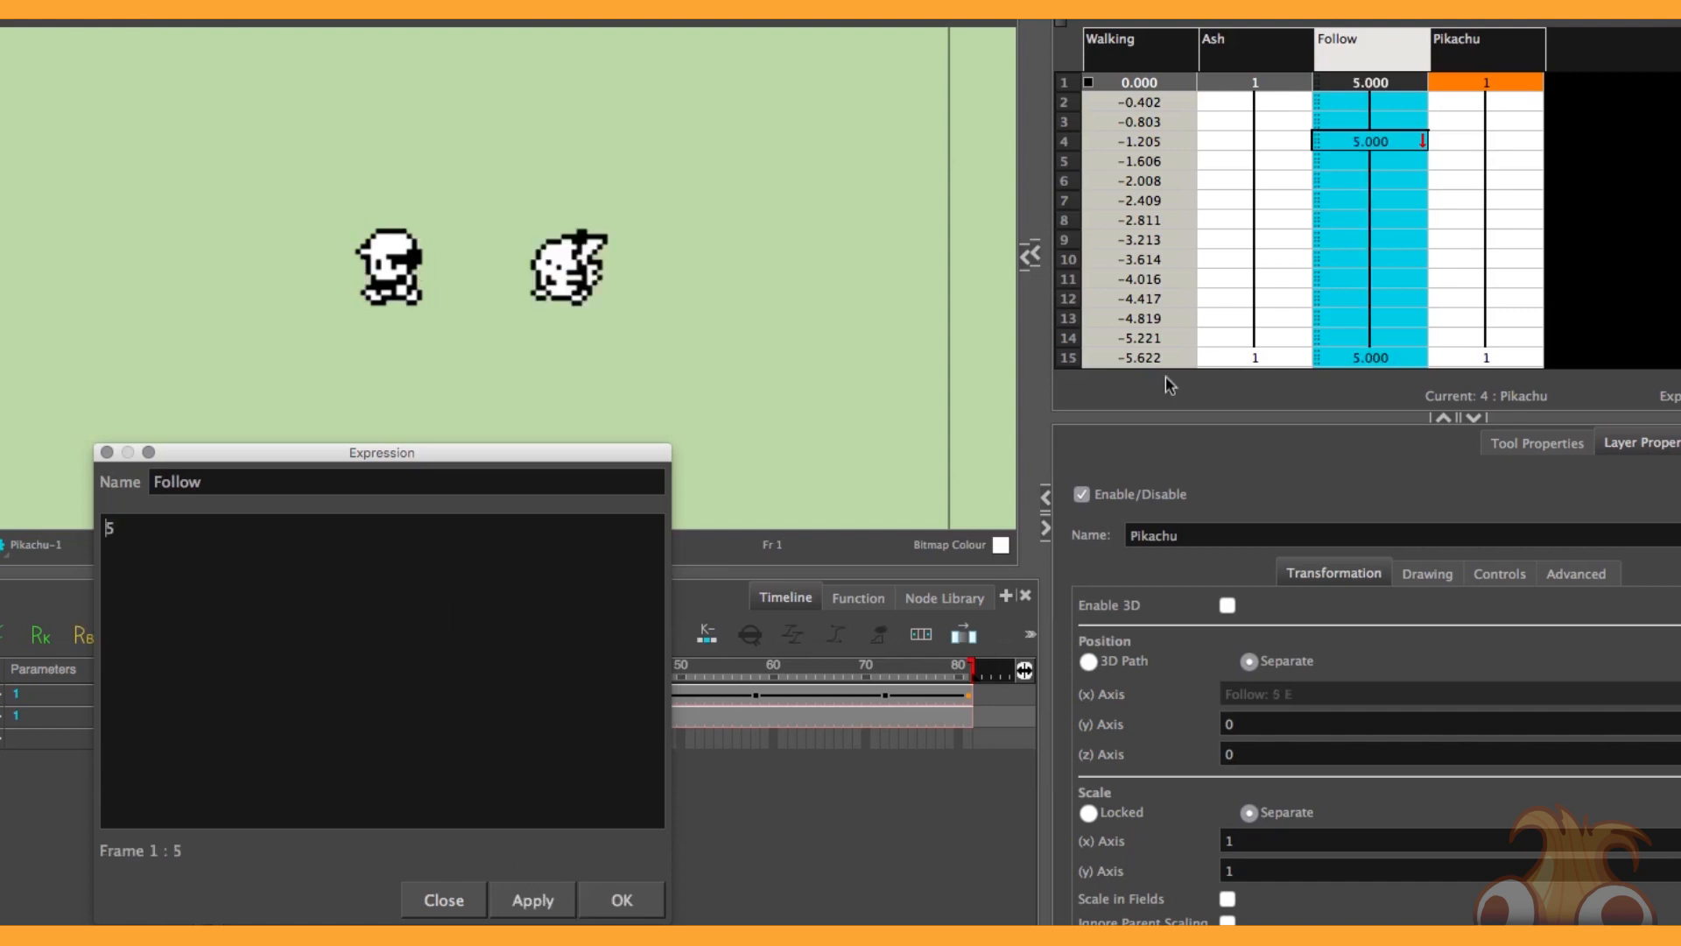
scroll(1383, 171, "down", 4)
scroll(1383, 171, "up", 4)
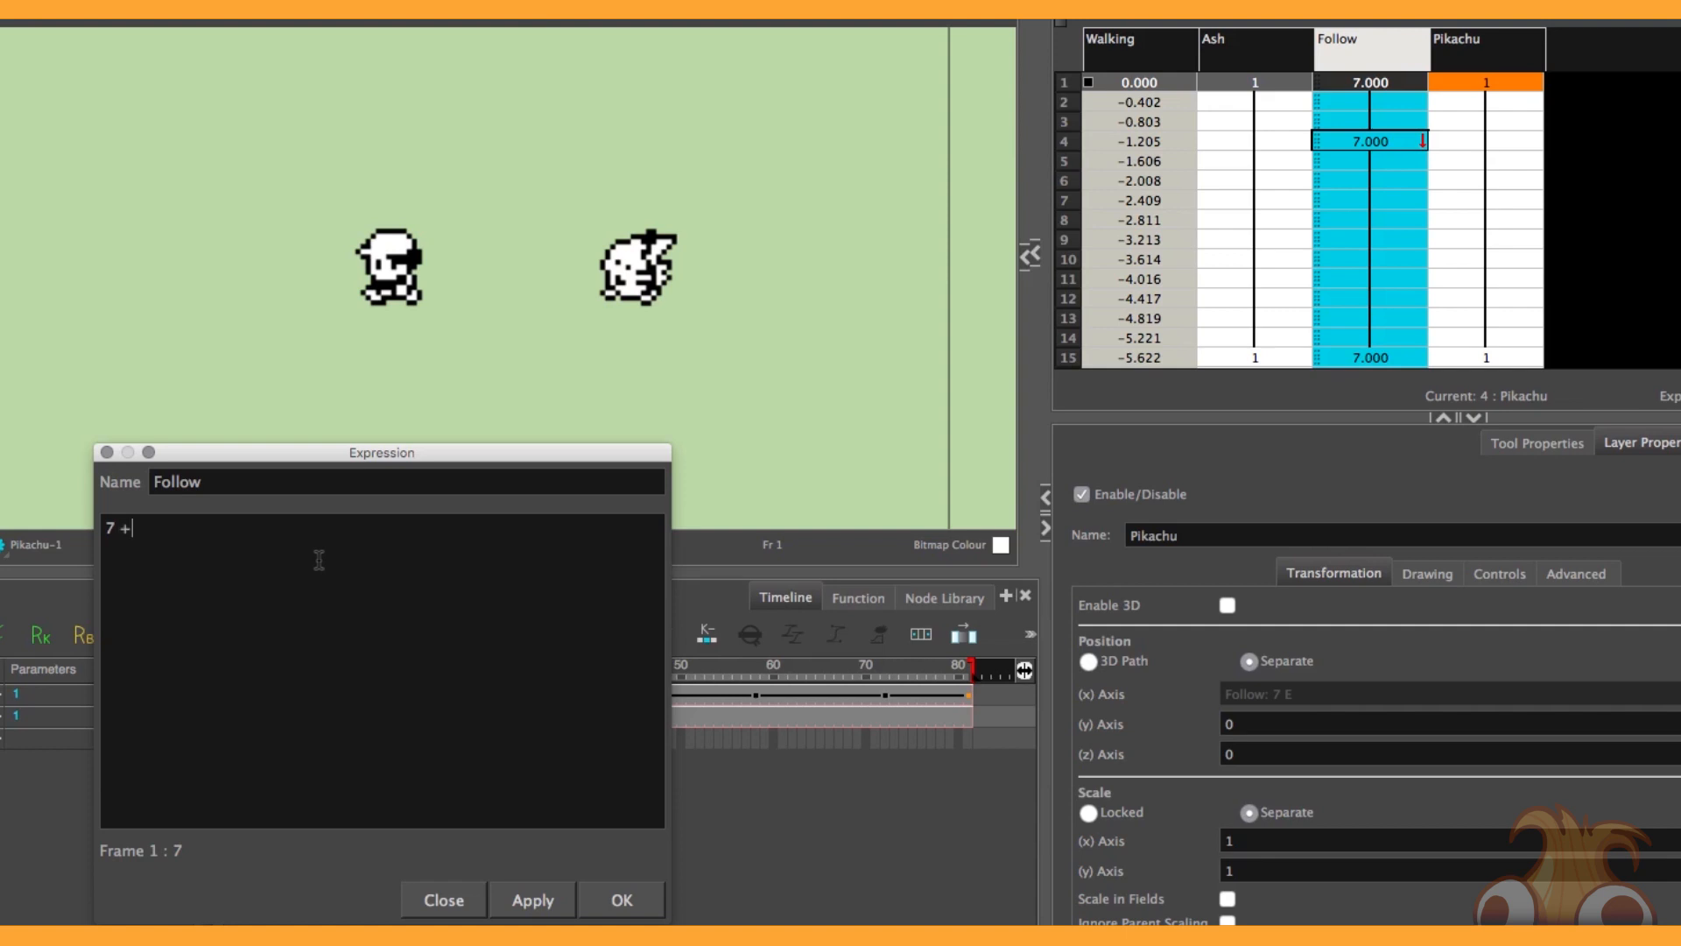
Set the Follow expression to 7 +5, apply it, and check the column's values across the frames.
left_click(529, 899)
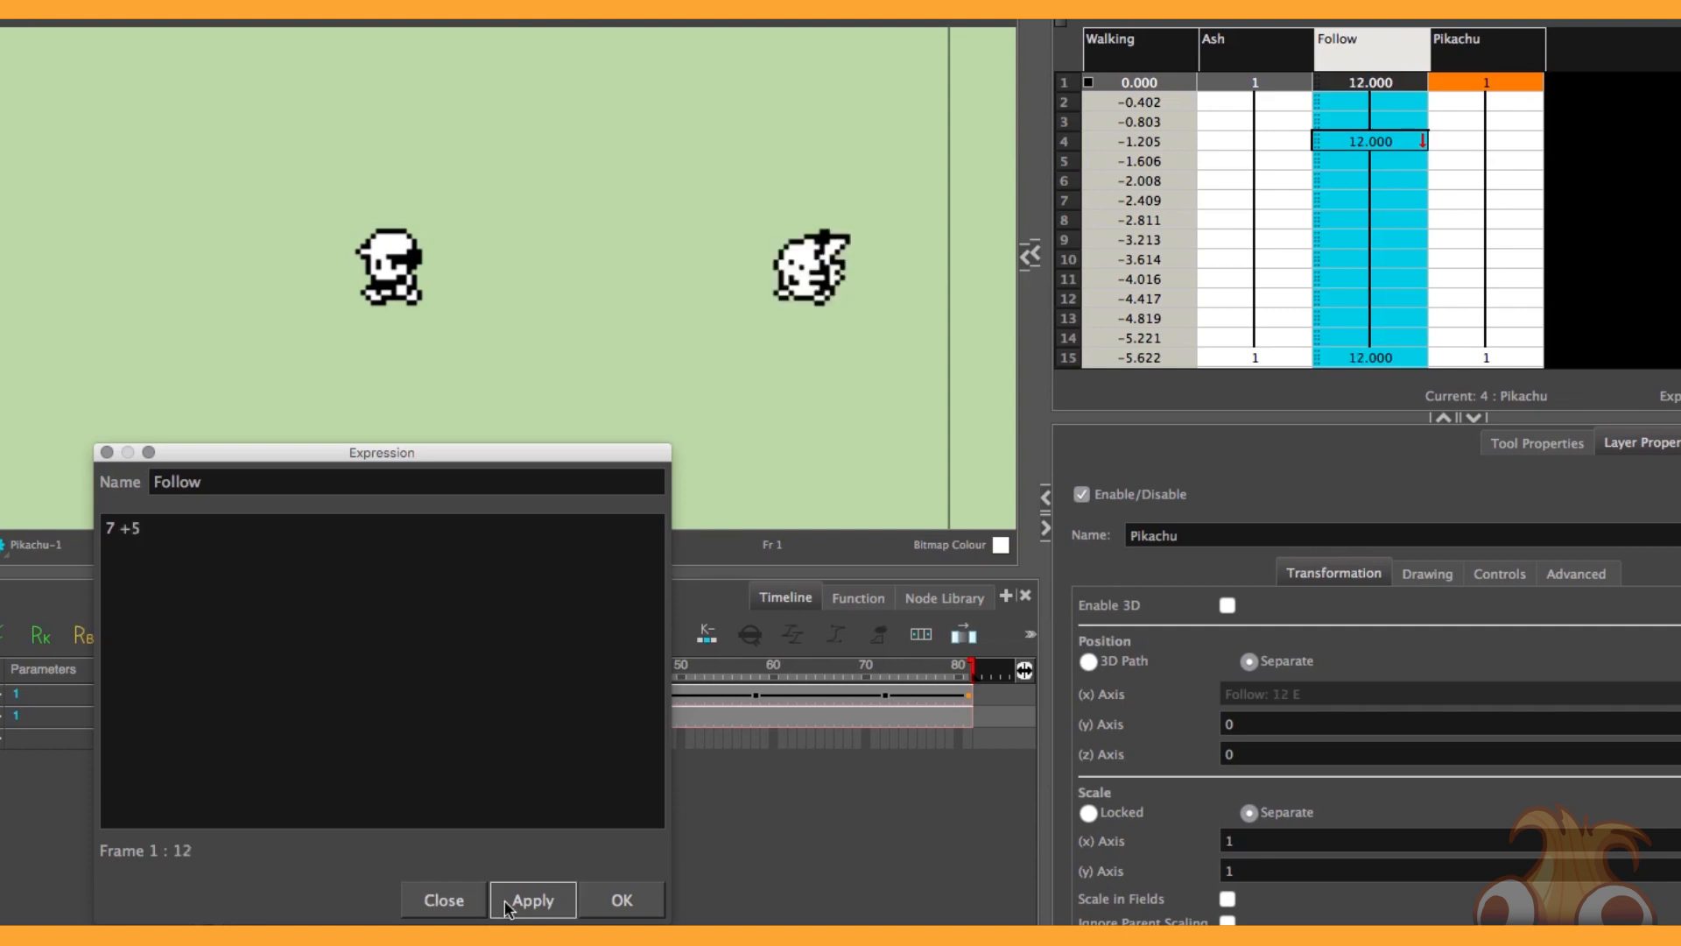
scroll(1392, 114, "down", 5)
scroll(1401, 131, "up", 5)
Replace the Follow expression with value ("Walking", currentFrame) and apply it.
left_click_drag(197, 536, 71, 500)
key("BackSpace")
left_click(748, 880)
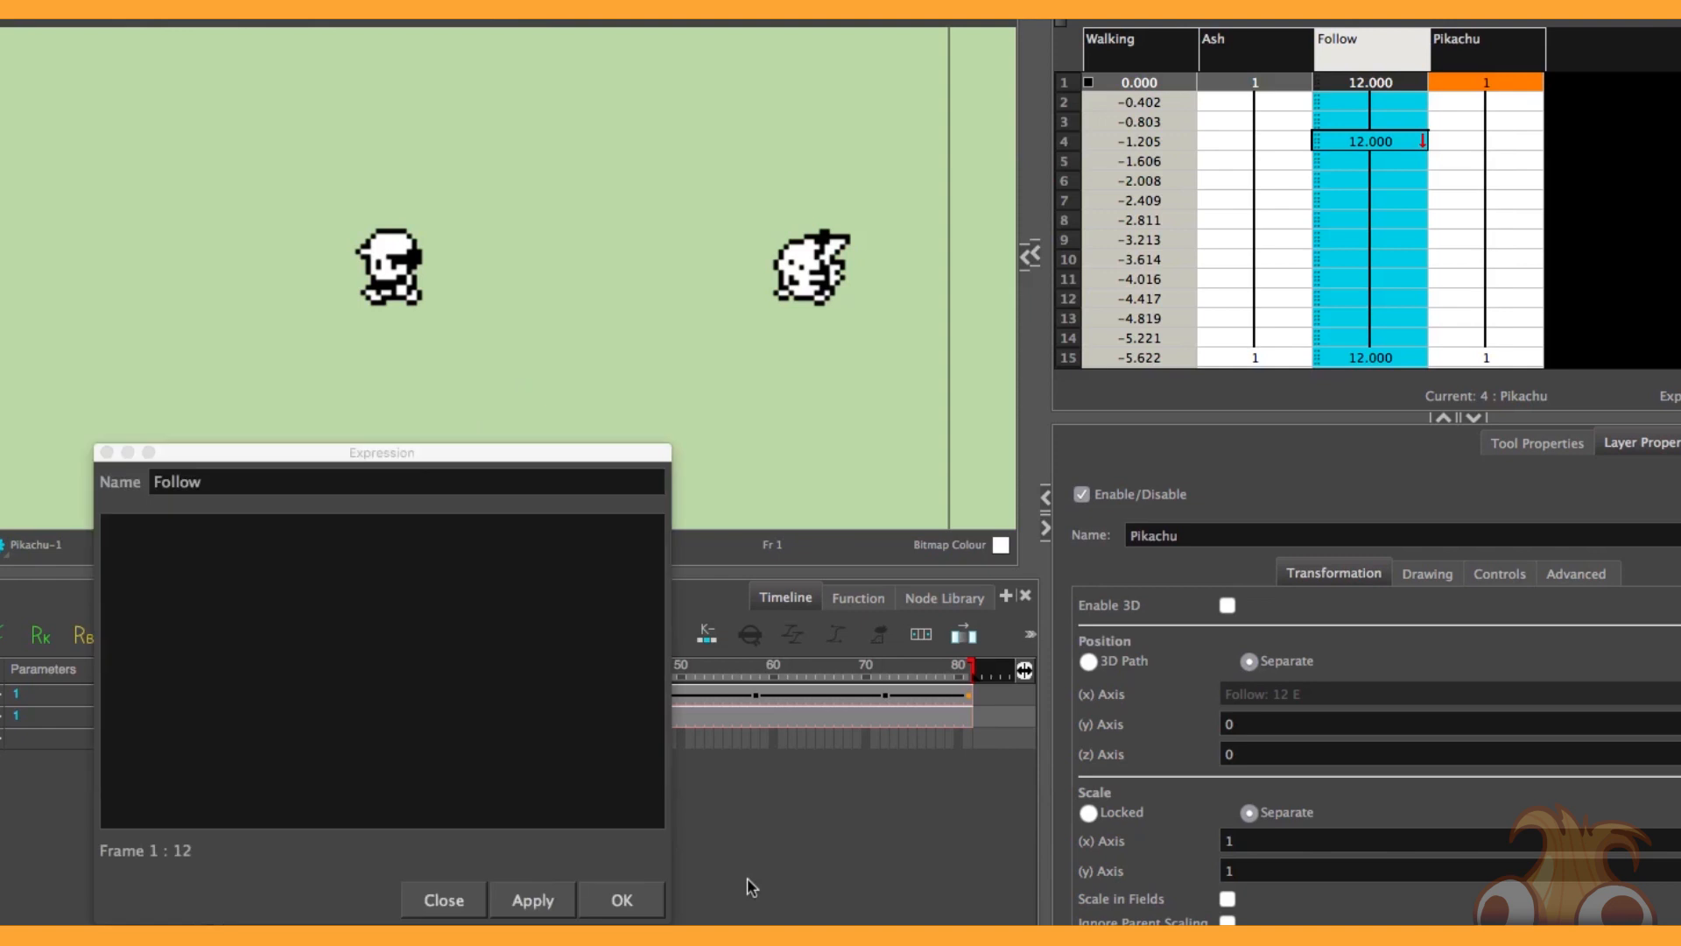
left_click(436, 696)
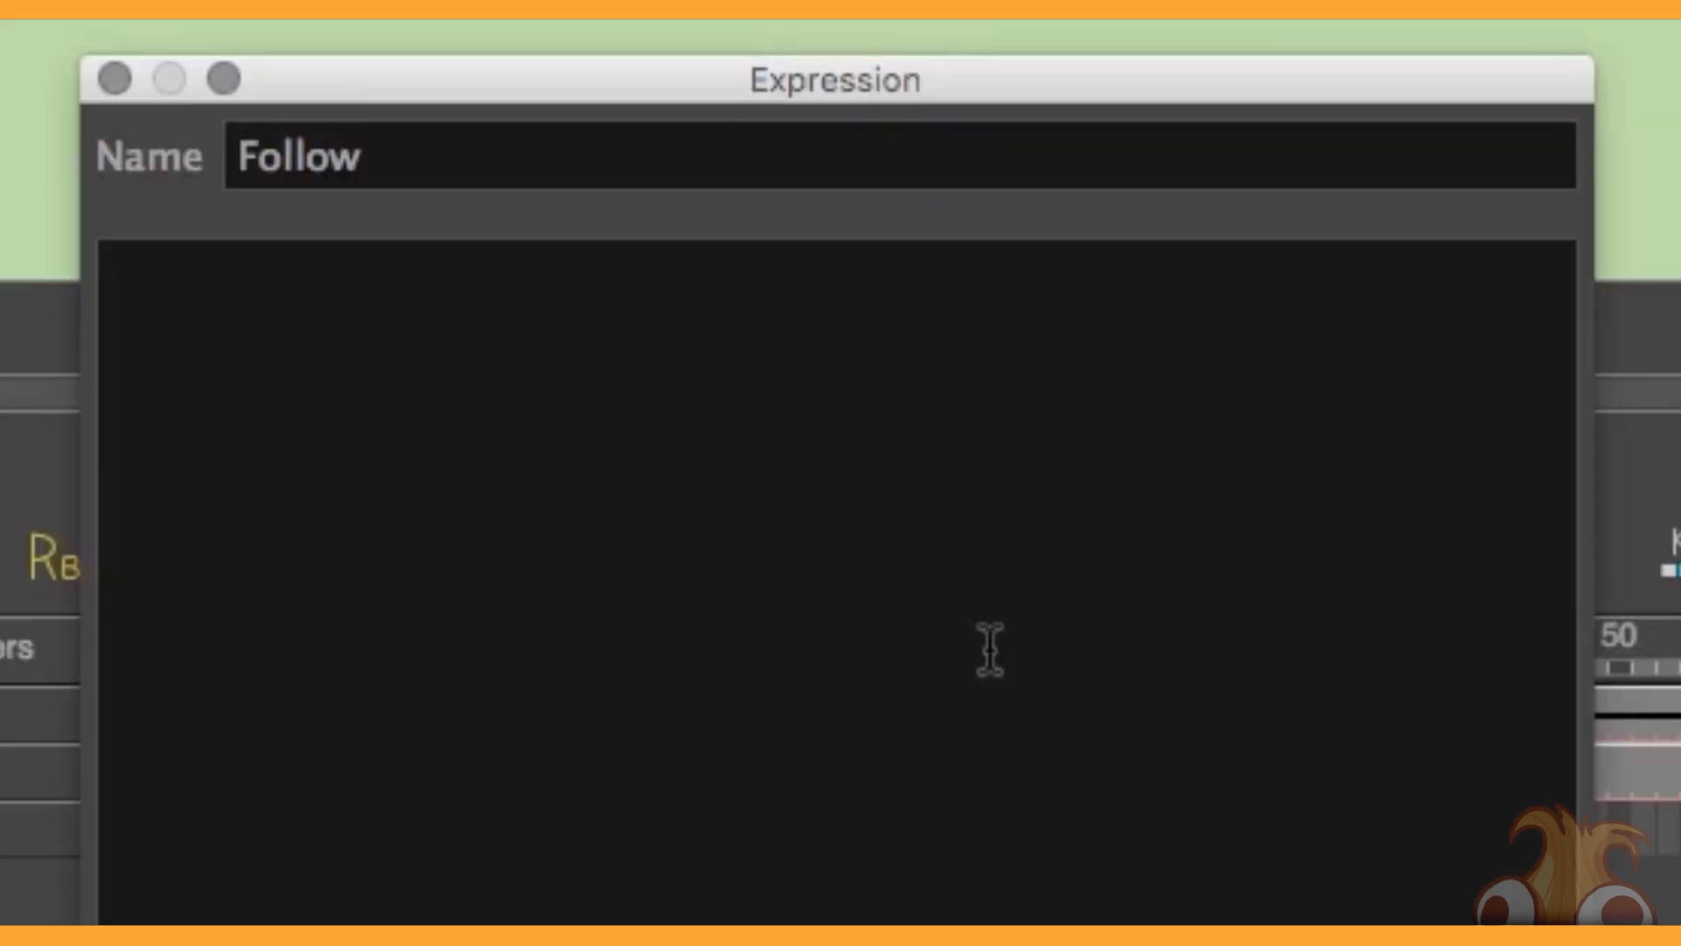
type("value")
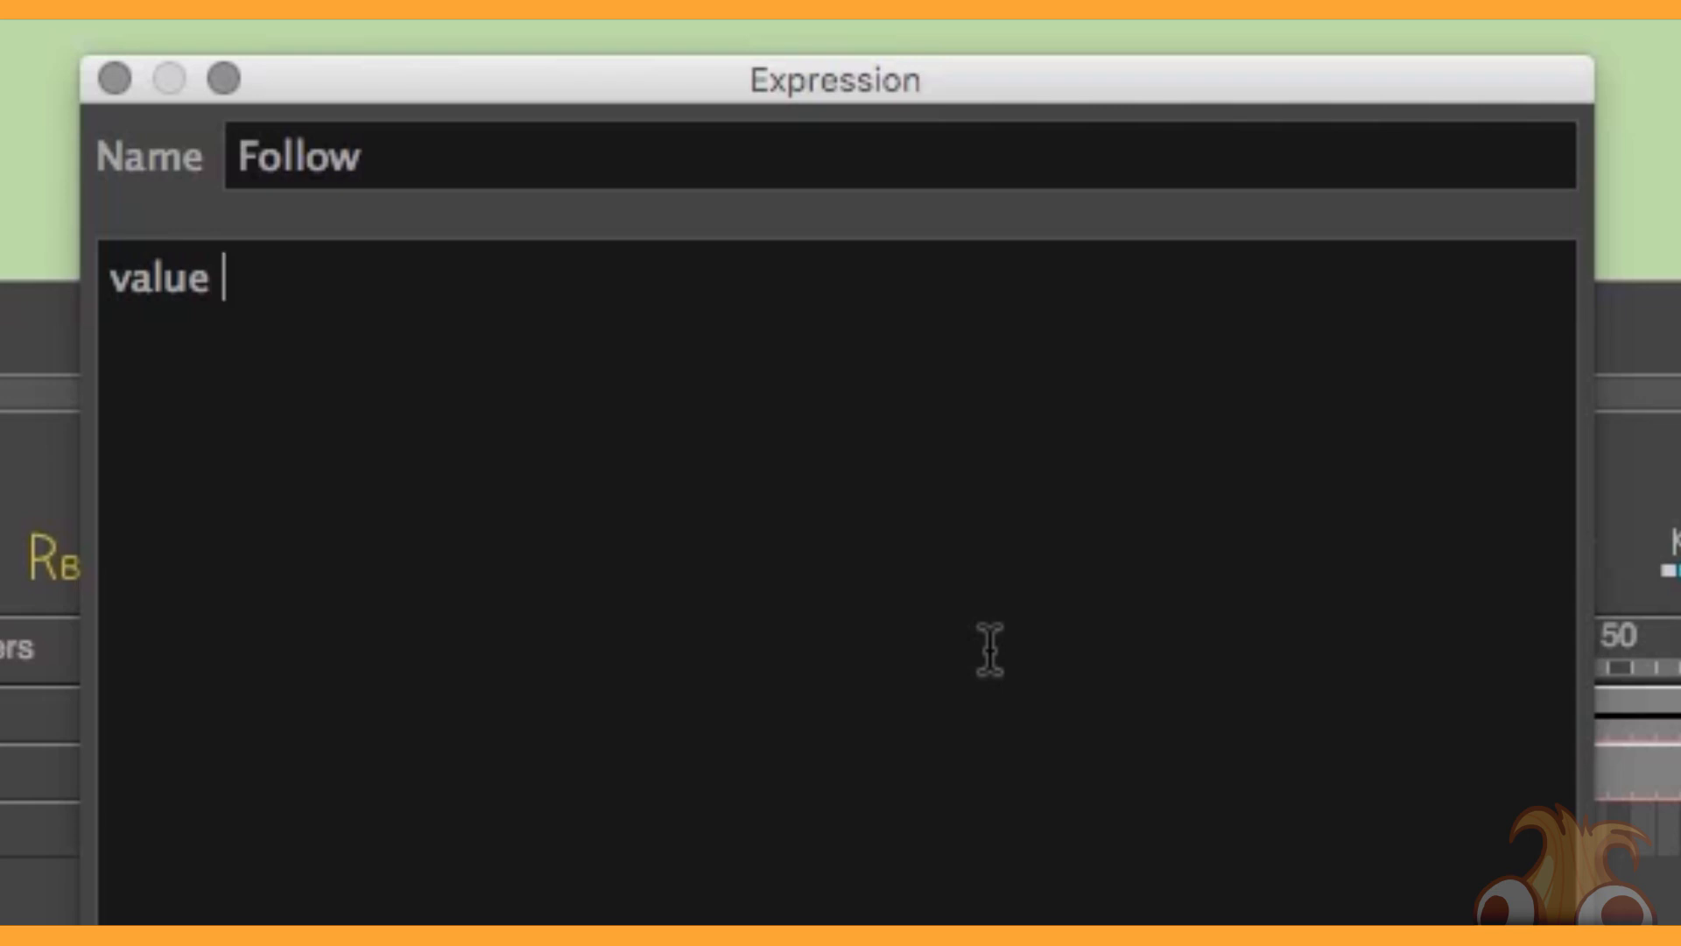
type(" ()")
type("\"\"")
type("Walkinfg")
key("BackSpace")
key("BackSpace")
type("g")
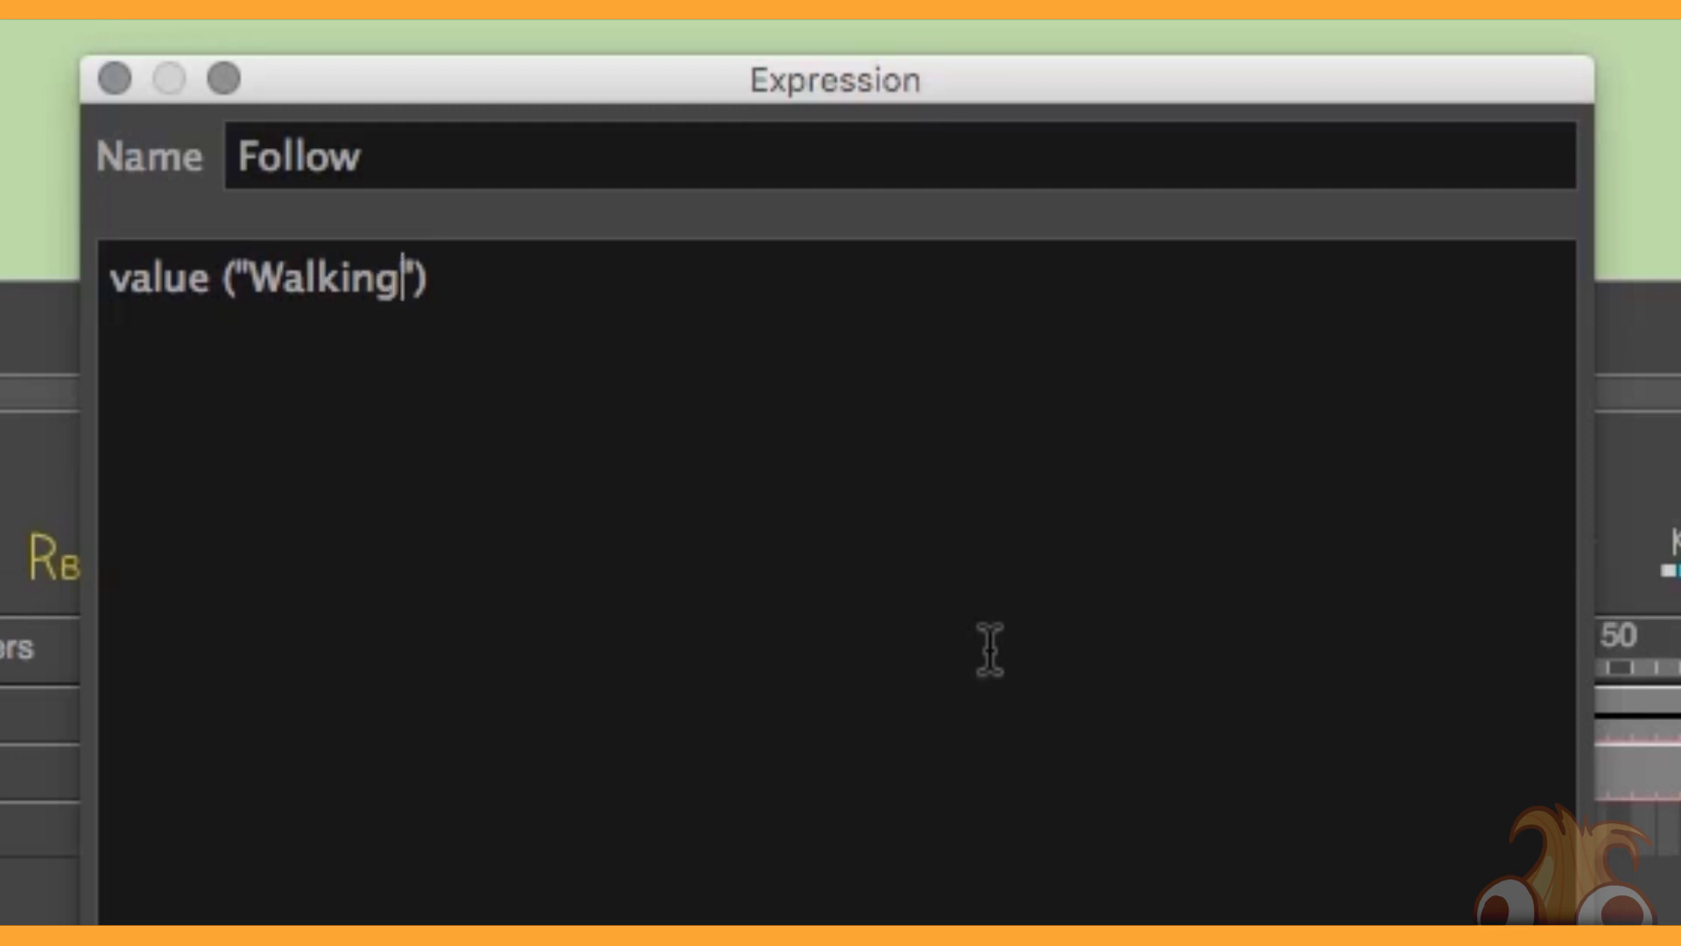
key("Right")
type(", currentFrame")
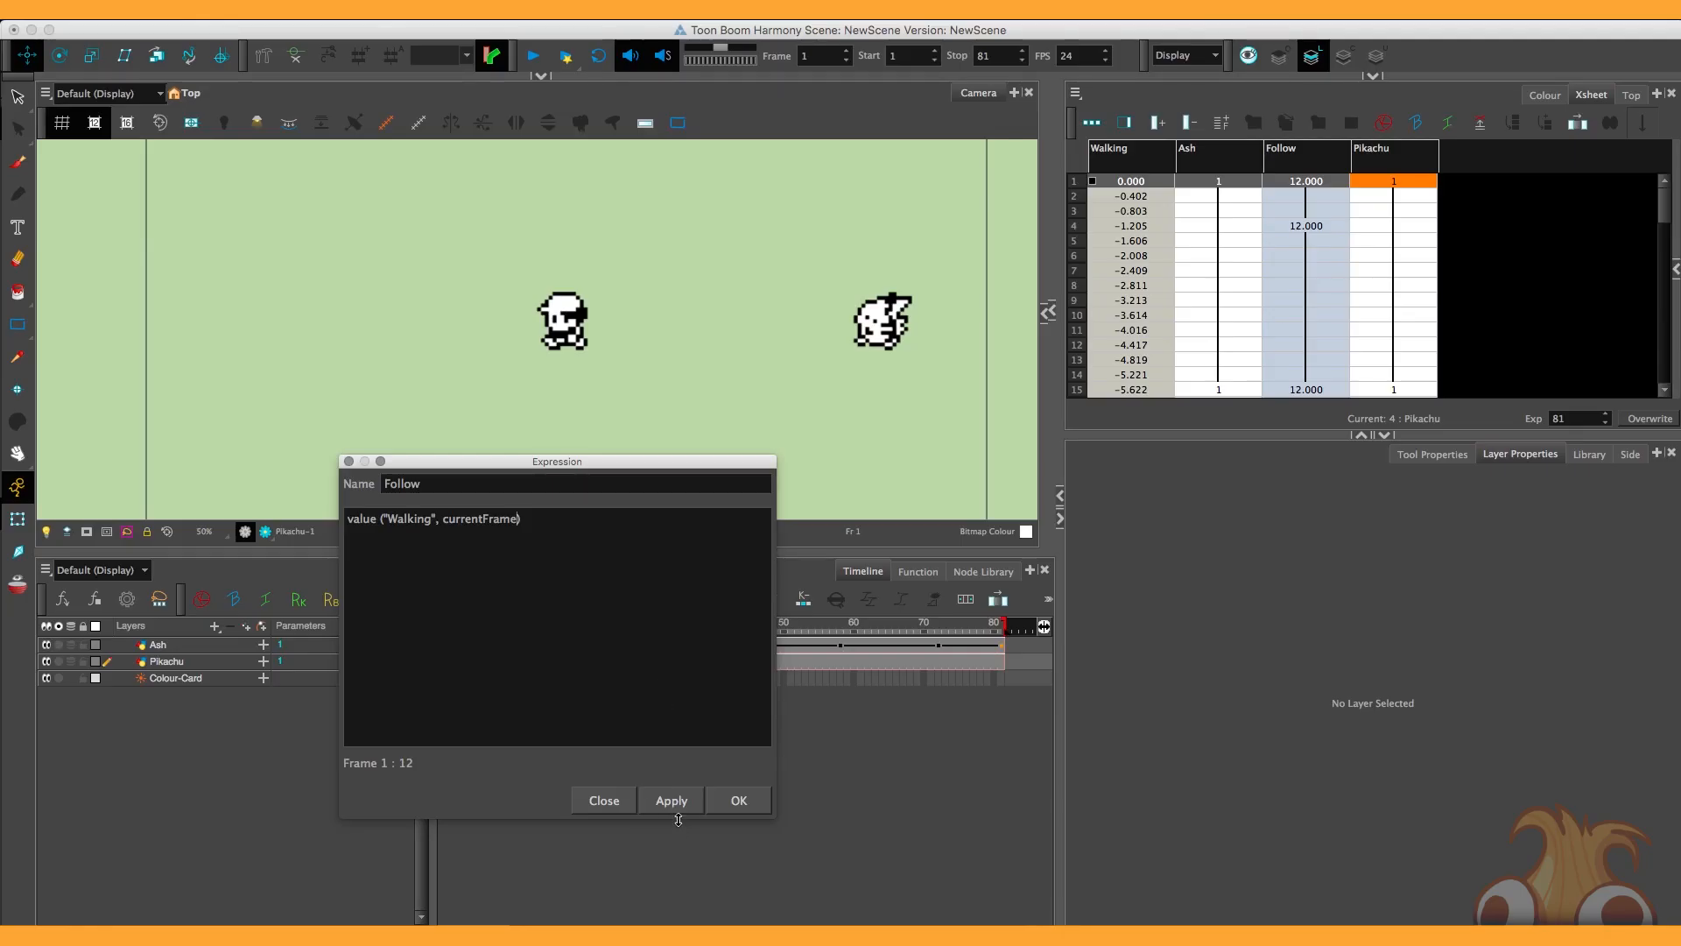
left_click(659, 804)
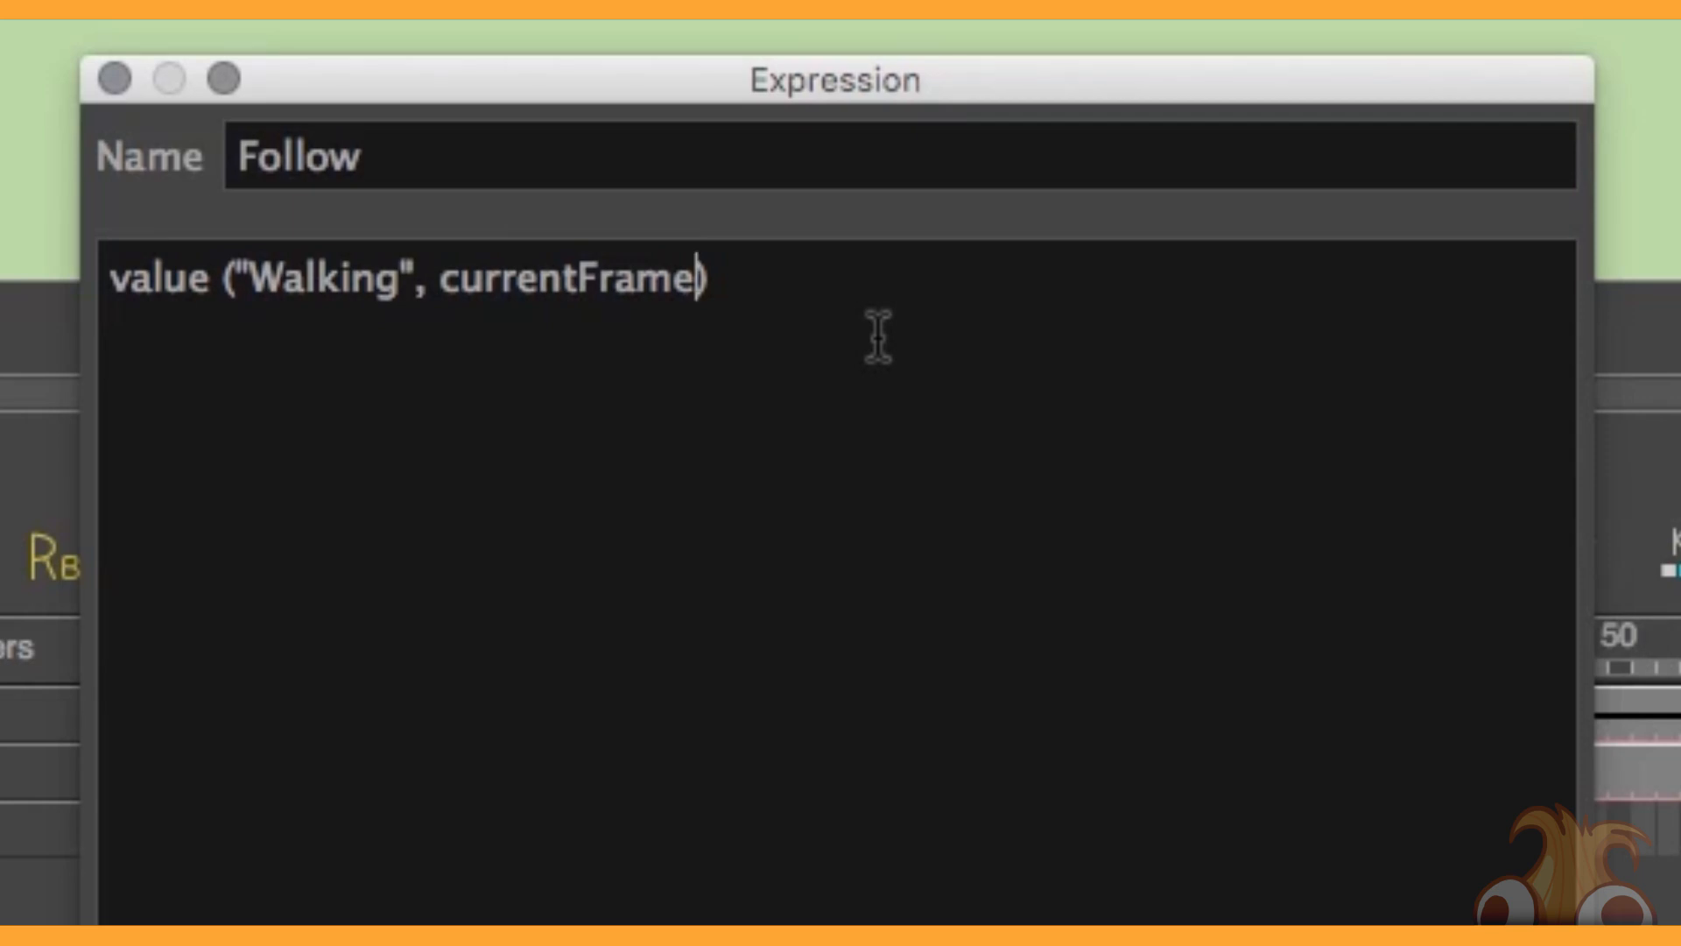
Offset the Follow expression by five frames, making it value ("Walking", currentFrame - 5), and apply it.
type("- 5")
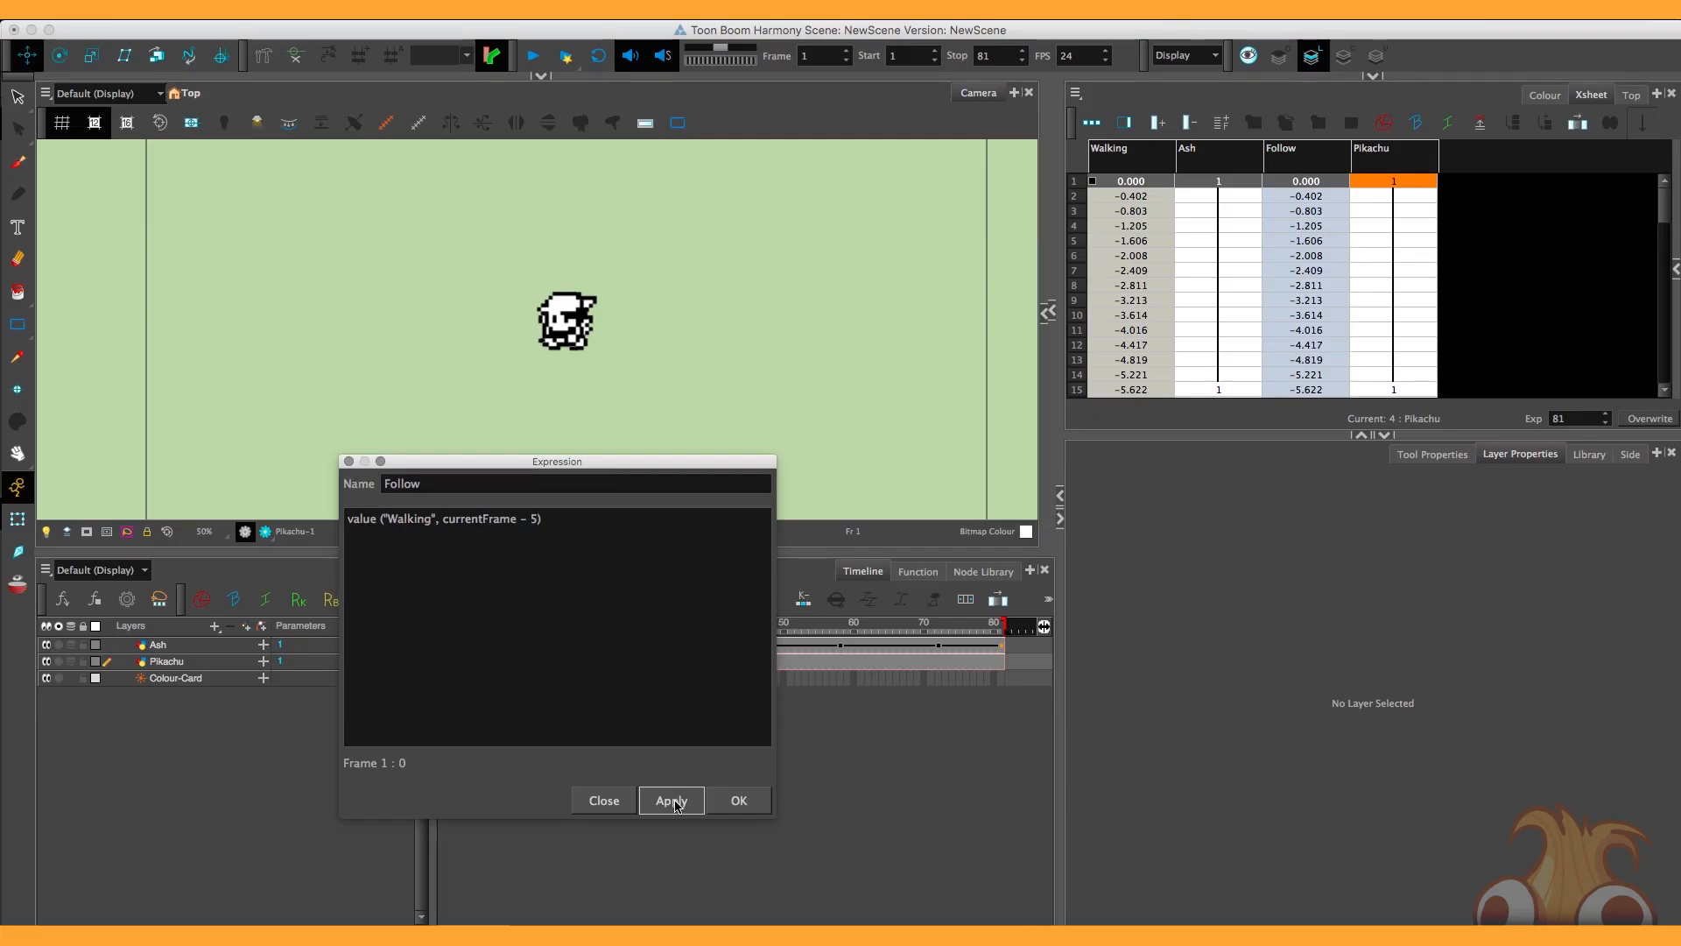
left_click(672, 800)
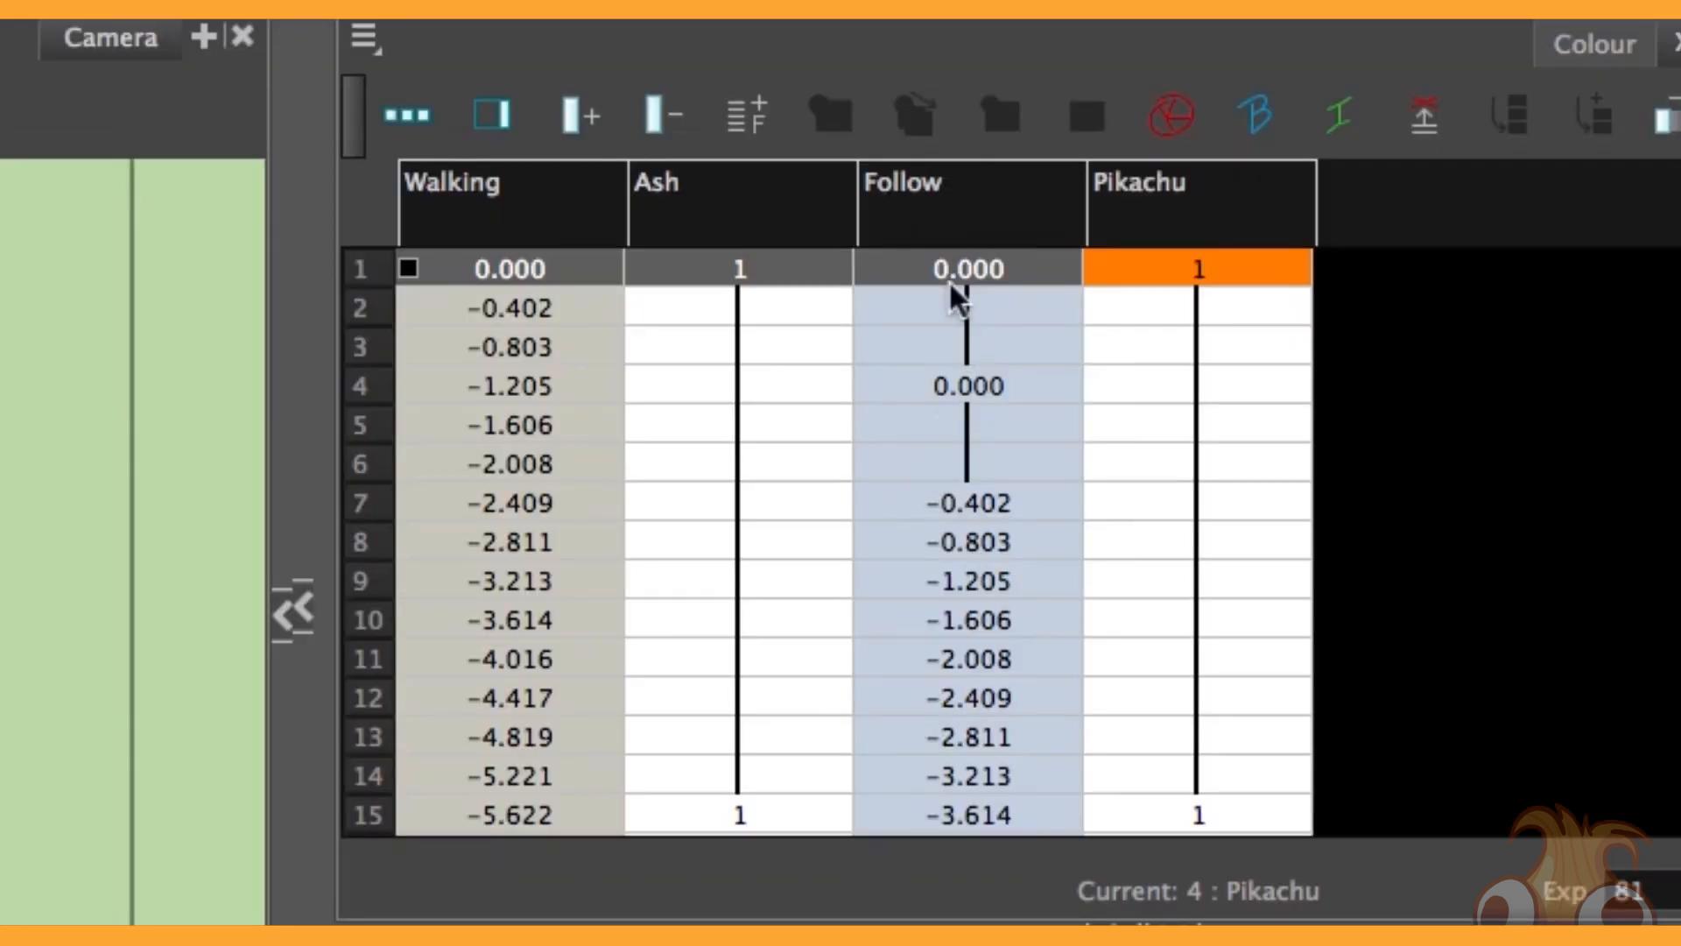
Compare the Follow column's values at frames 6 to 8 with the Walking column's values at frames 2 and 3.
left_click(961, 473)
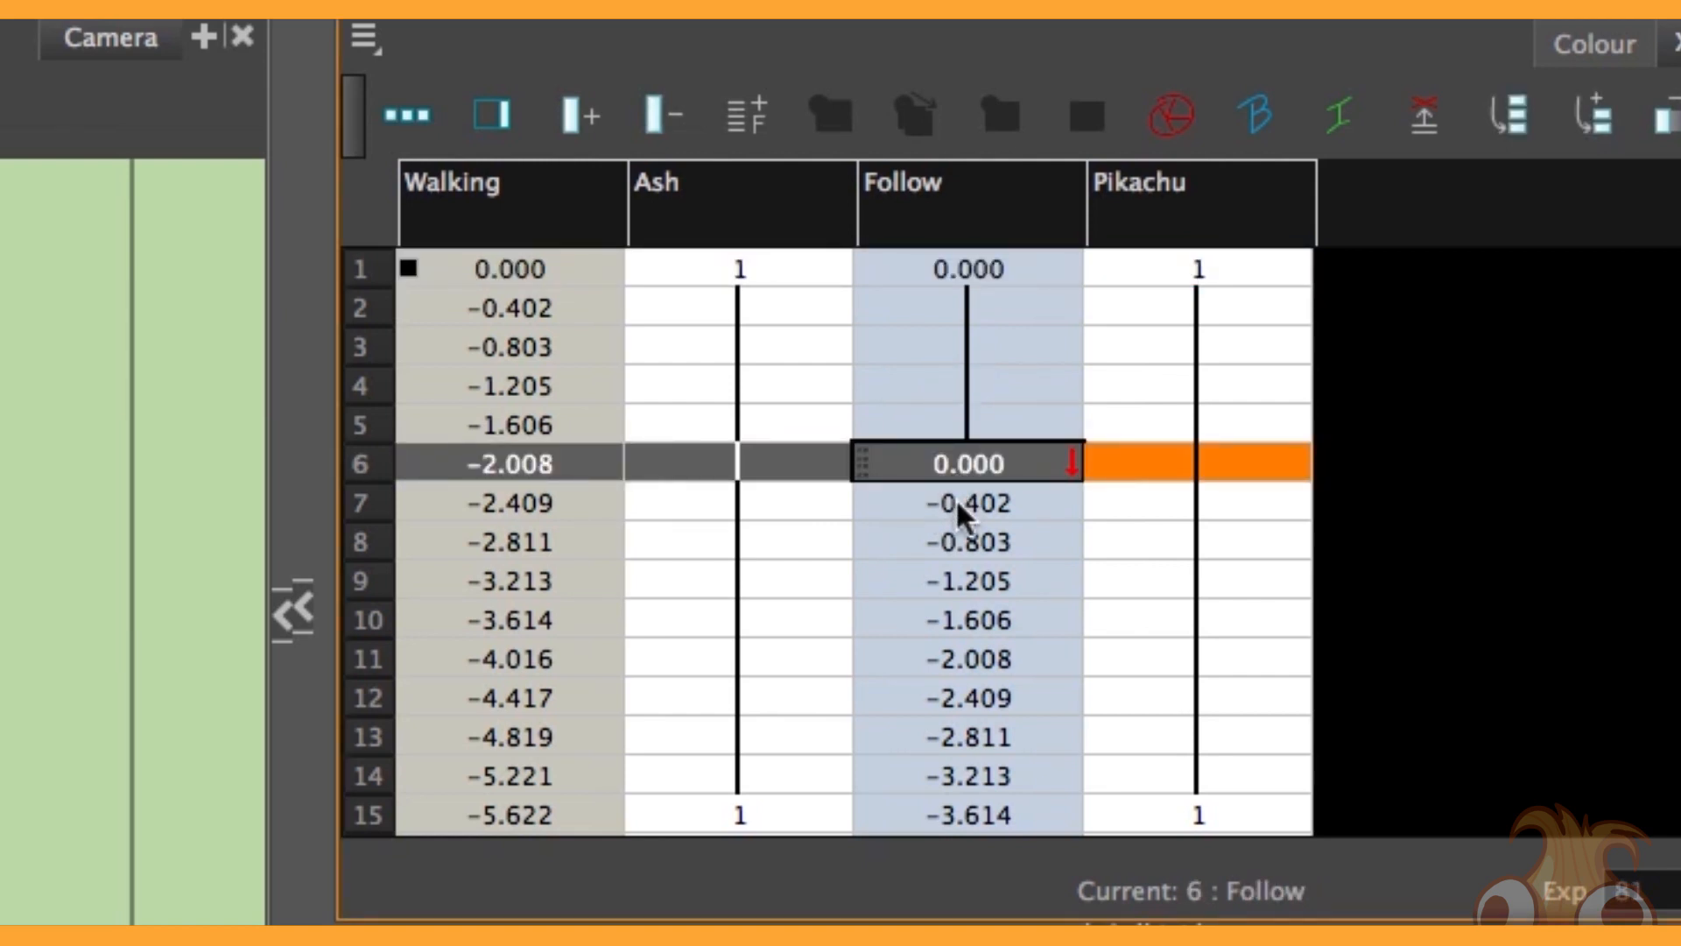
left_click(959, 512)
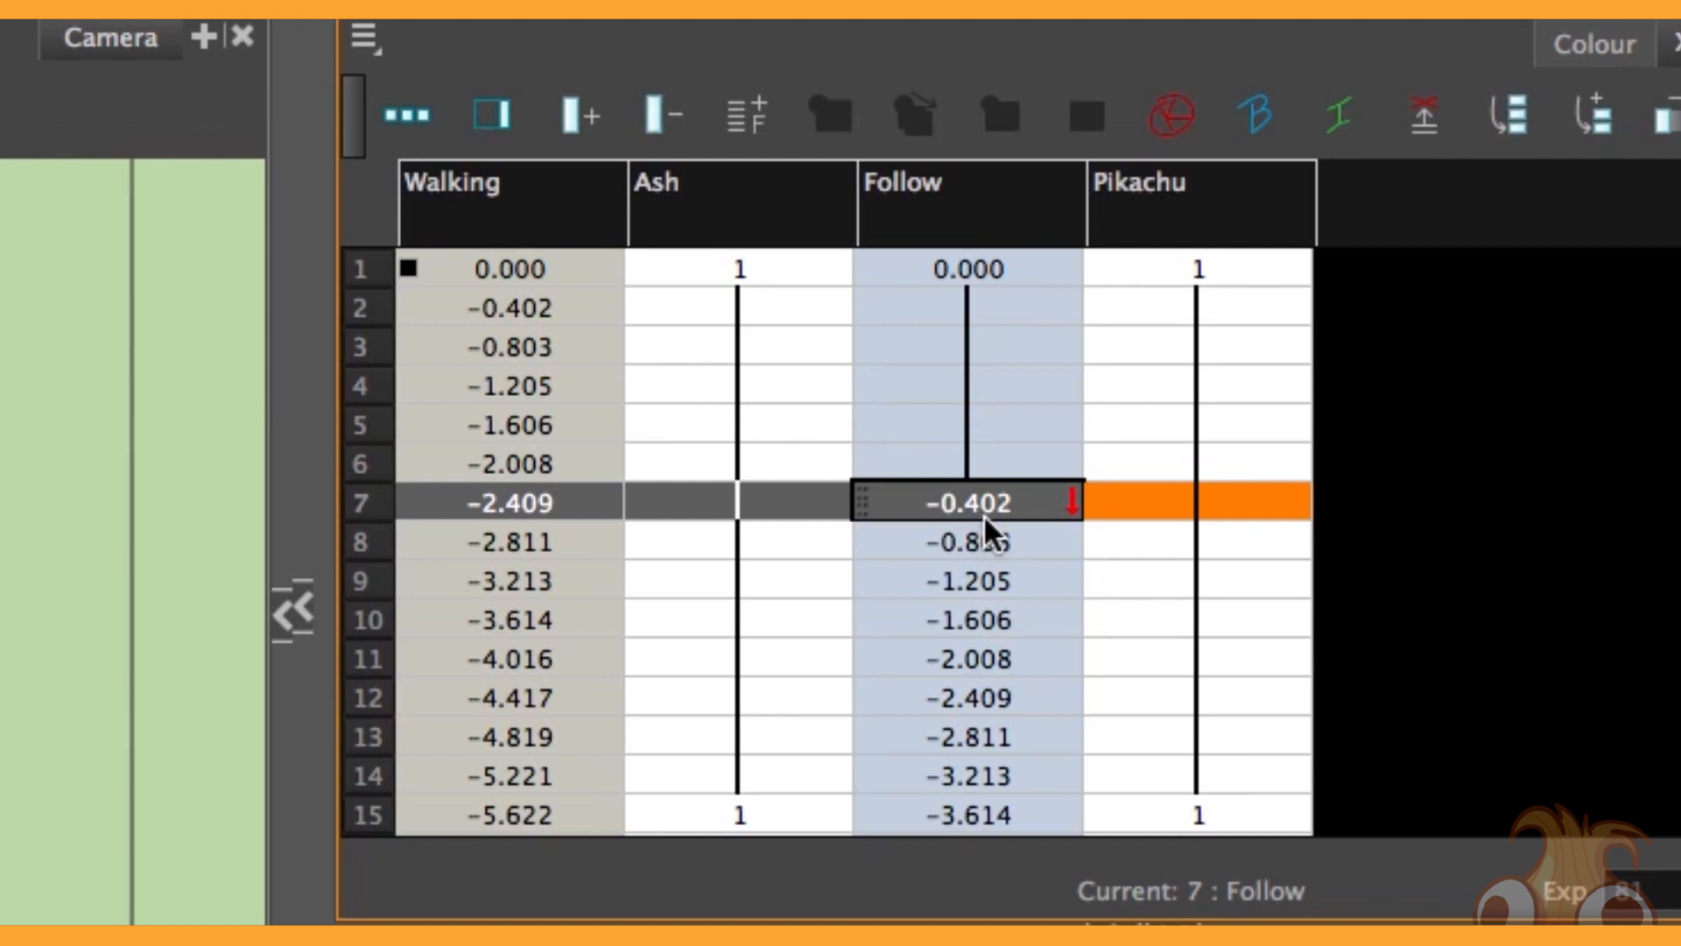
left_click(535, 324)
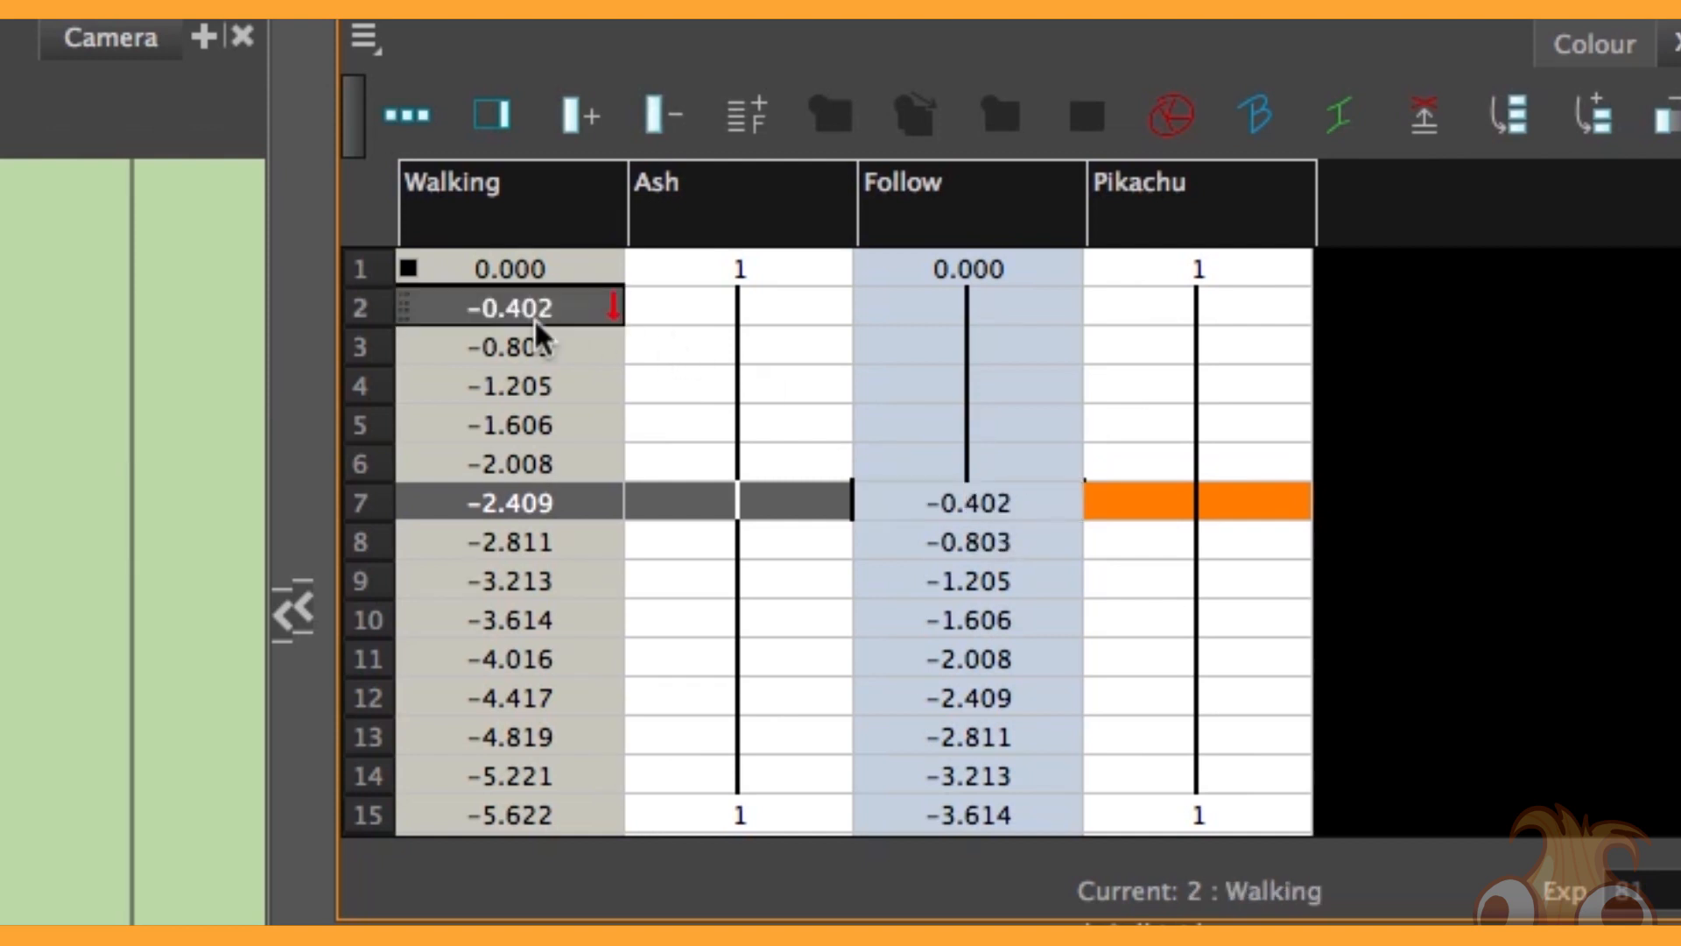
left_click(970, 547)
left_click(545, 359)
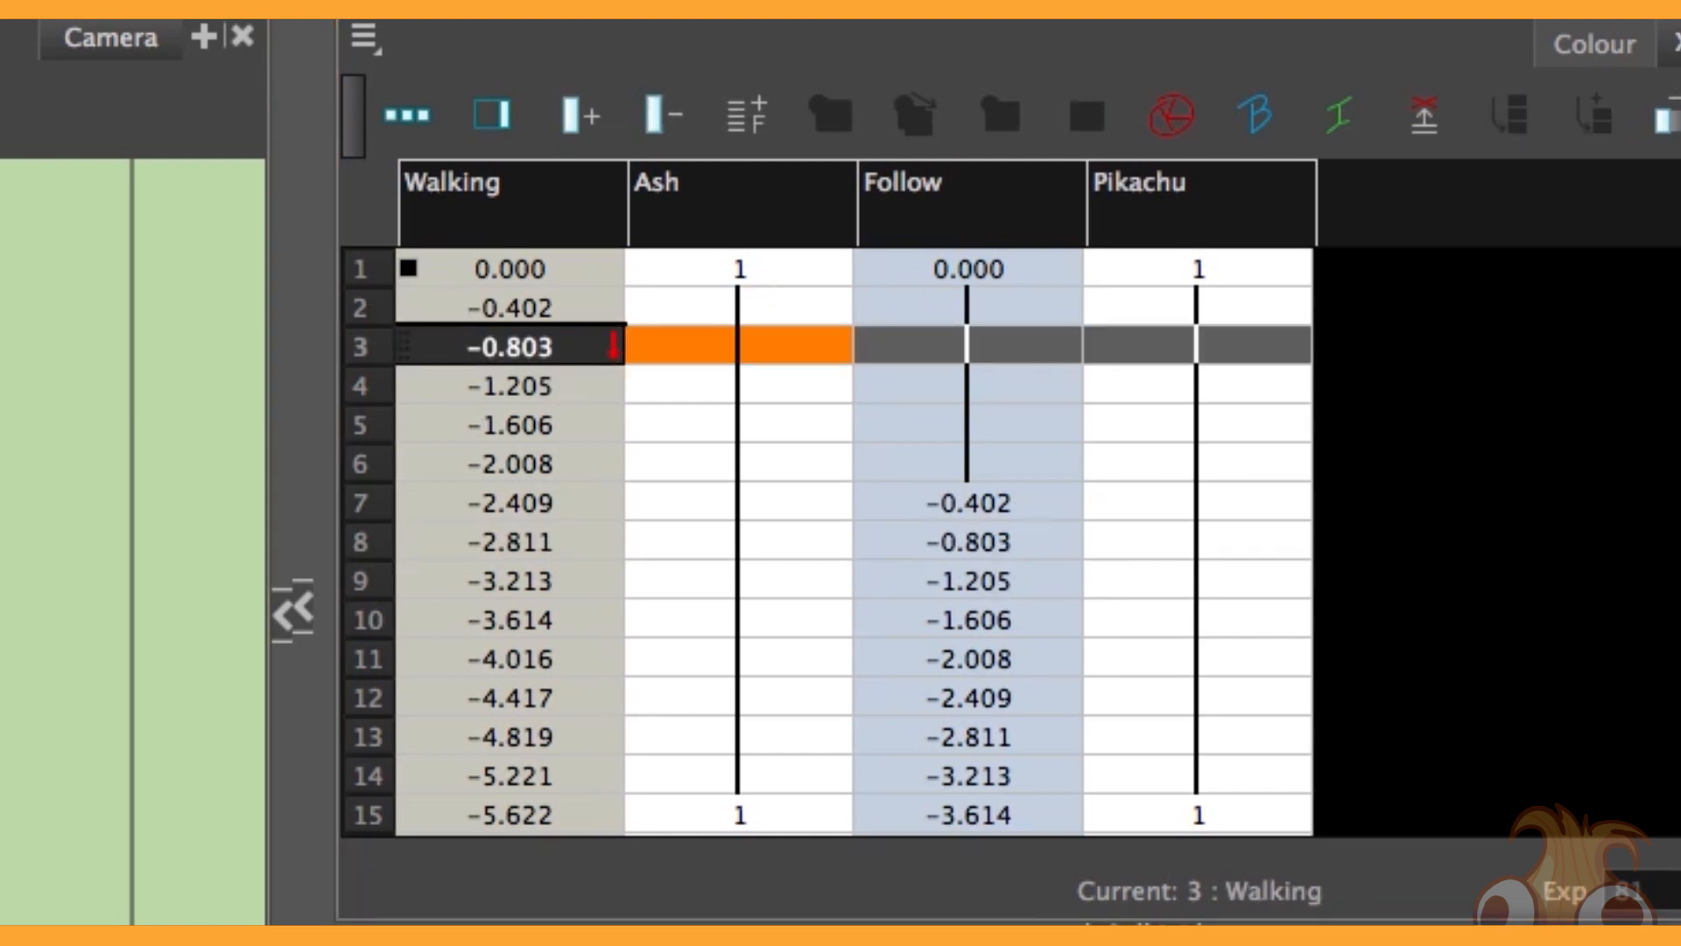
Return to frame 1 and play the animation back to compare Pikachu's movement with Ash's.
key("Escape")
key("comma")
key("comma")
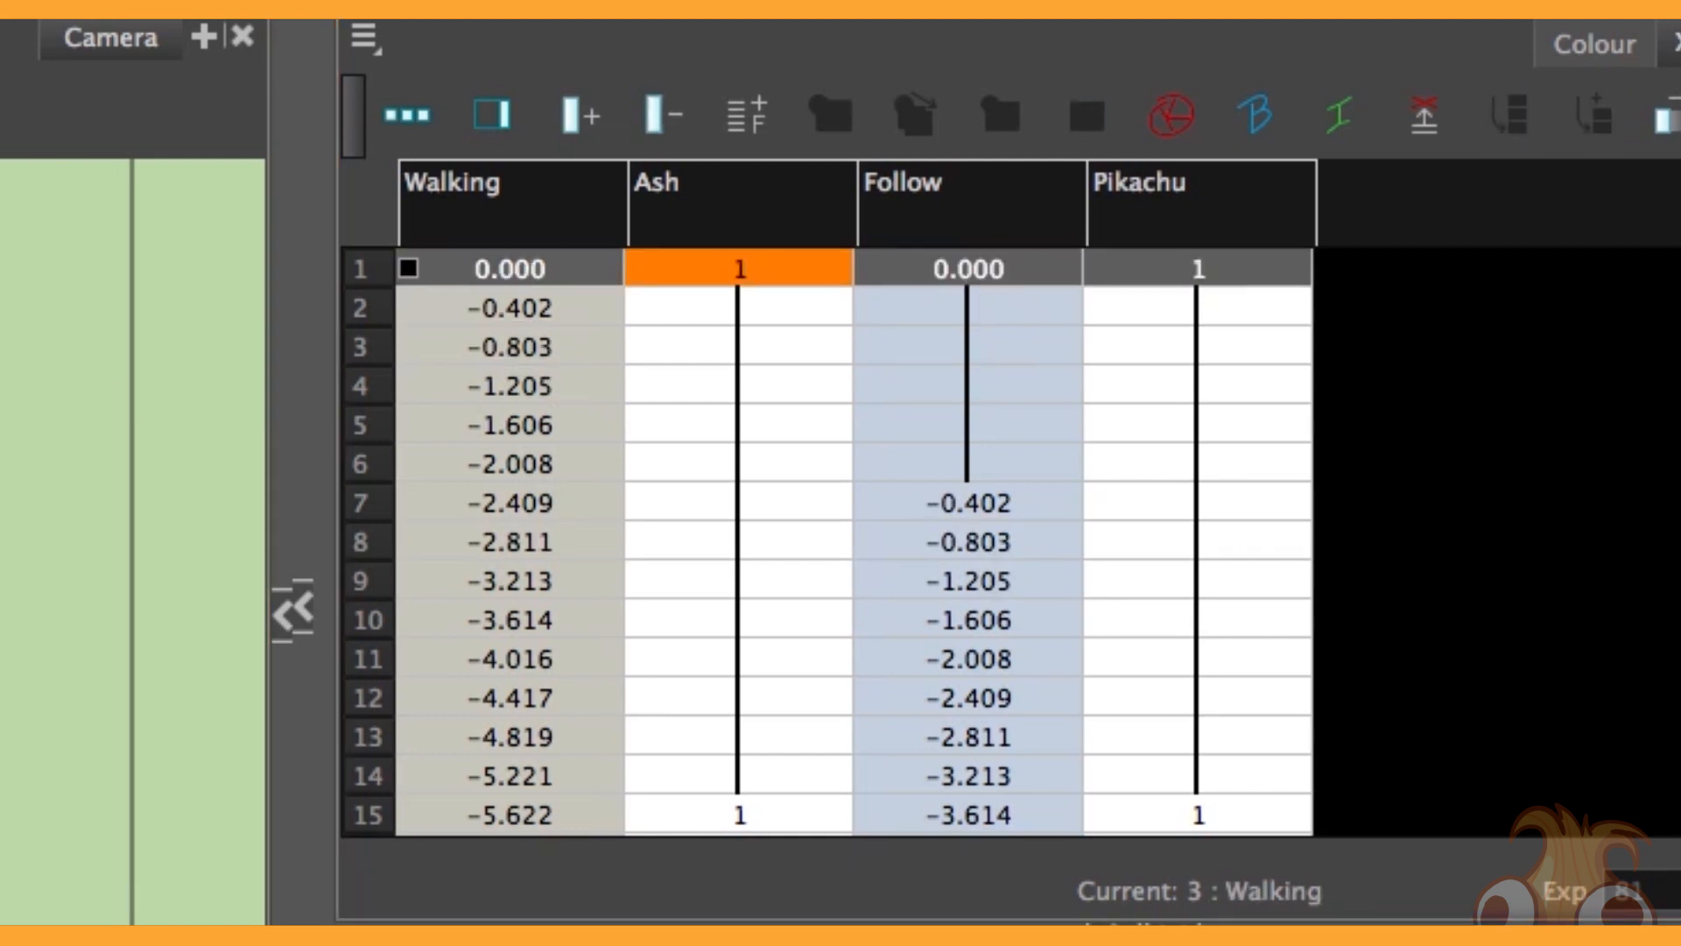
key("Return")
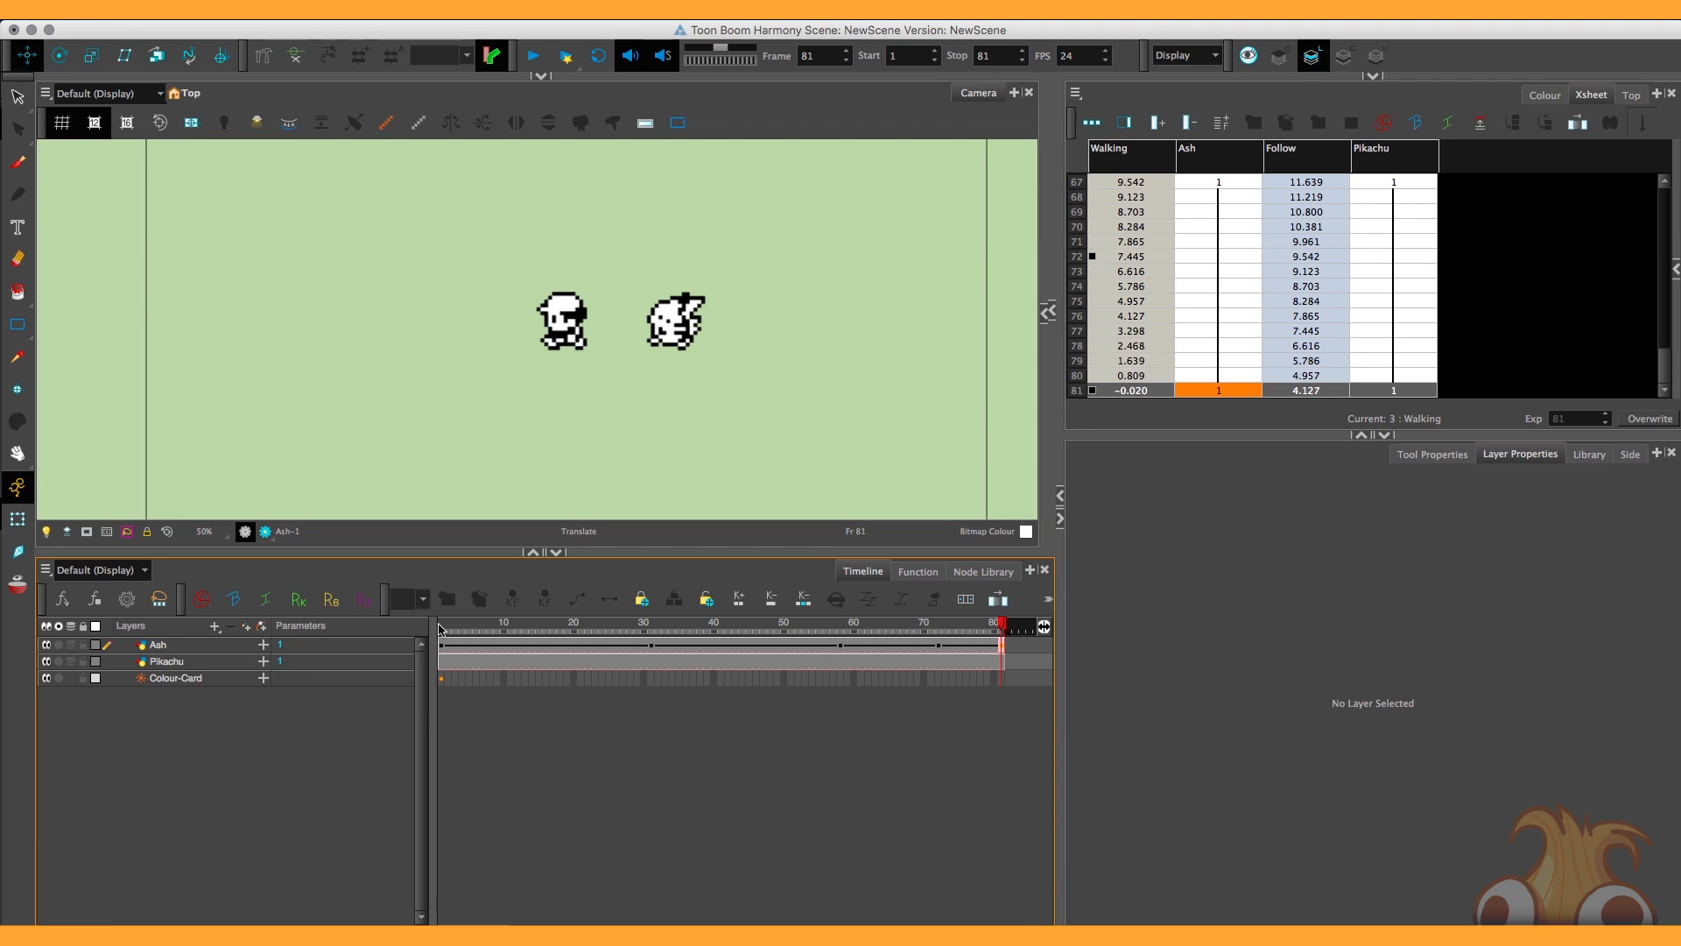
left_click_drag(485, 626, 455, 631)
key("shift+Return")
left_click(469, 630)
key("Return")
left_click(488, 632)
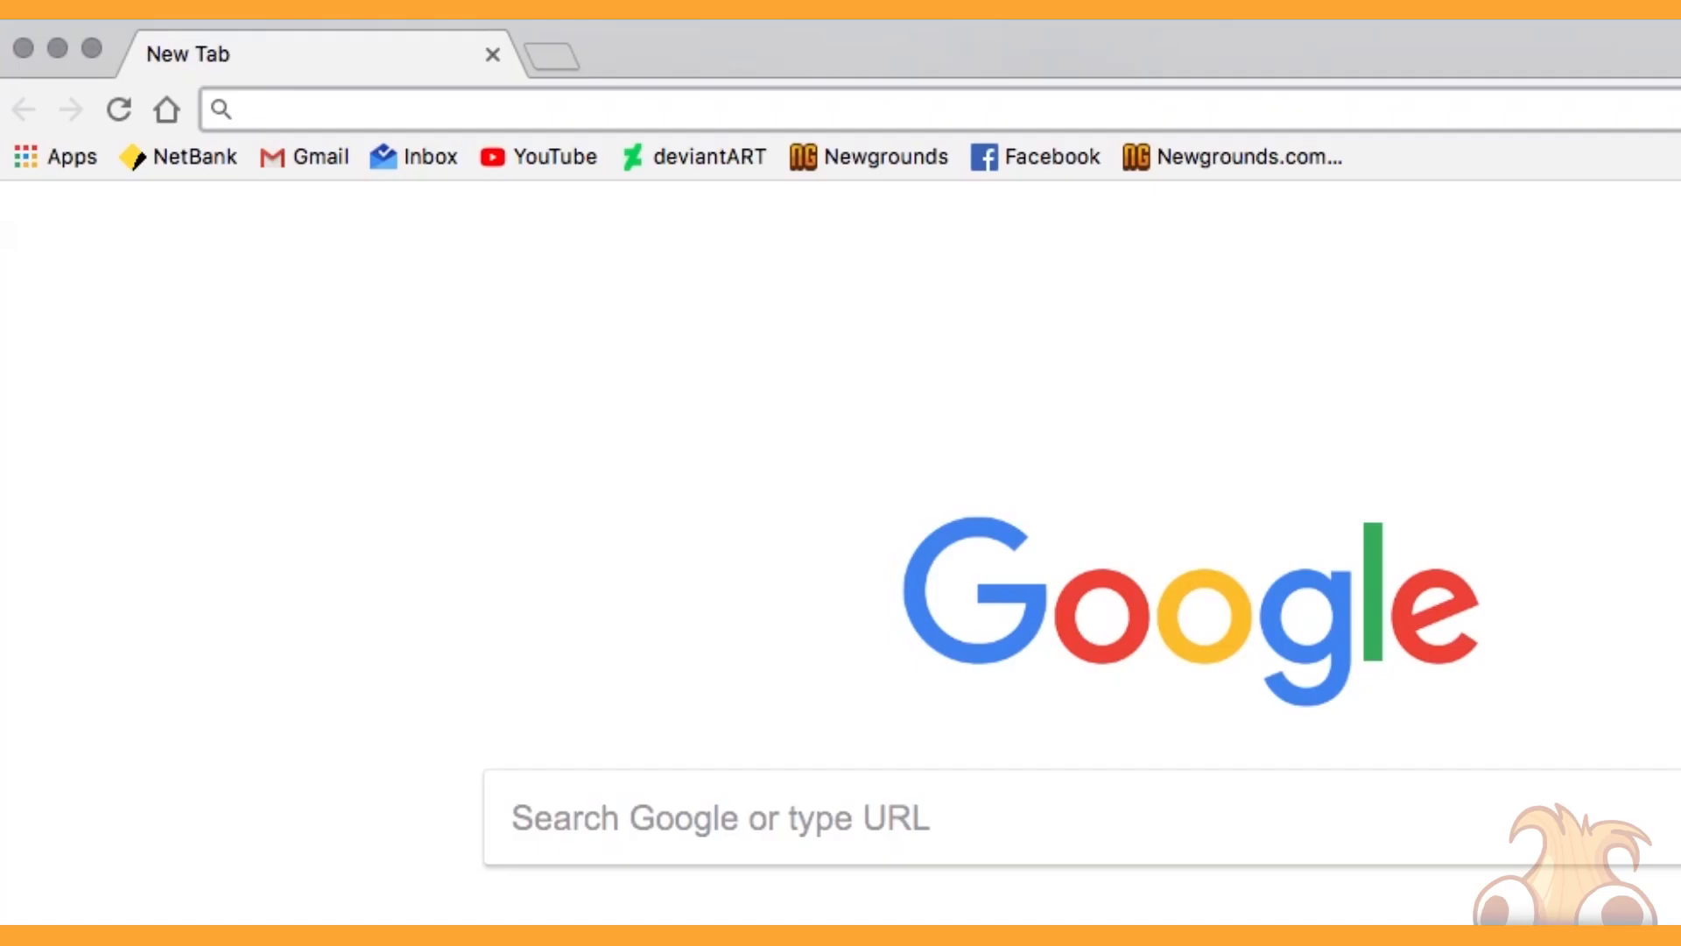
Switch to the Chrome browser, search Google for "javascript random number", and examine the Math.random() explanation.
type("jav")
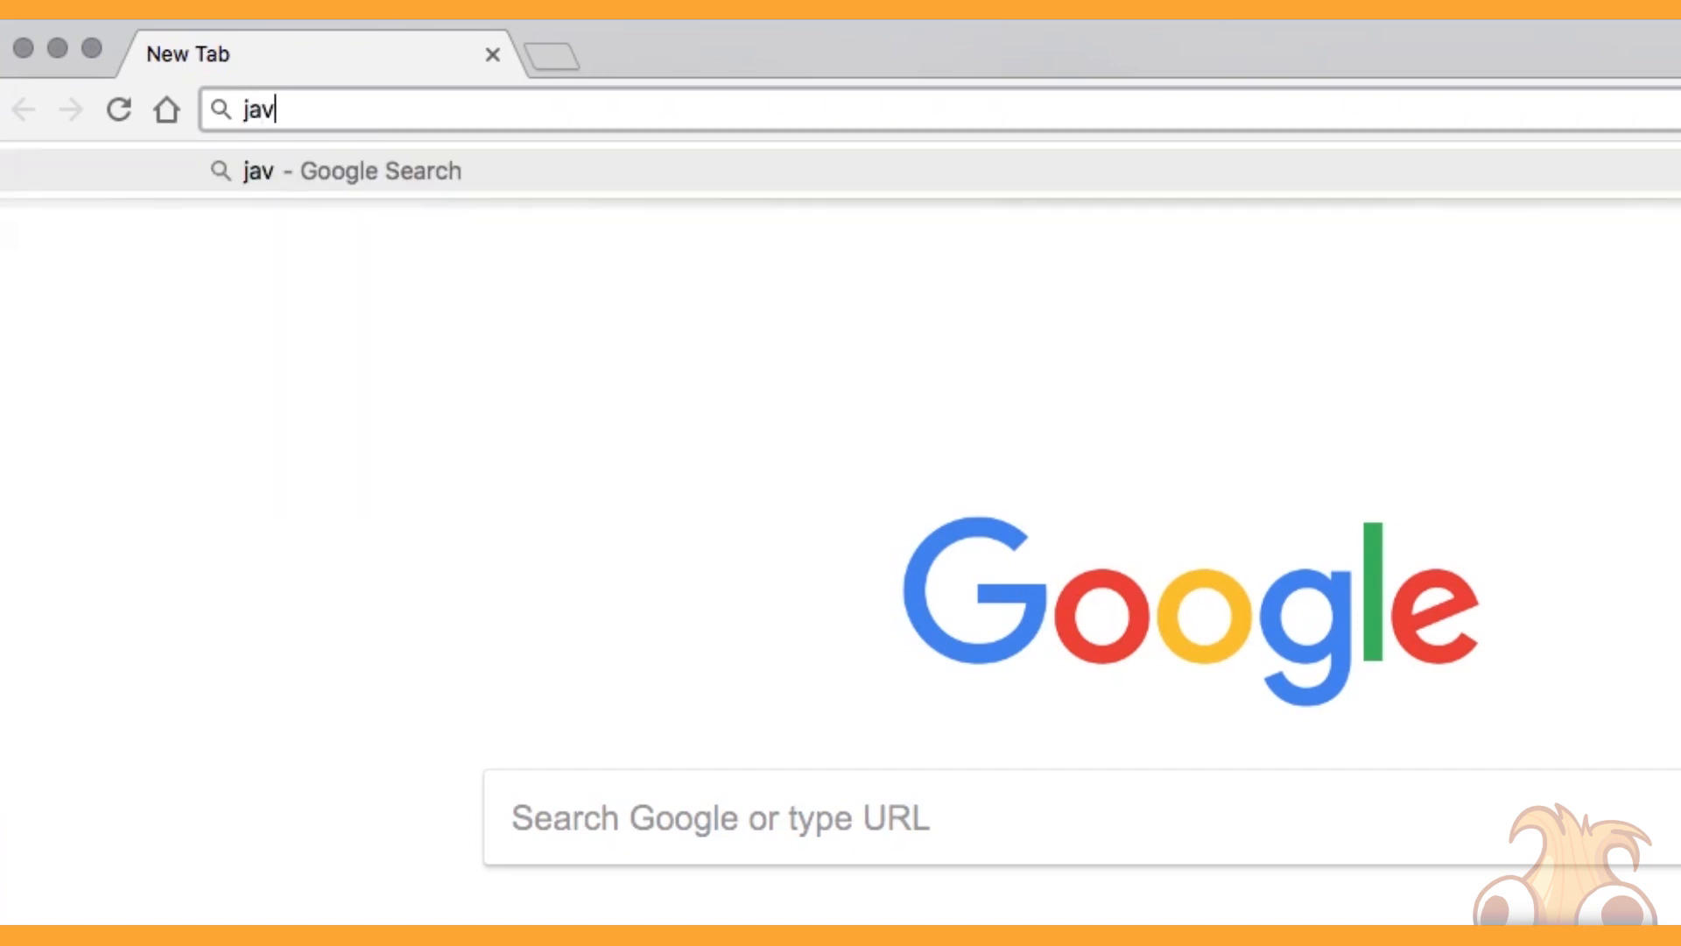
type("ascript ra")
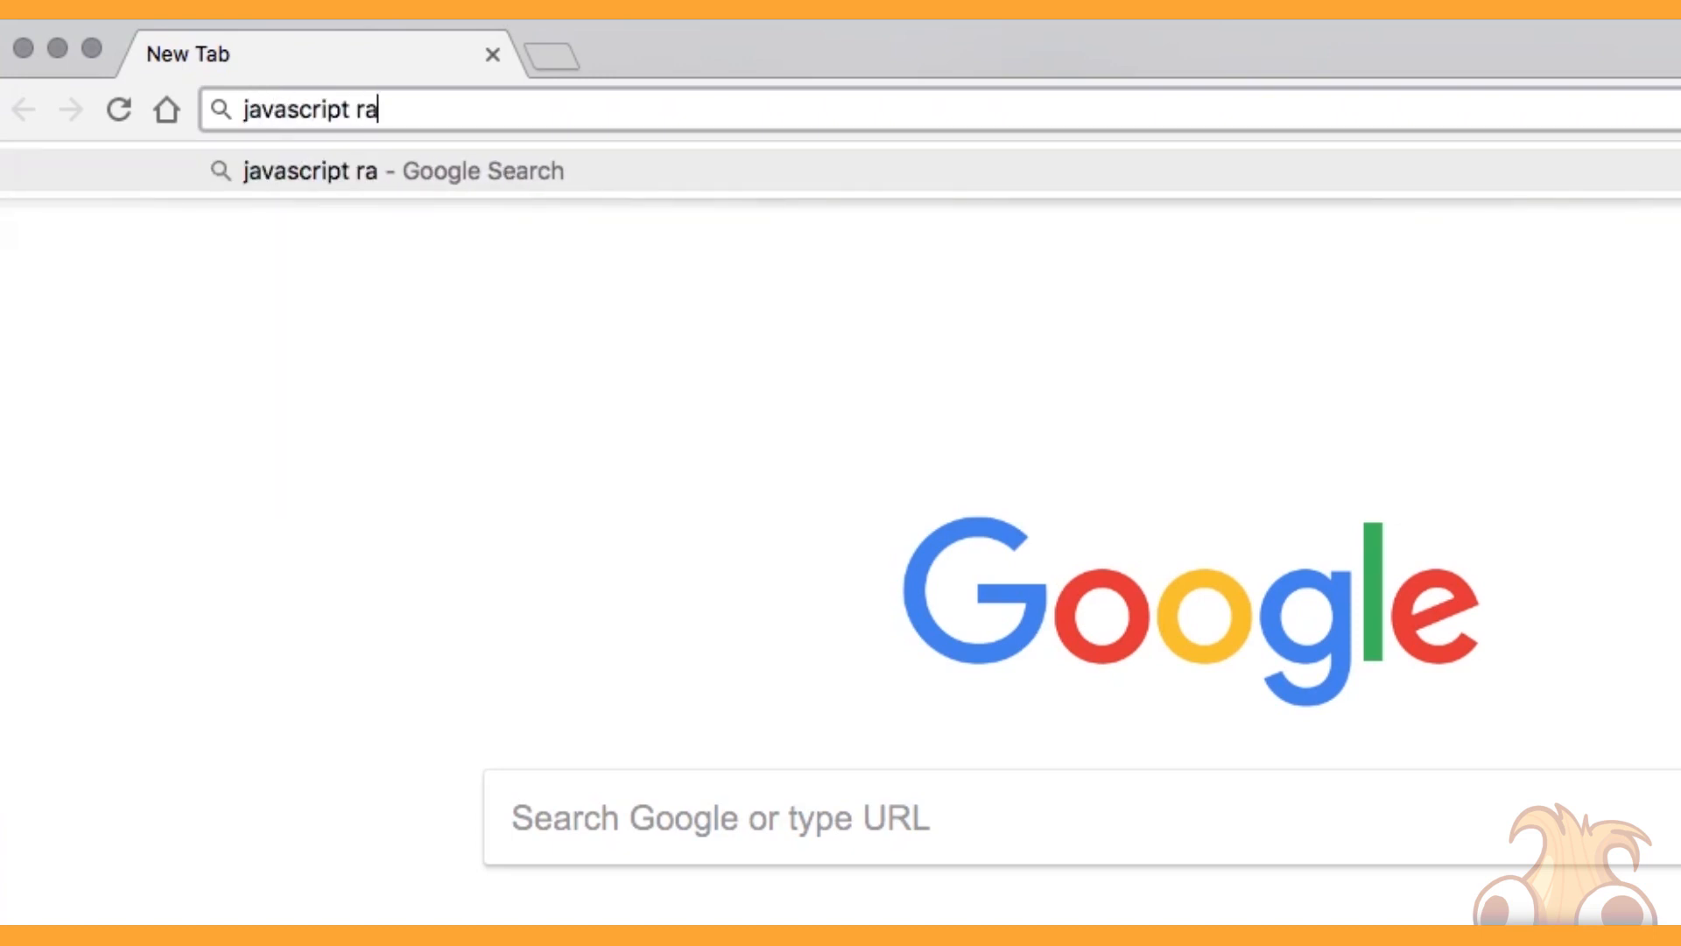
type("ndom number")
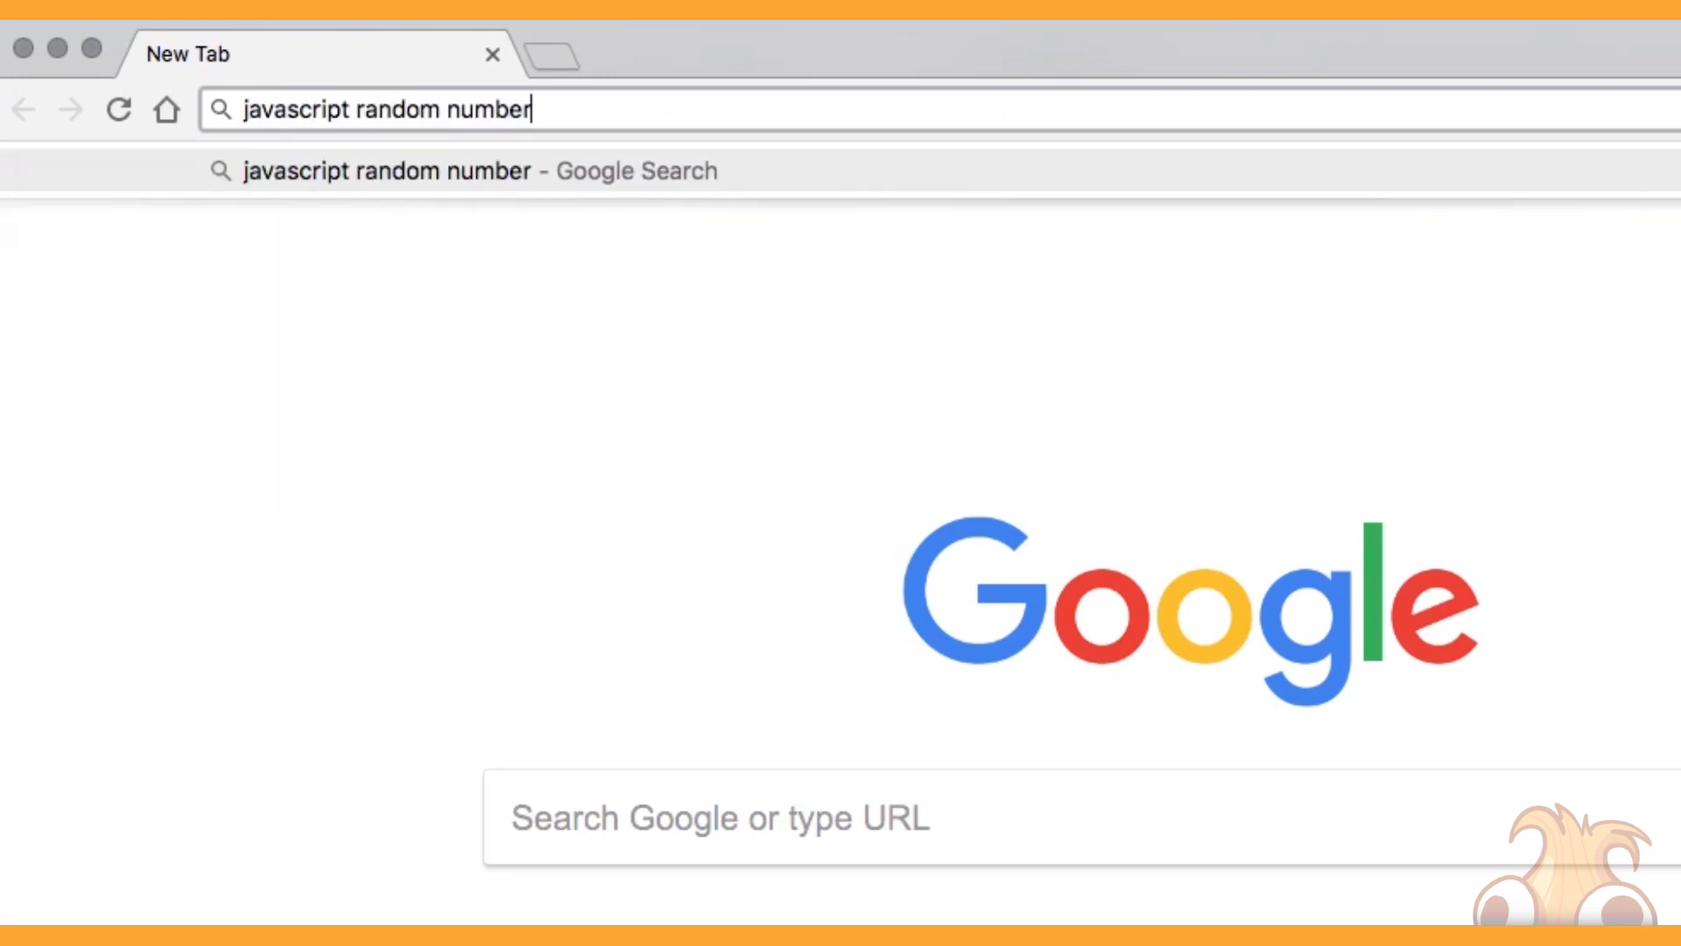
key("Return")
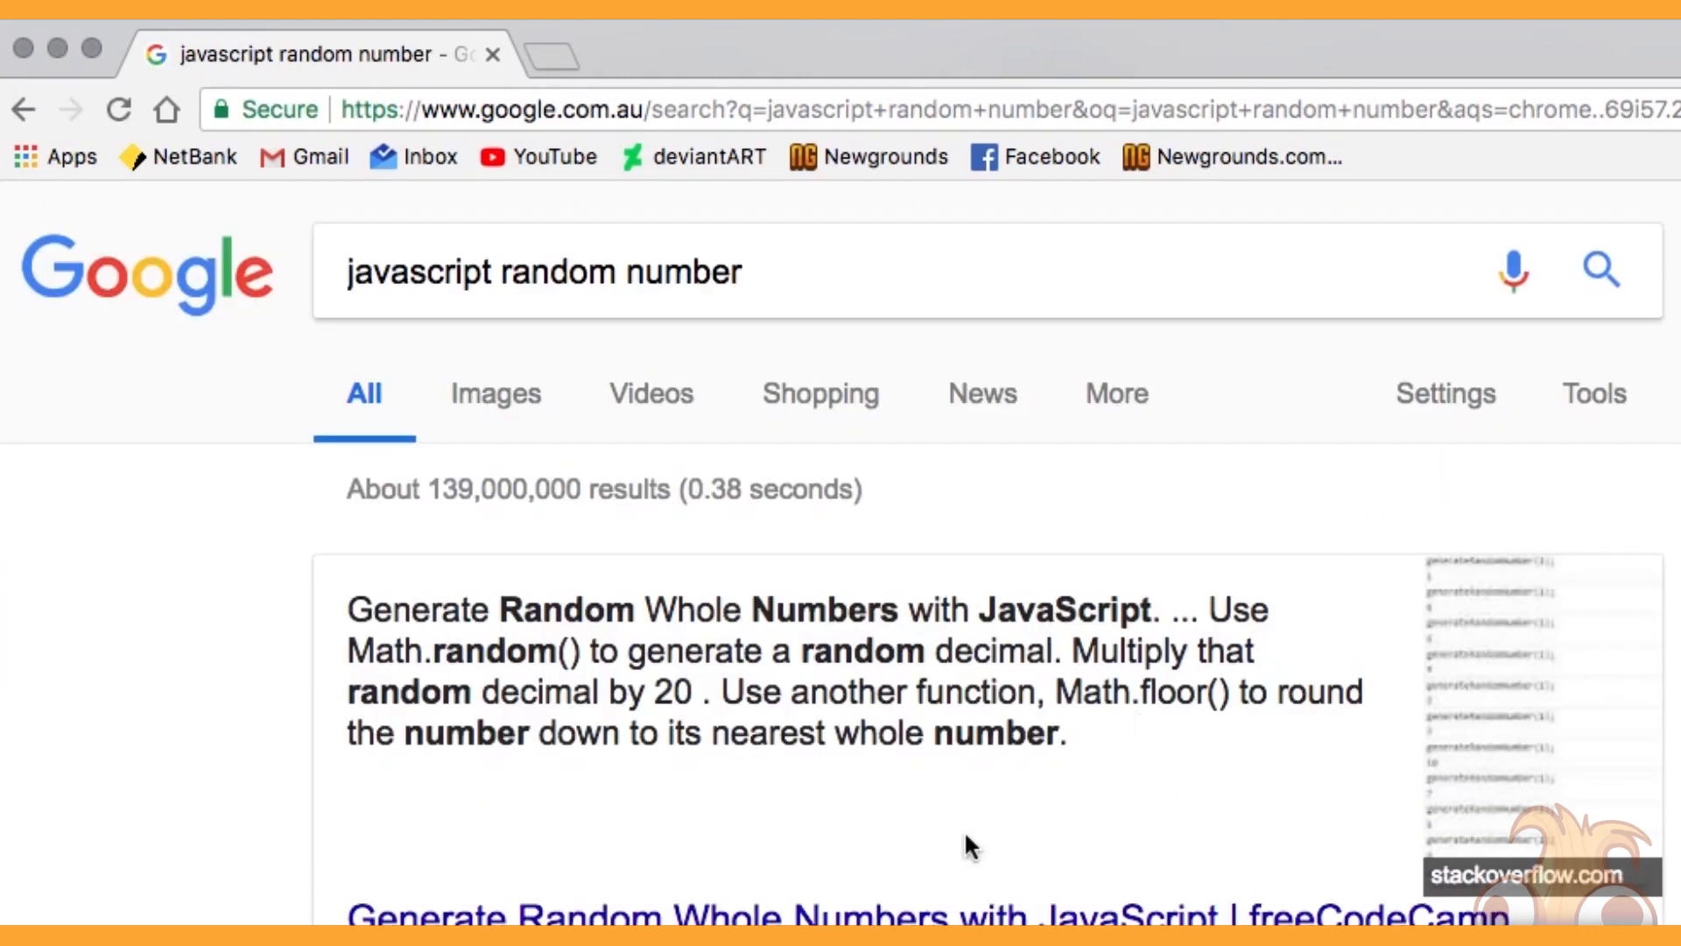
left_click_drag(409, 610, 984, 615)
left_click_drag(349, 652, 577, 655)
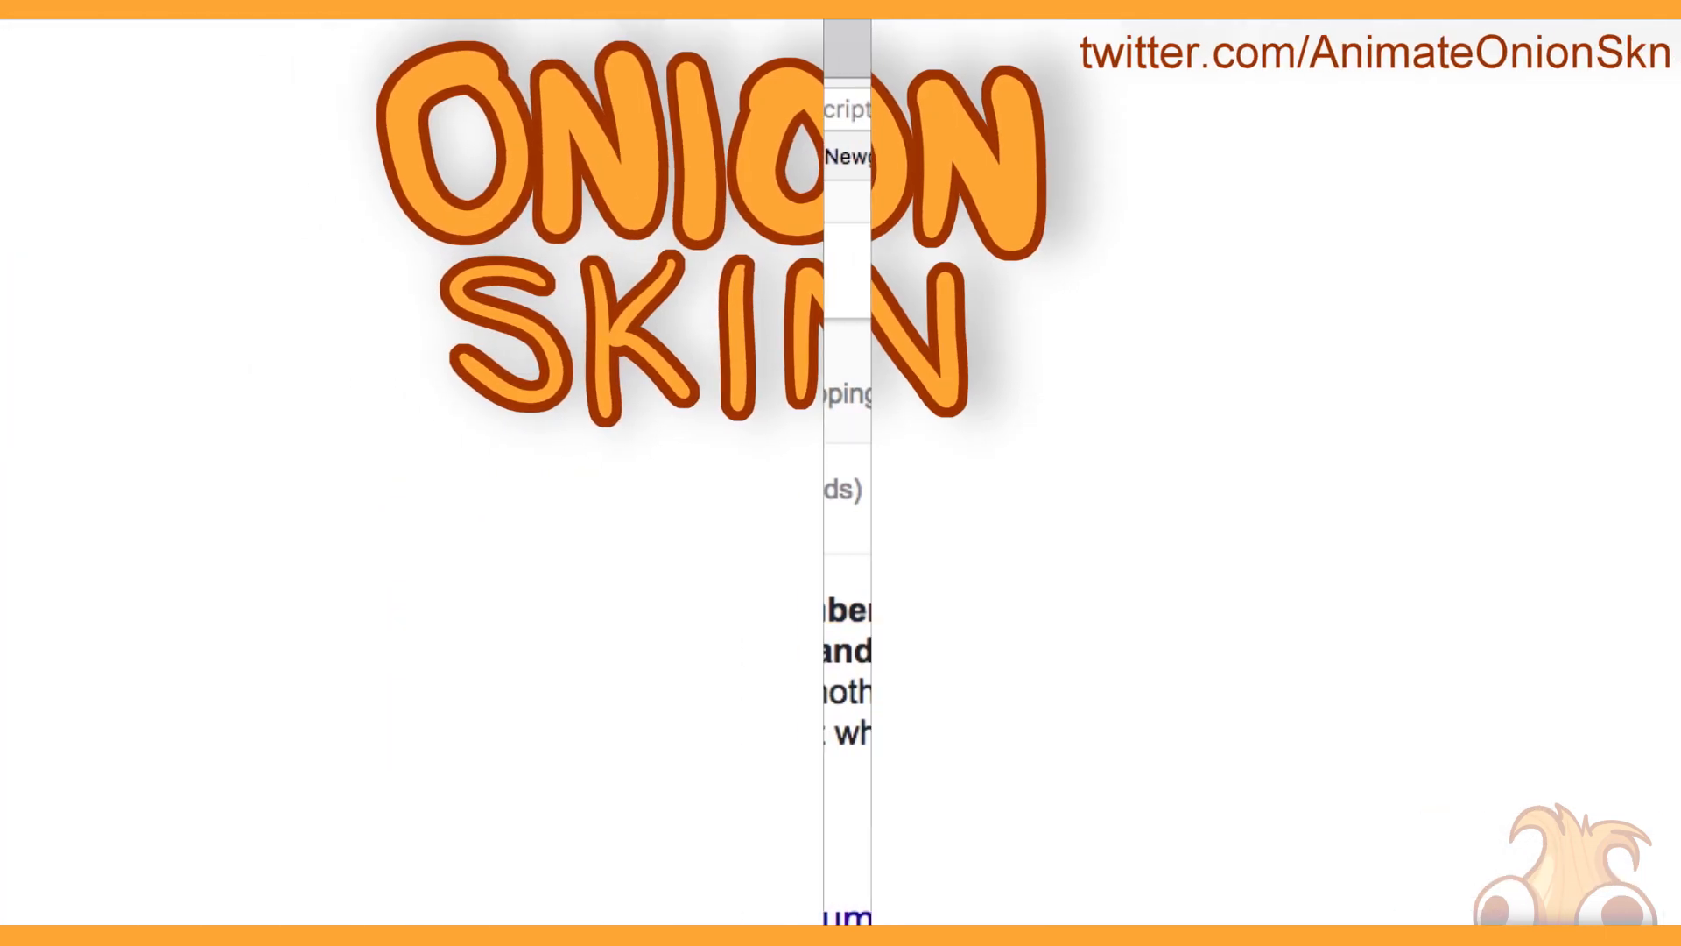